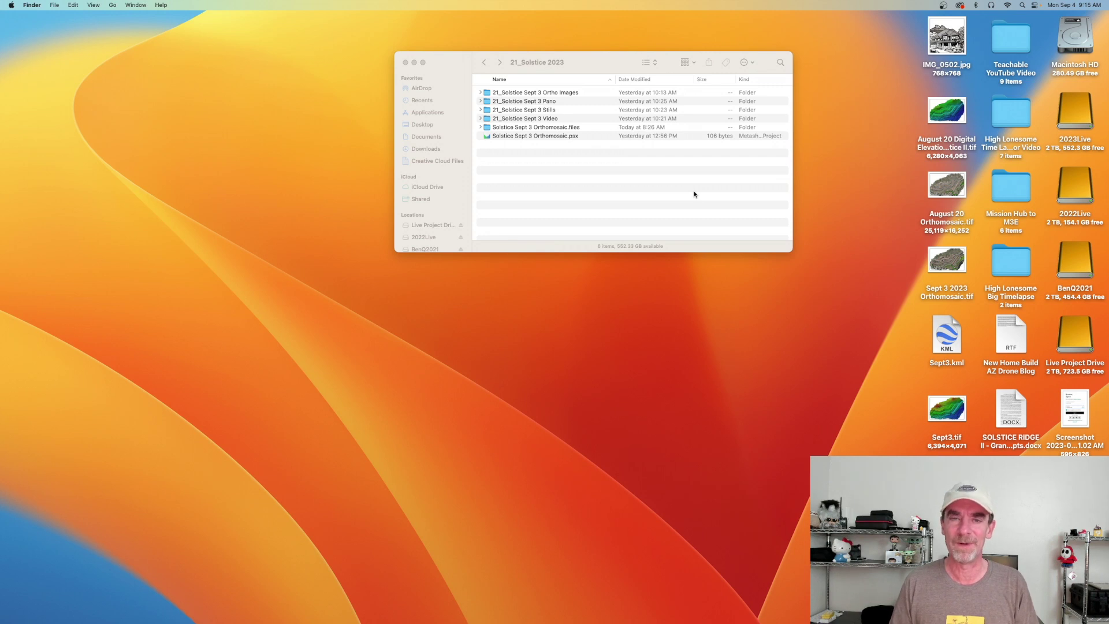
Point out the Sept 3 Ortho Images, Pano, Stills and Video folders
{"action": "left_click", "coordinate": [567, 93]}
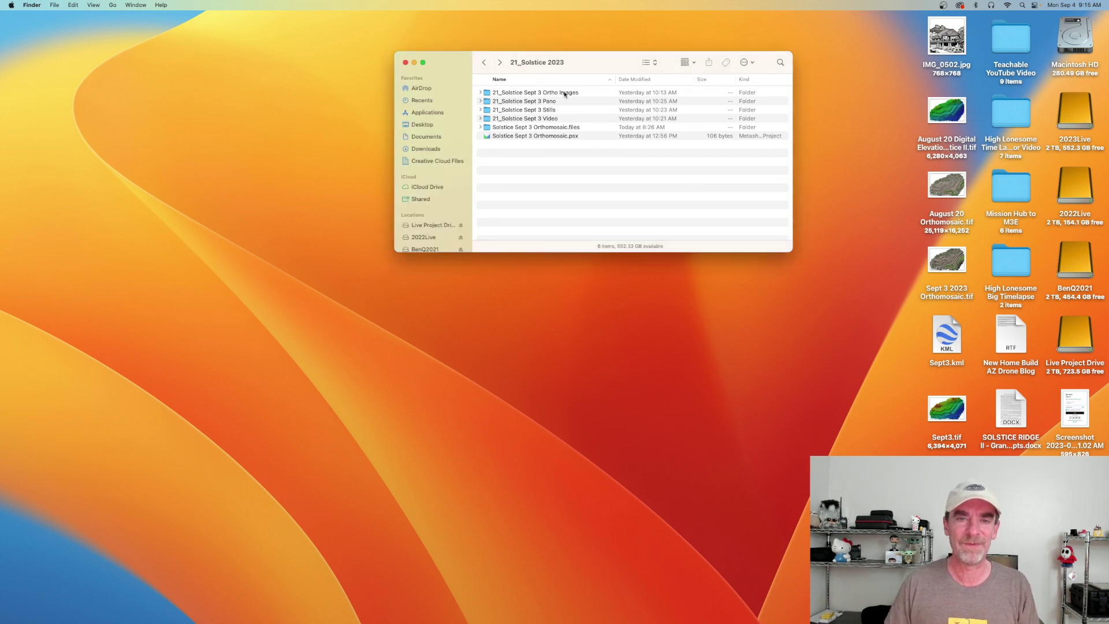
{"action": "left_click", "coordinate": [559, 102]}
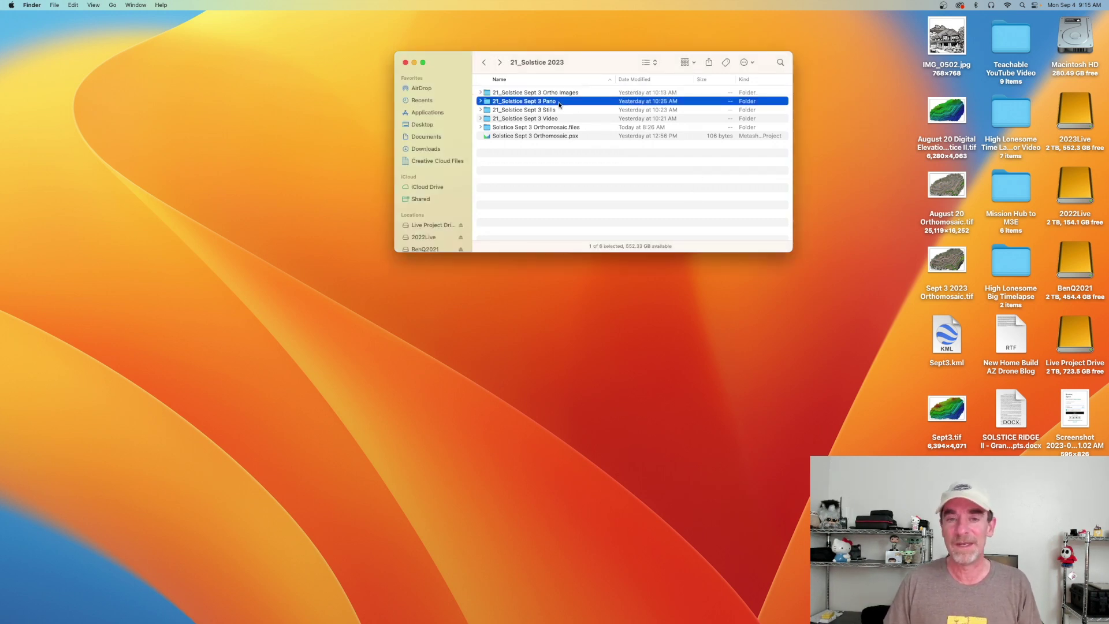
{"action": "left_click", "coordinate": [560, 112]}
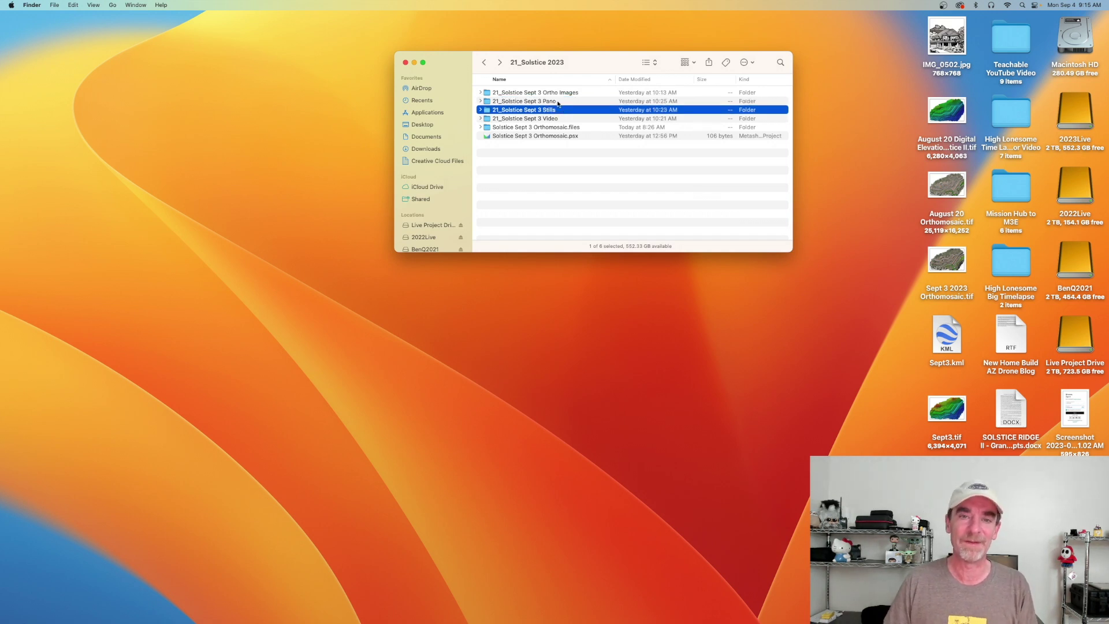
{"action": "left_click", "coordinate": [558, 103]}
{"action": "left_click", "coordinate": [558, 112]}
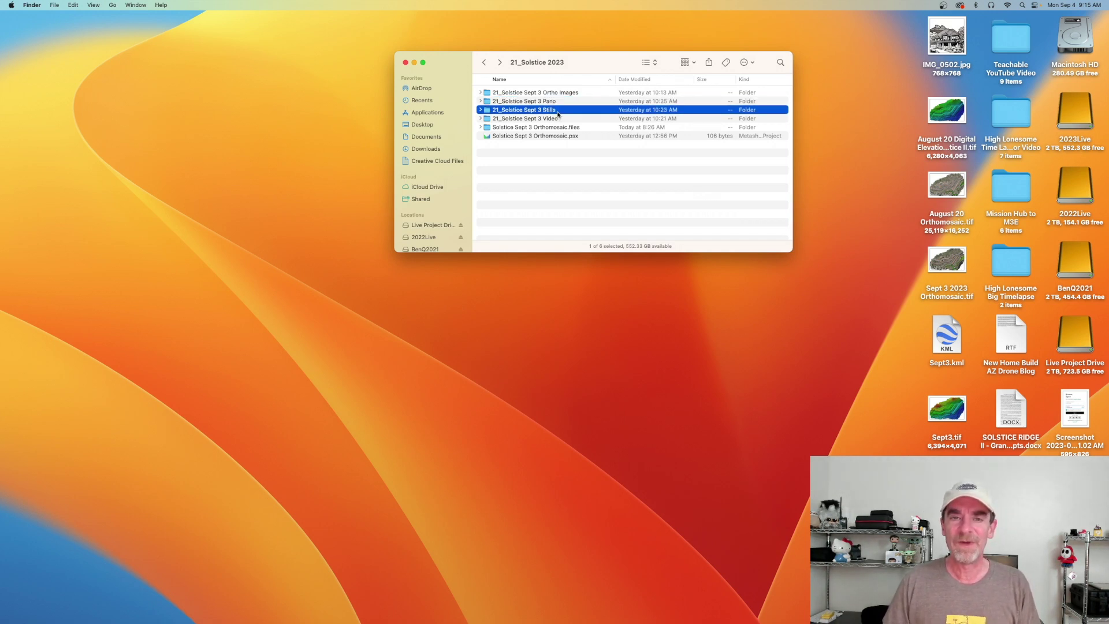
{"action": "left_click", "coordinate": [560, 120]}
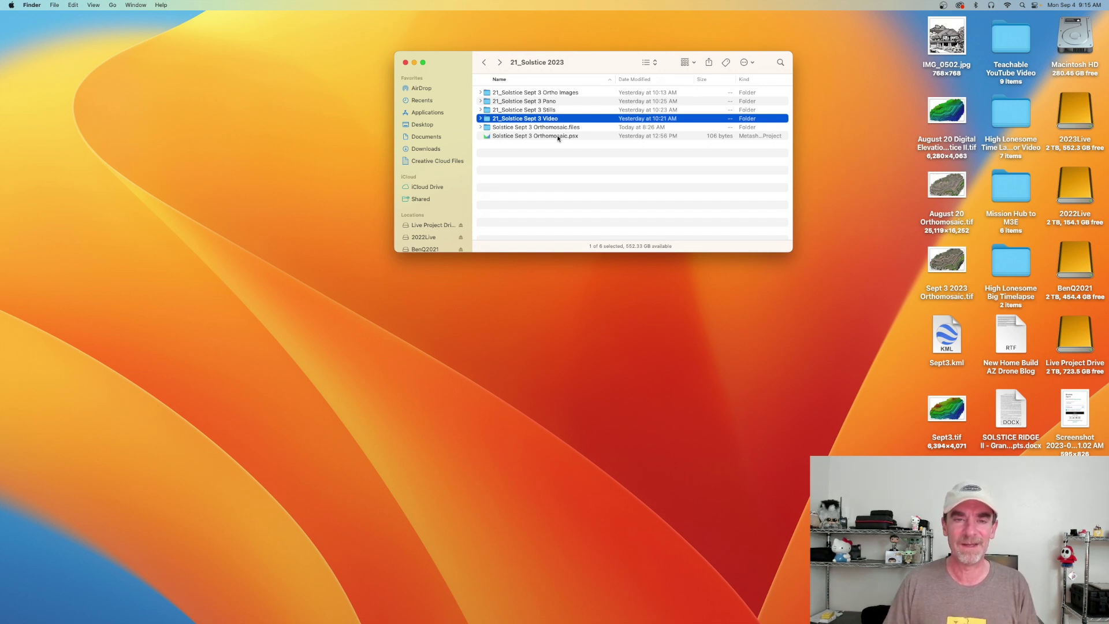
Open Solstice Sept 3 Orthomosaic.psx and glance over the Workflow menu
{"action": "double_click", "coordinate": [559, 138]}
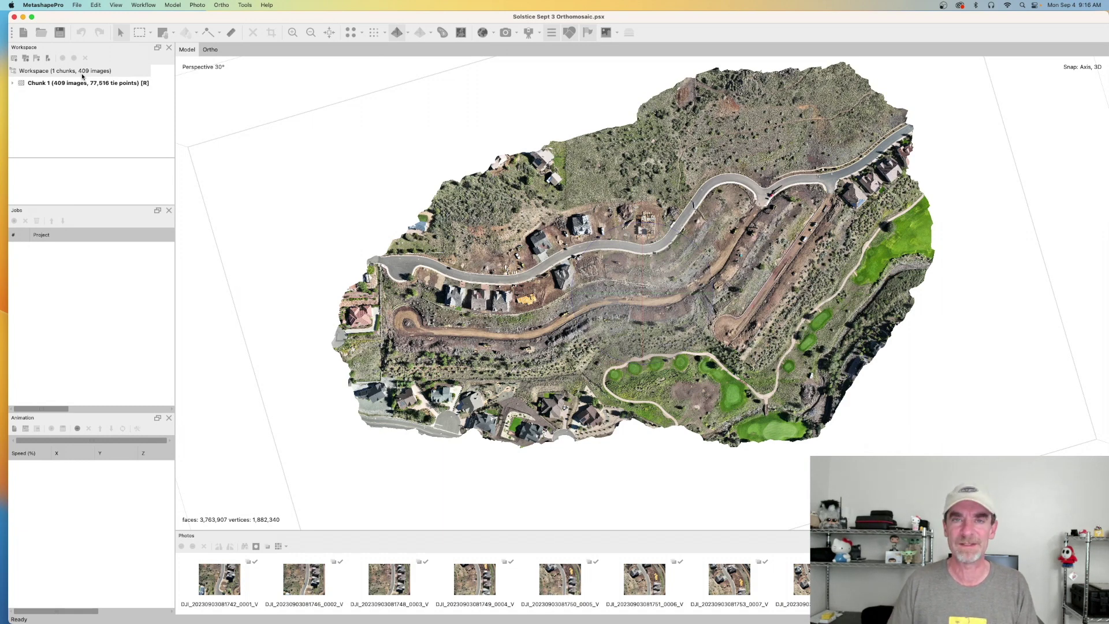
{"action": "left_click", "coordinate": [144, 5]}
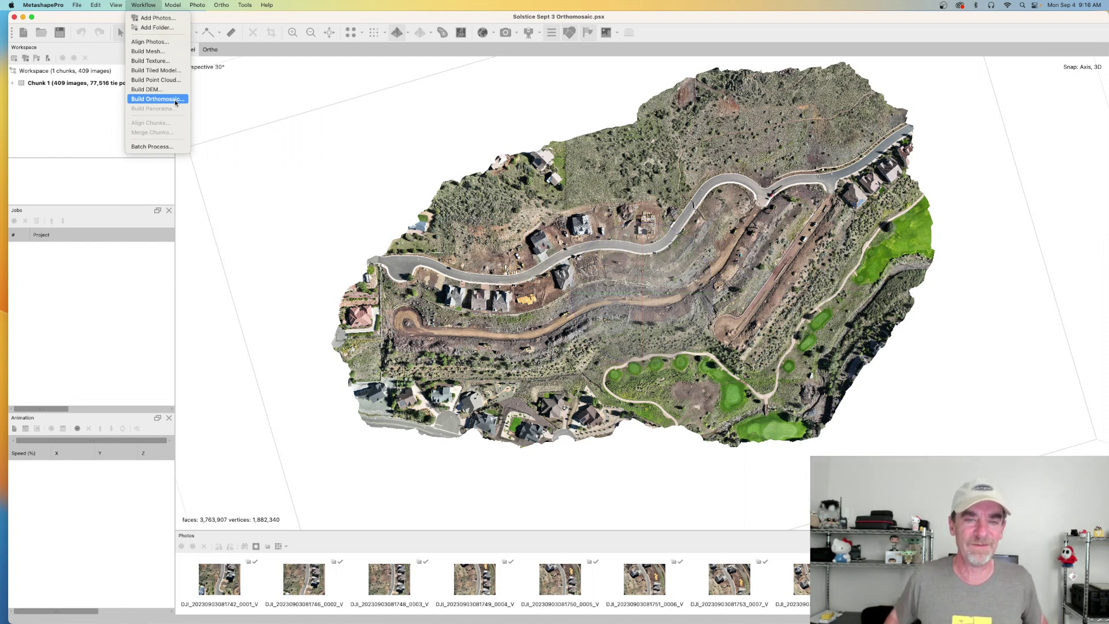
{"action": "left_click", "coordinate": [650, 313]}
Orbit and zoom the textured terrain model, tilting it toward a top-down view
{"action": "left_click_drag", "start_coordinate": [646, 308], "coordinate": [657, 329]}
{"action": "scroll", "coordinate": [622, 272], "scroll_direction": "up", "scroll_amount": 10}
{"action": "scroll", "coordinate": [622, 271], "scroll_direction": "down", "scroll_amount": 10}
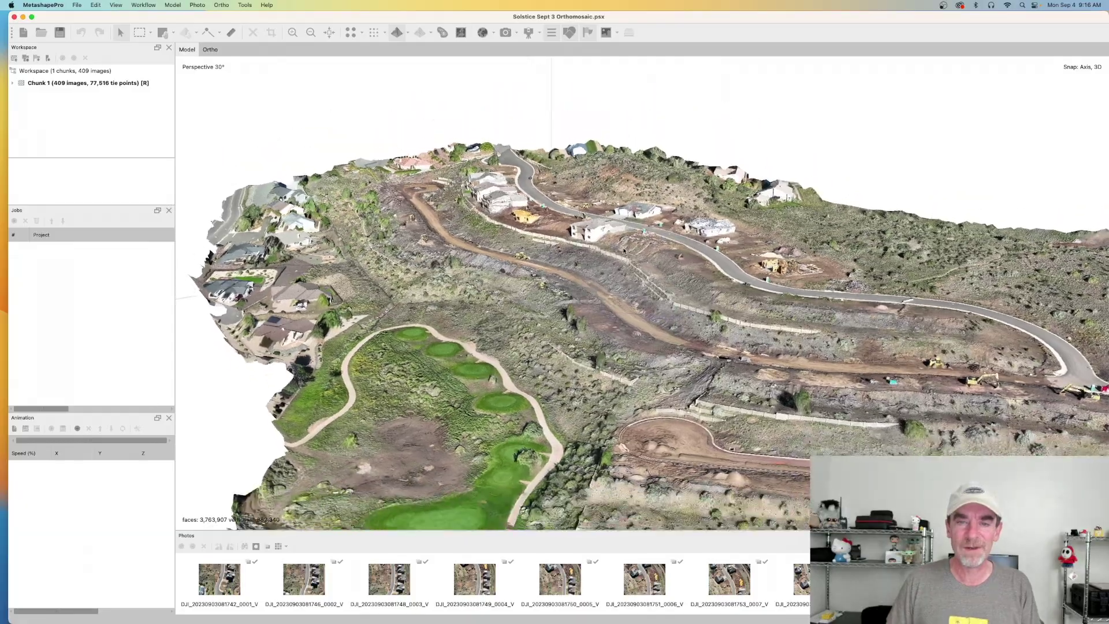
{"action": "left_click_drag", "start_coordinate": [624, 250], "coordinate": [639, 278]}
{"action": "scroll", "coordinate": [639, 279], "scroll_direction": "down", "scroll_amount": 10}
{"action": "scroll", "coordinate": [639, 279], "scroll_direction": "down", "scroll_amount": 5}
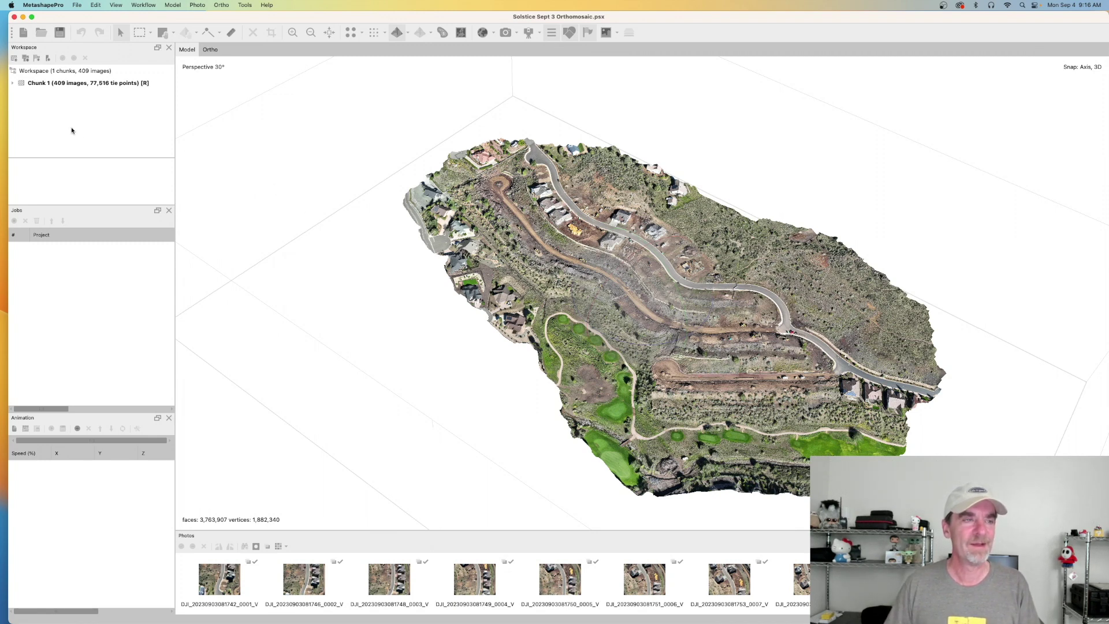
Expand Chunk 1 and display the project's point cloud, zooming around it
{"action": "left_click", "coordinate": [13, 83]}
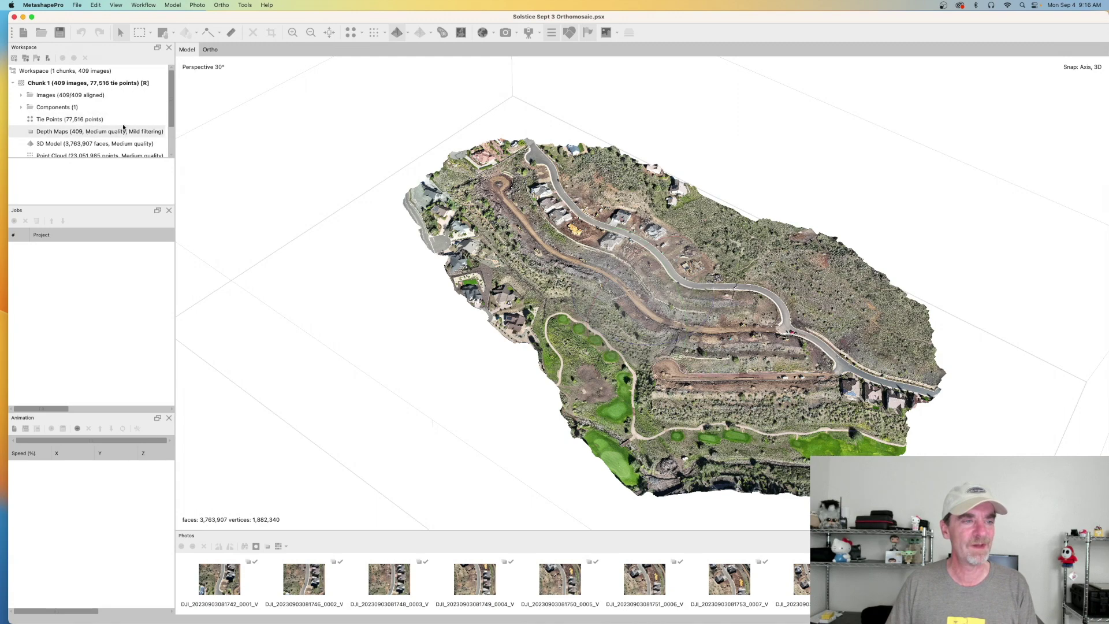
{"action": "scroll", "coordinate": [104, 120], "scroll_direction": "down", "scroll_amount": 2}
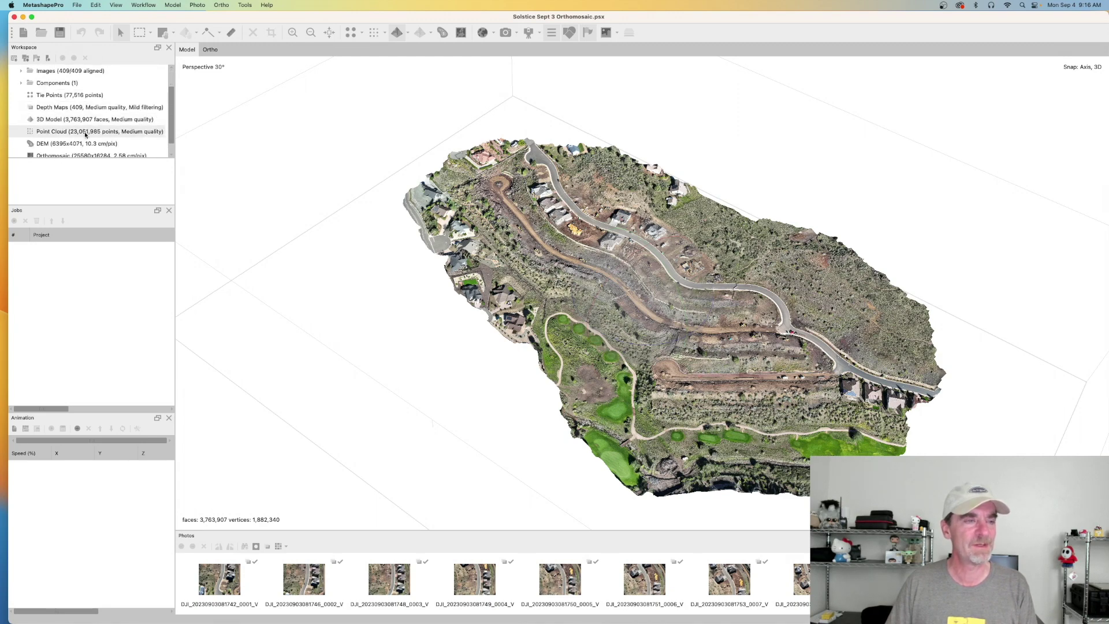
{"action": "double_click", "coordinate": [86, 132]}
{"action": "scroll", "coordinate": [678, 338], "scroll_direction": "up", "scroll_amount": 10}
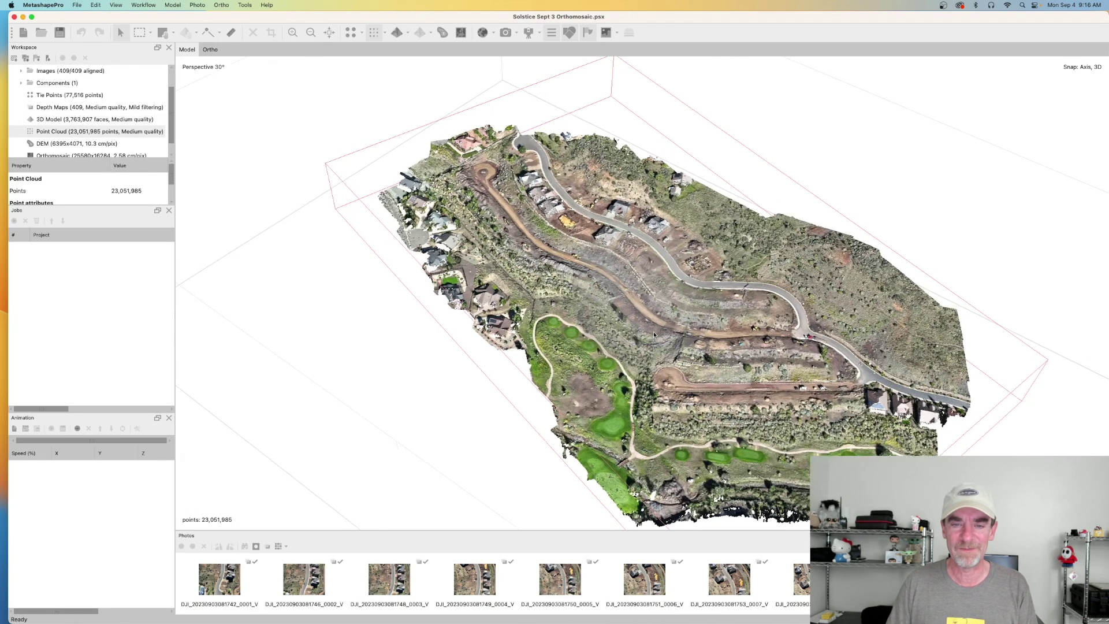
{"action": "scroll", "coordinate": [653, 331], "scroll_direction": "down", "scroll_amount": 3}
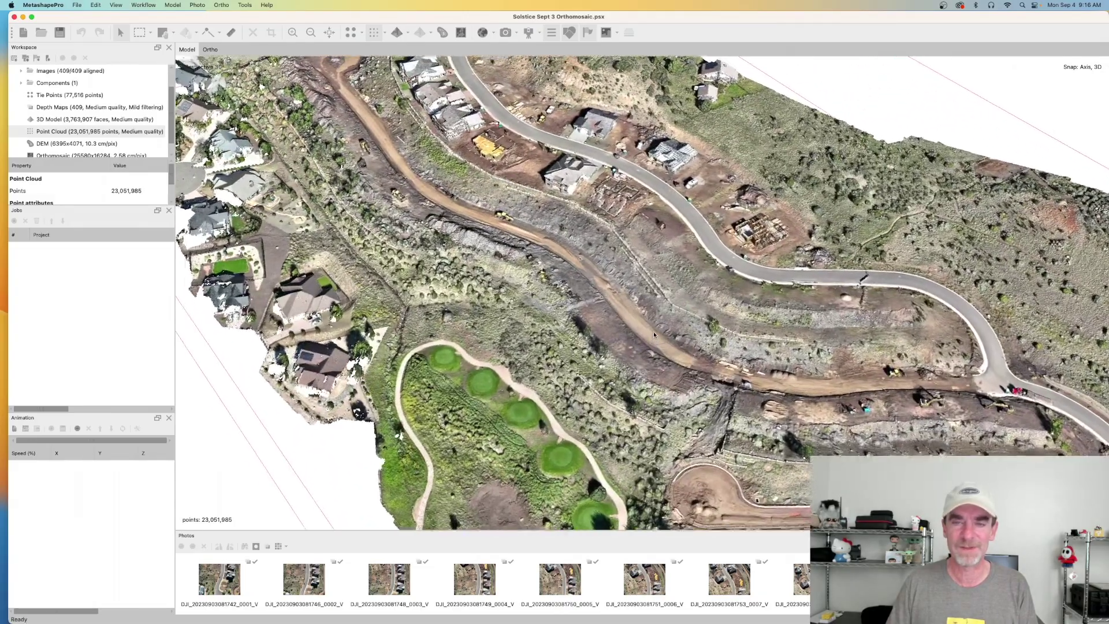
{"action": "scroll", "coordinate": [653, 331], "scroll_direction": "down", "scroll_amount": 8}
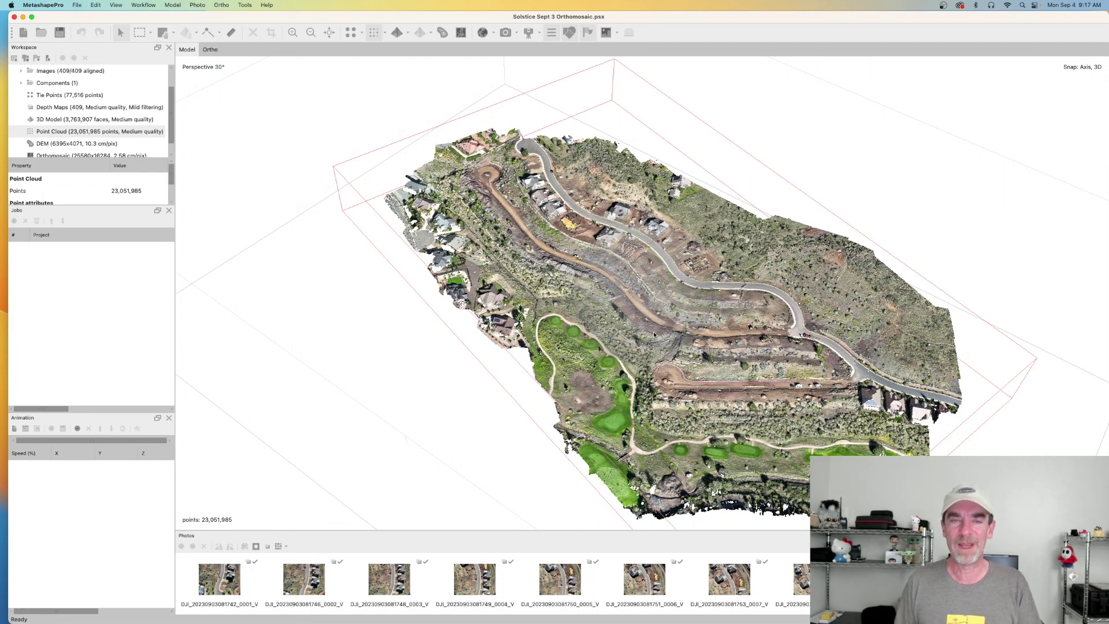
Zoom out and open the 25,580 × 16,284 orthomosaic in the Ortho view
{"action": "scroll", "coordinate": [666, 325], "scroll_direction": "down", "scroll_amount": 1}
{"action": "scroll", "coordinate": [667, 324], "scroll_direction": "down", "scroll_amount": 1}
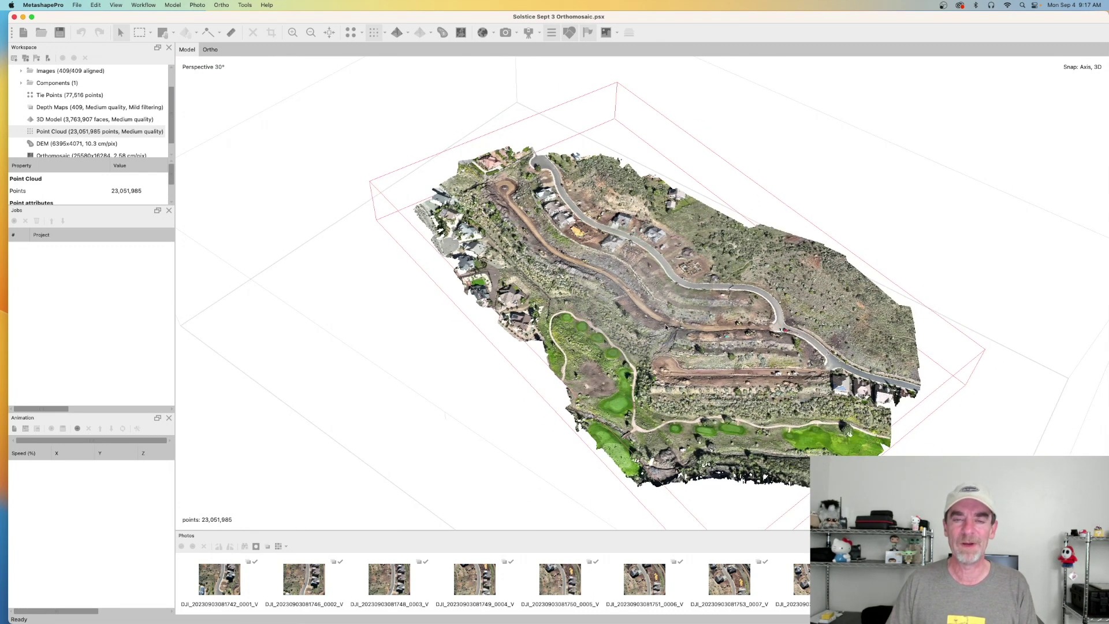
{"action": "scroll", "coordinate": [92, 130], "scroll_direction": "down", "scroll_amount": 1}
{"action": "double_click", "coordinate": [85, 144]}
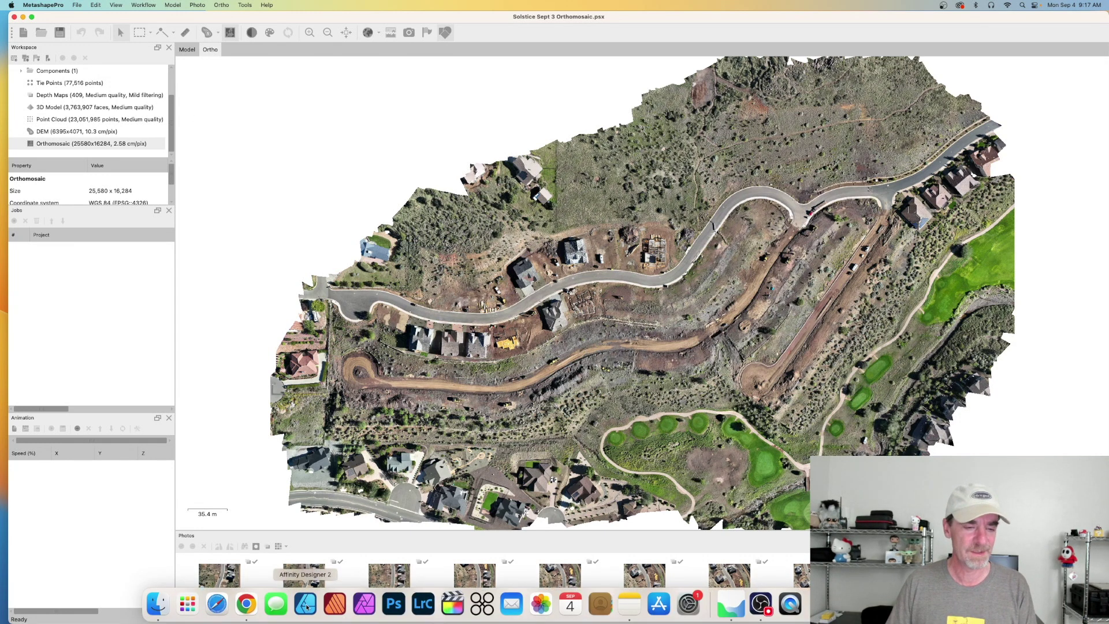
Switch to Chrome showing the AirData log for the Sep 3rd 08:15 flight
{"action": "left_click", "coordinate": [251, 603]}
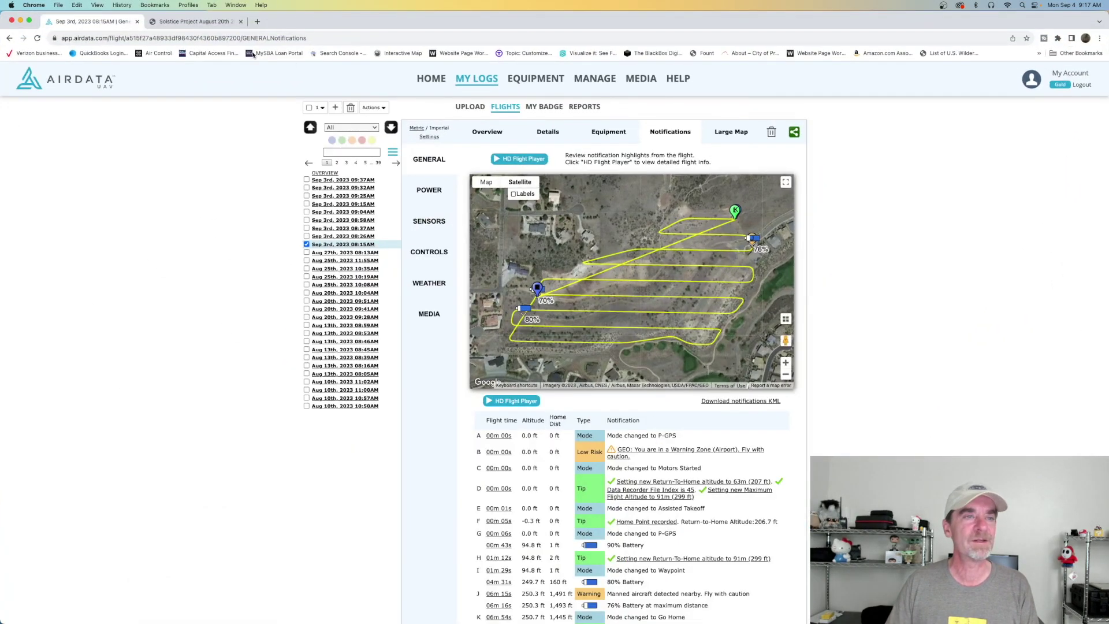
On the Solstice Project August 20th page, slide the before/after comparison to reveal the August 20th map
{"action": "left_click", "coordinate": [190, 23]}
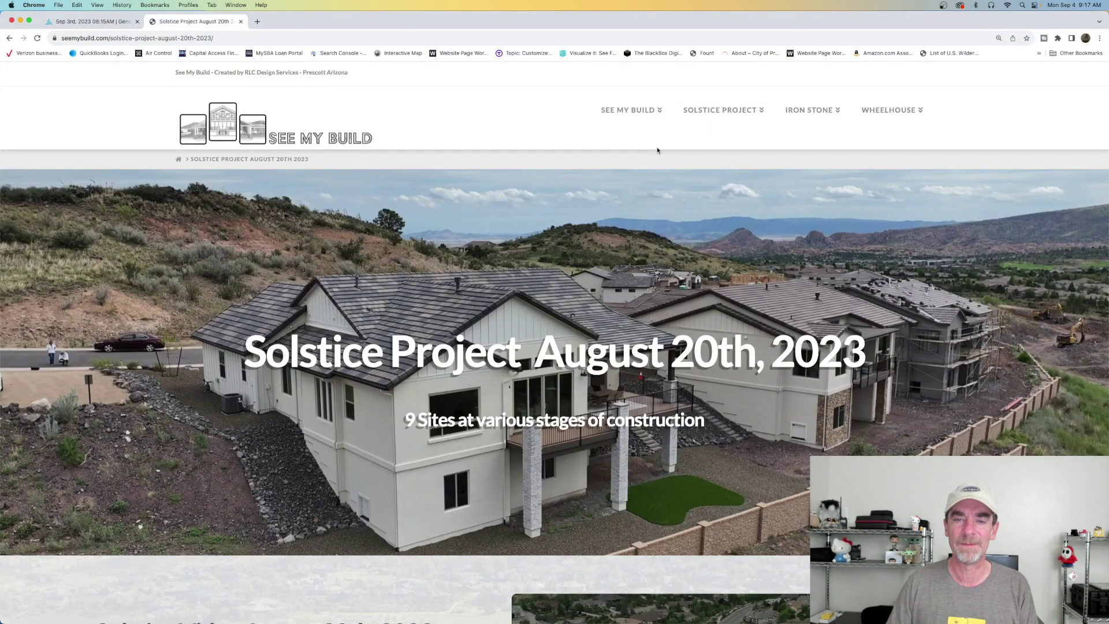
{"action": "scroll", "coordinate": [676, 156], "scroll_direction": "down", "scroll_amount": 3}
{"action": "scroll", "coordinate": [674, 155], "scroll_direction": "down", "scroll_amount": 10}
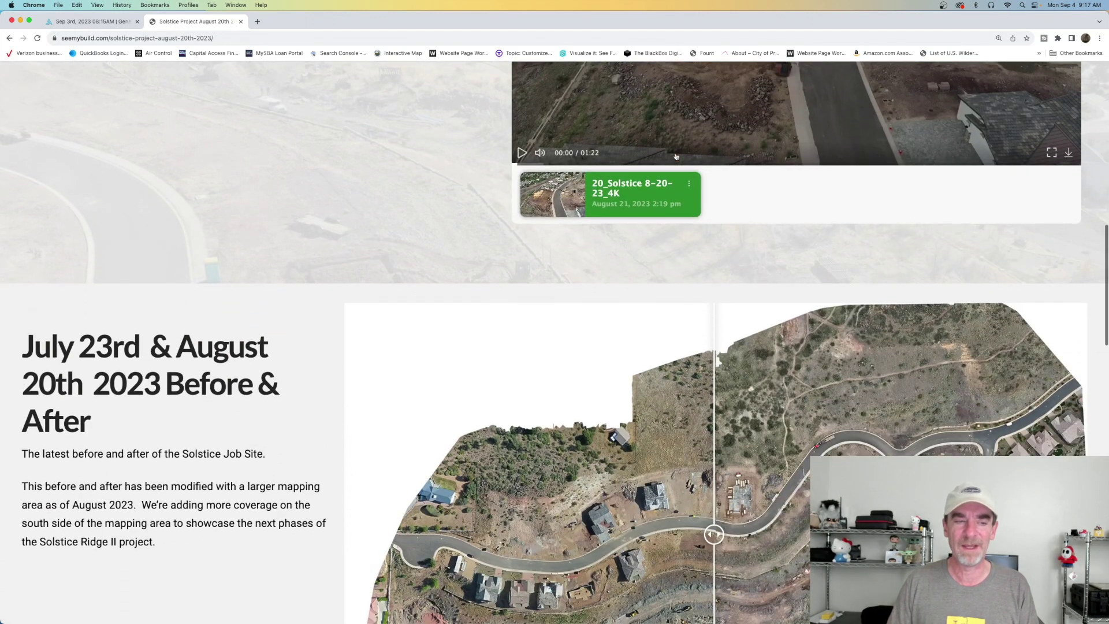
{"action": "scroll", "coordinate": [675, 157], "scroll_direction": "down", "scroll_amount": 2}
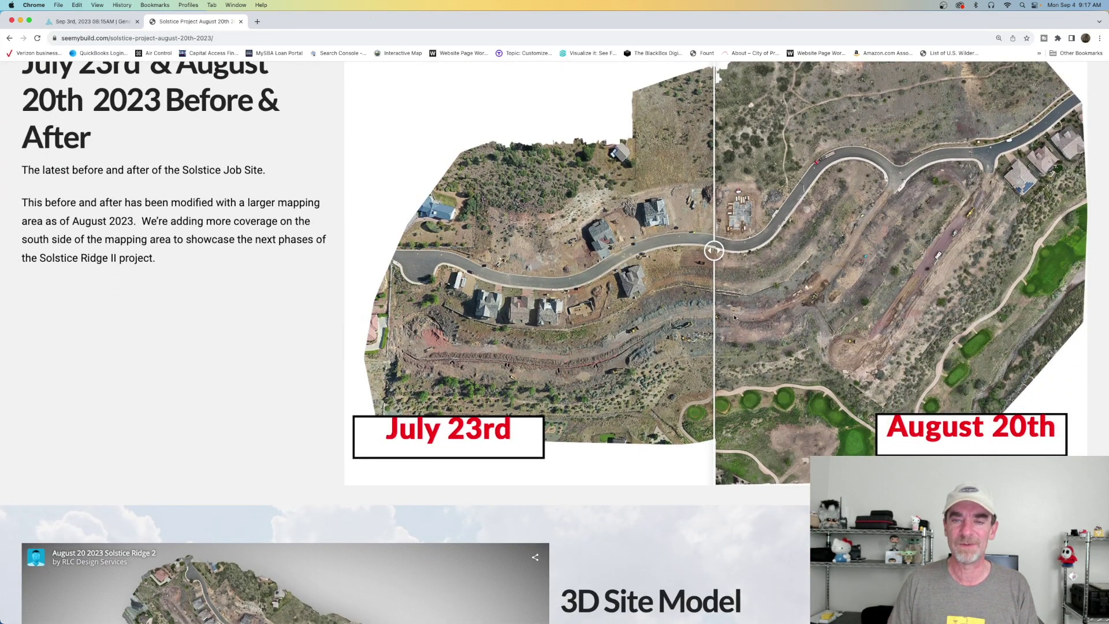
{"action": "left_click_drag", "start_coordinate": [714, 250], "coordinate": [390, 250]}
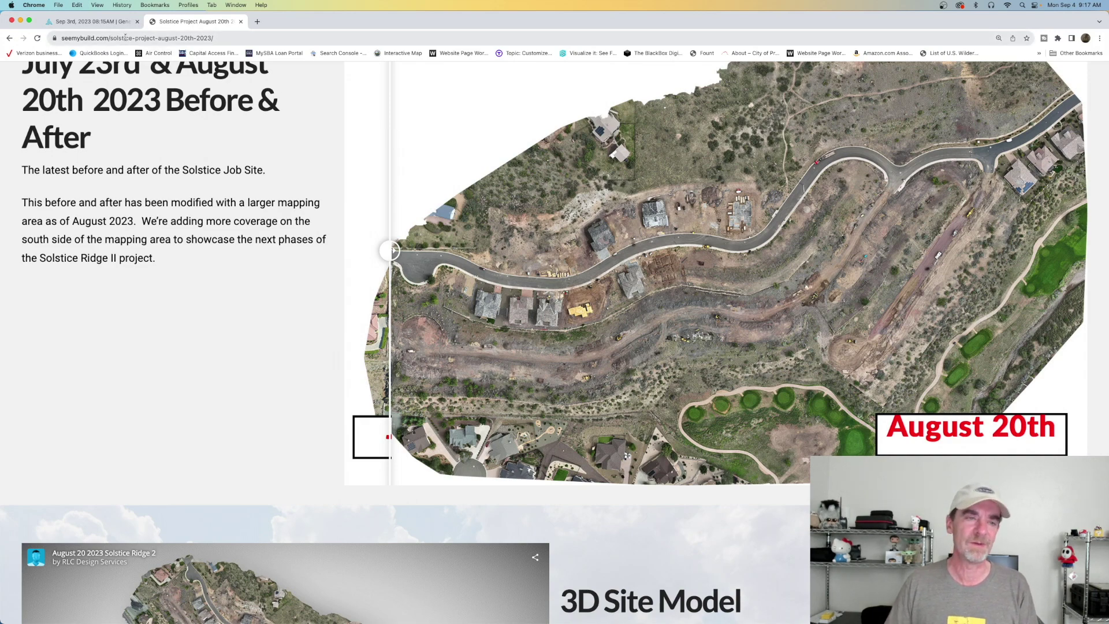
Minimize Chrome, return to Metashape, and browse the app and File > Export menus without acting
{"action": "left_click", "coordinate": [21, 20]}
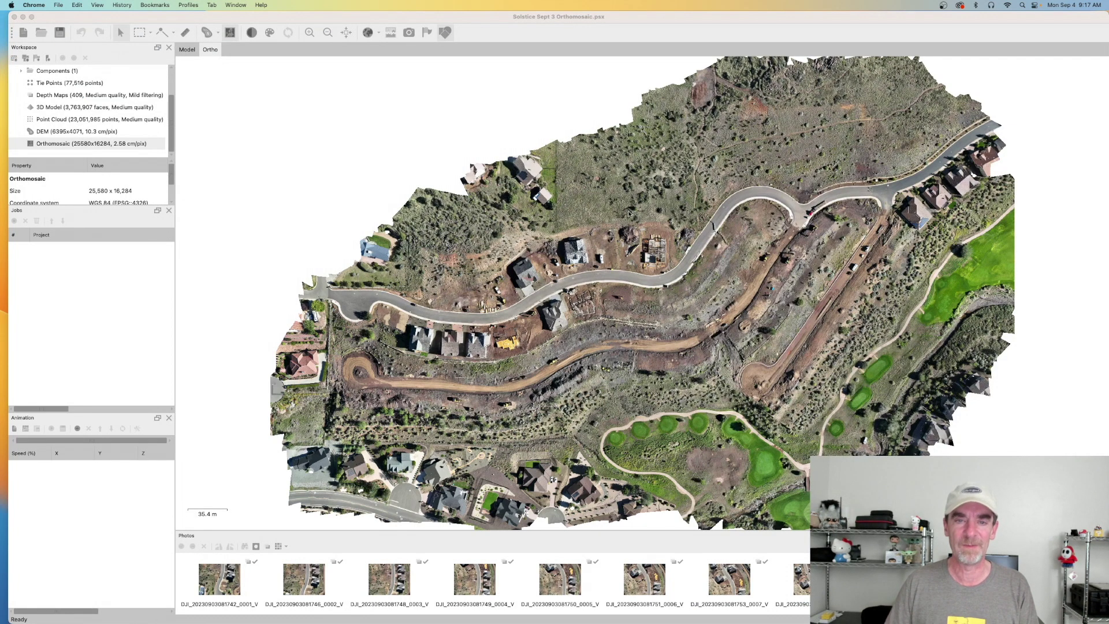
{"action": "left_click", "coordinate": [300, 95]}
{"action": "left_click", "coordinate": [43, 5]}
{"action": "left_click", "coordinate": [237, 100]}
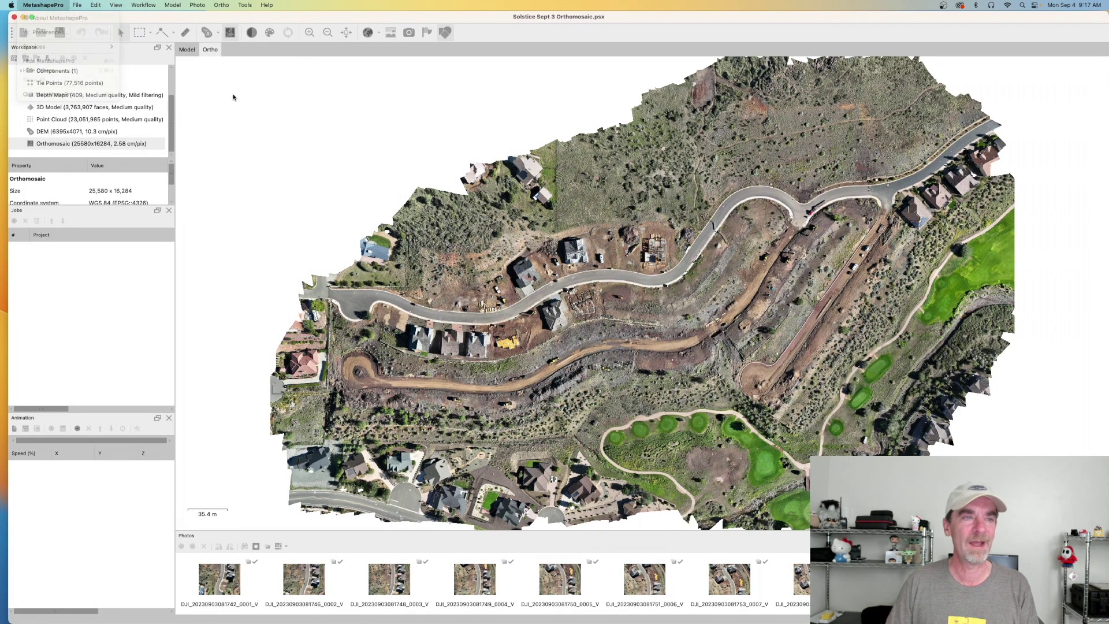
{"action": "left_click", "coordinate": [80, 5]}
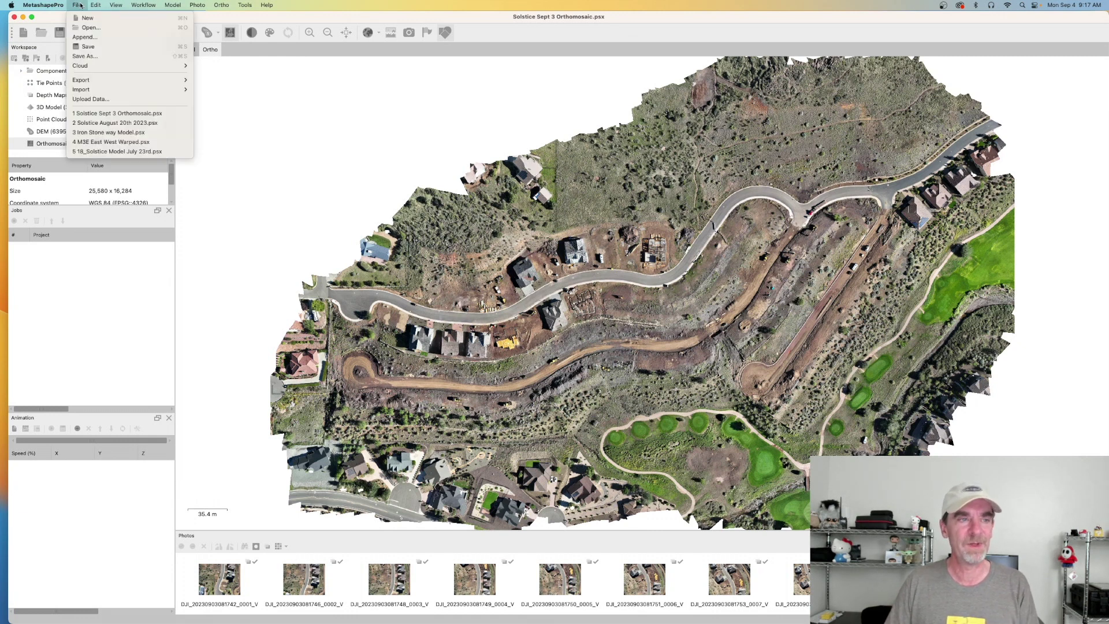
{"action": "mouse_move", "coordinate": [128, 80]}
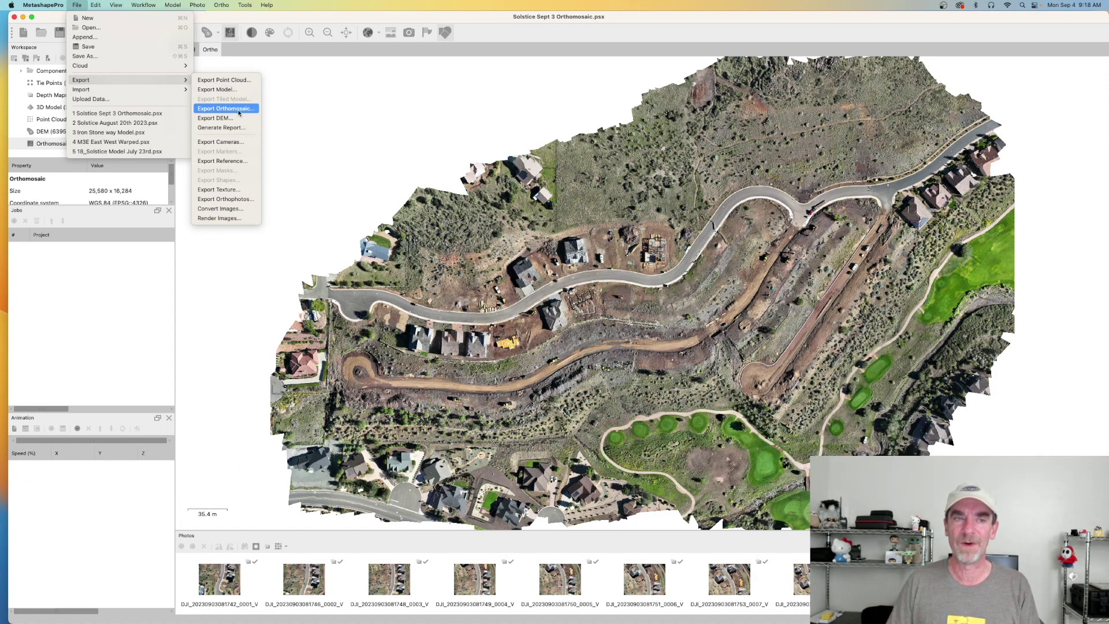
{"action": "left_click", "coordinate": [317, 87]}
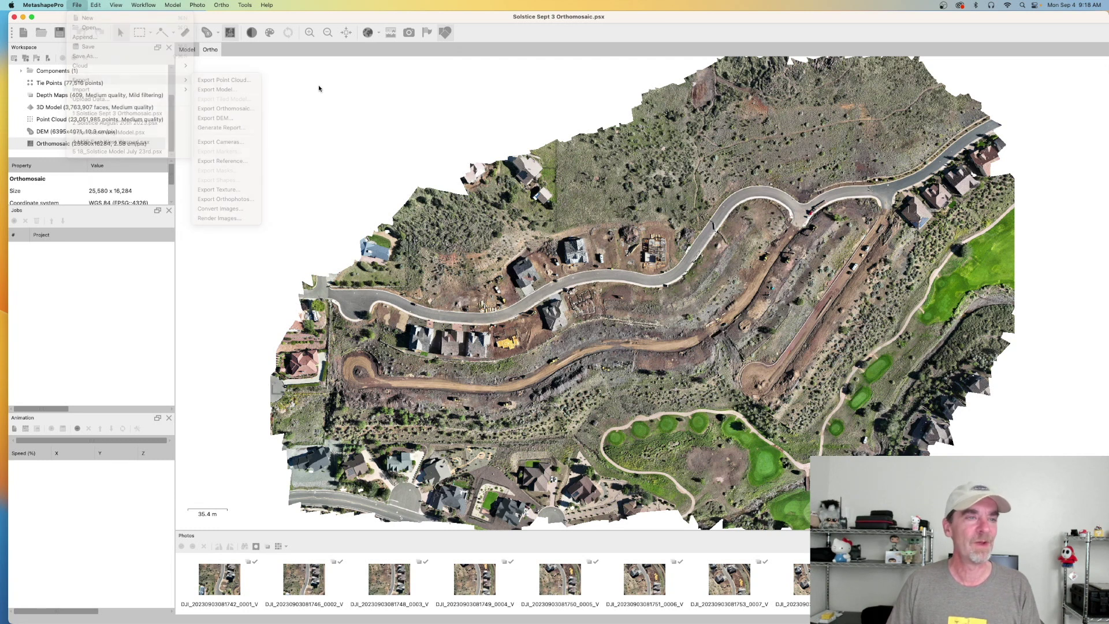
Quit Metashape to reveal the desktop
{"action": "left_click", "coordinate": [50, 8]}
{"action": "left_click", "coordinate": [52, 94]}
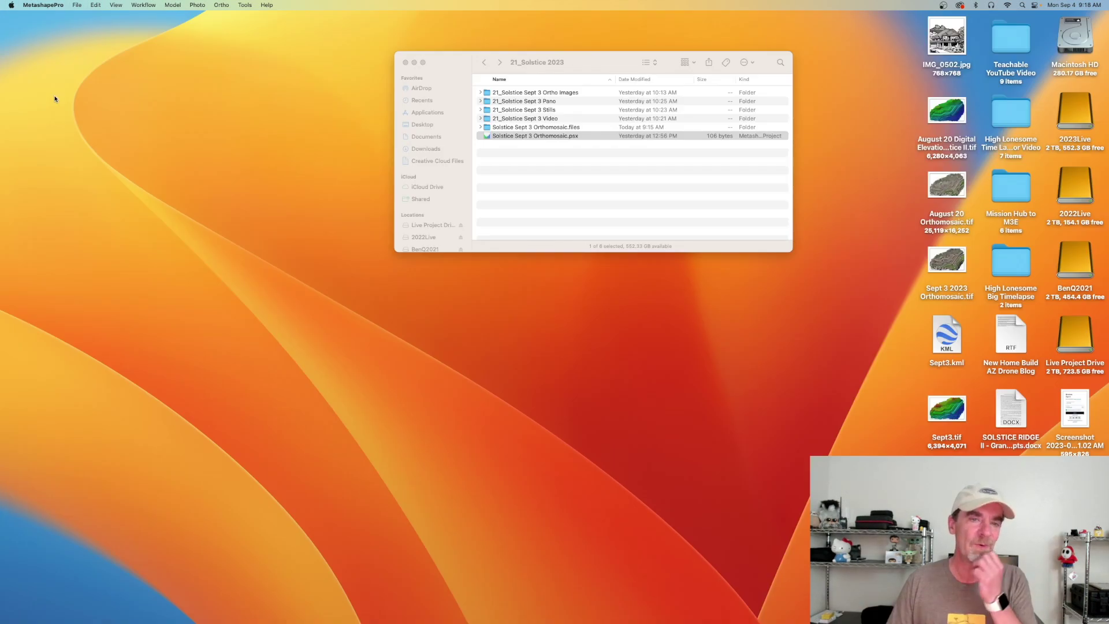
{"action": "mouse_move", "coordinate": [726, 621]}
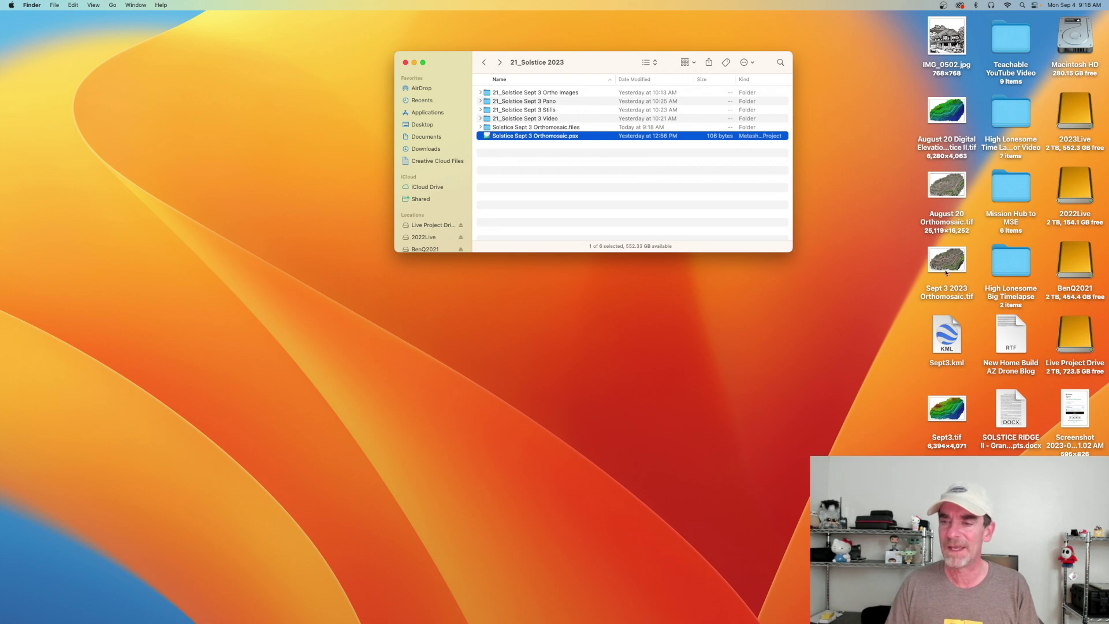
Point out both orthomosaic TIFFs, then bring up the context menu for August 20 Orthomosaic.tif
{"action": "left_click", "coordinate": [936, 189]}
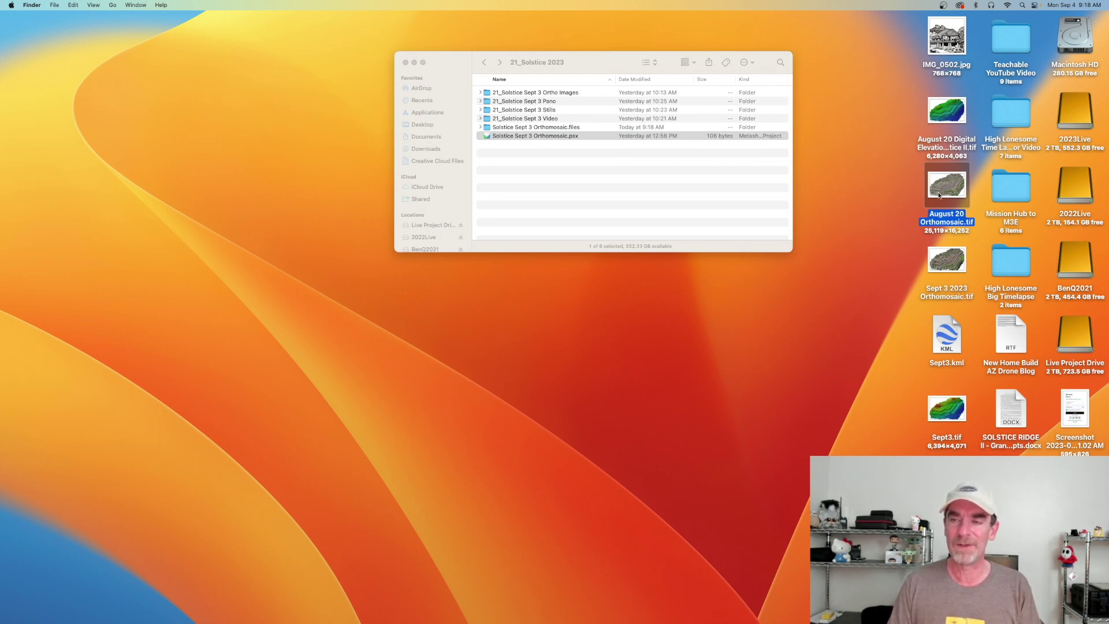
{"action": "left_click", "coordinate": [947, 263]}
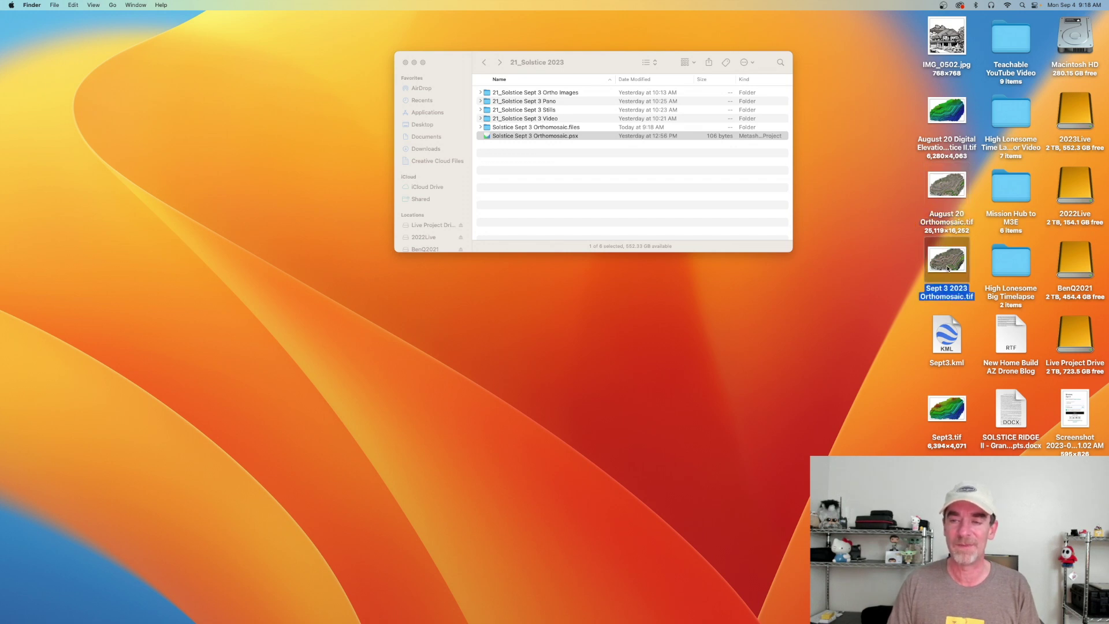
{"action": "left_click", "coordinate": [951, 184]}
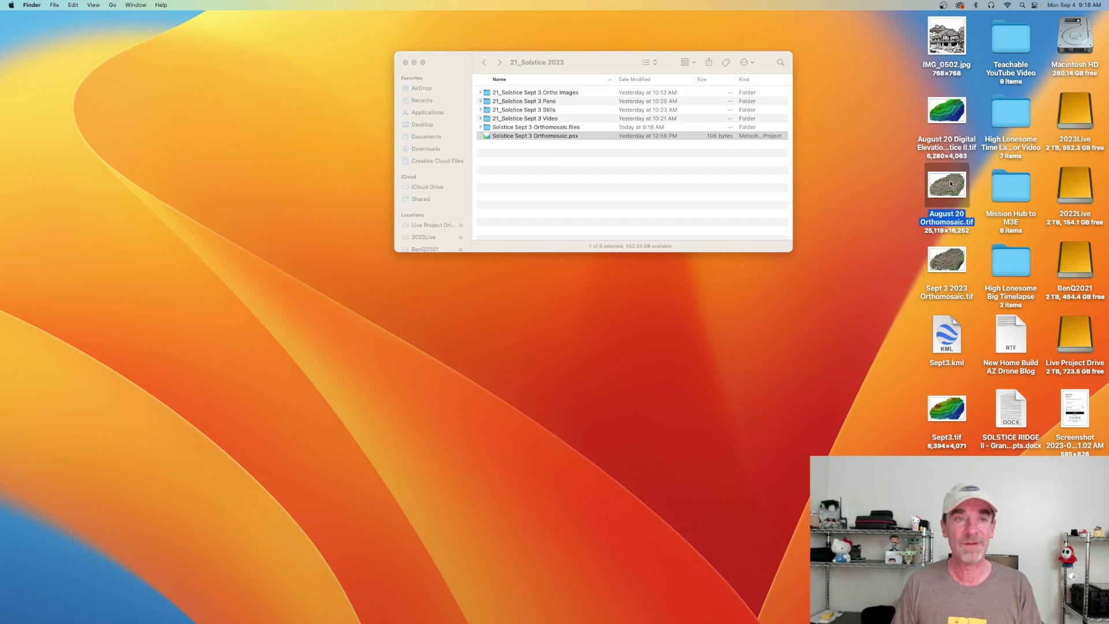
{"action": "right_click", "coordinate": [950, 186]}
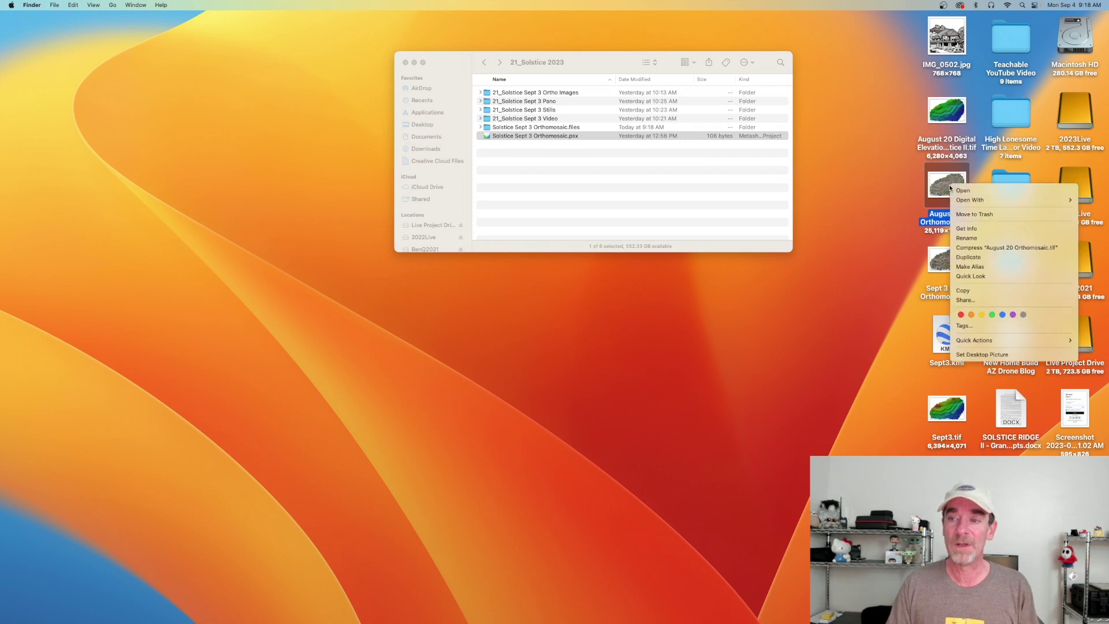
Show Get Info for the August 20 and Sept 3 2023 TIFFs side by side, then dismiss both
{"action": "left_click", "coordinate": [967, 231]}
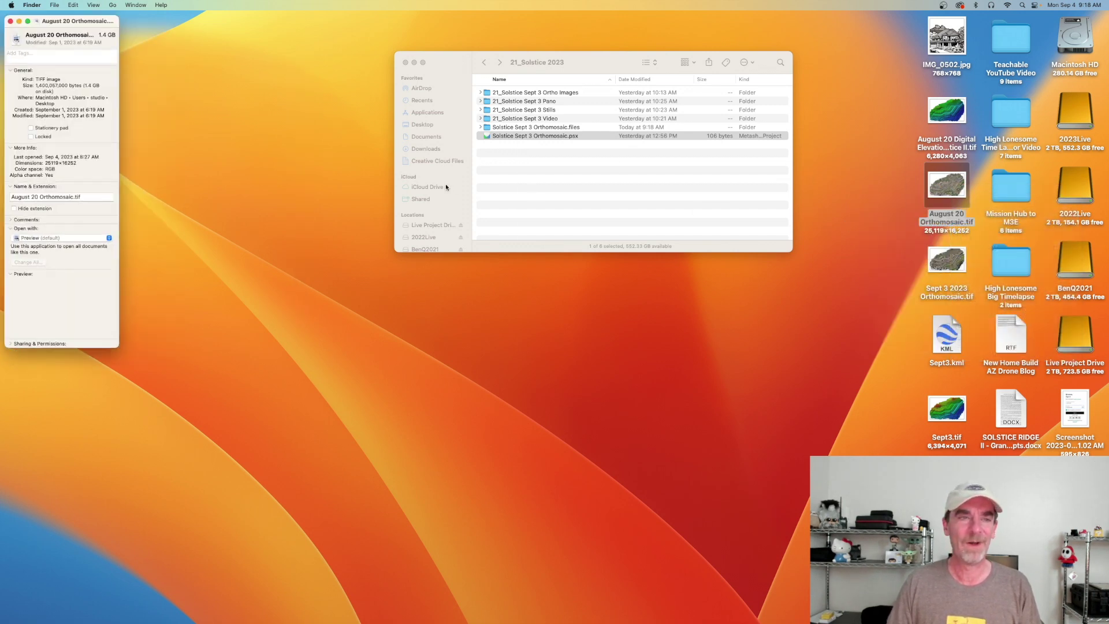
{"action": "left_click_drag", "start_coordinate": [111, 21], "coordinate": [683, 90]}
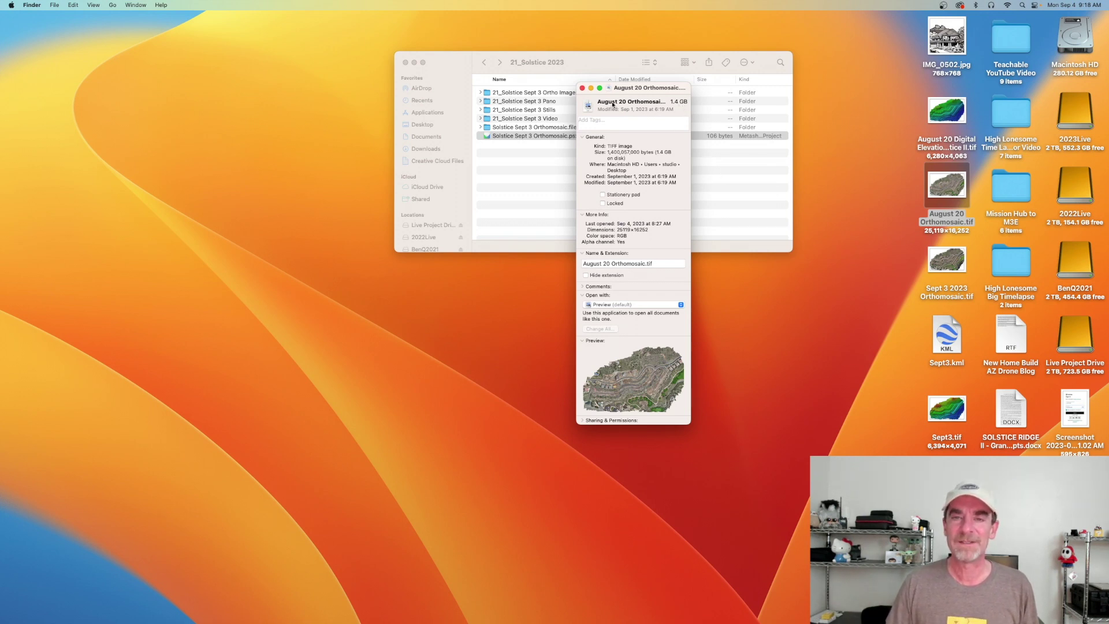
{"action": "left_click", "coordinate": [945, 257]}
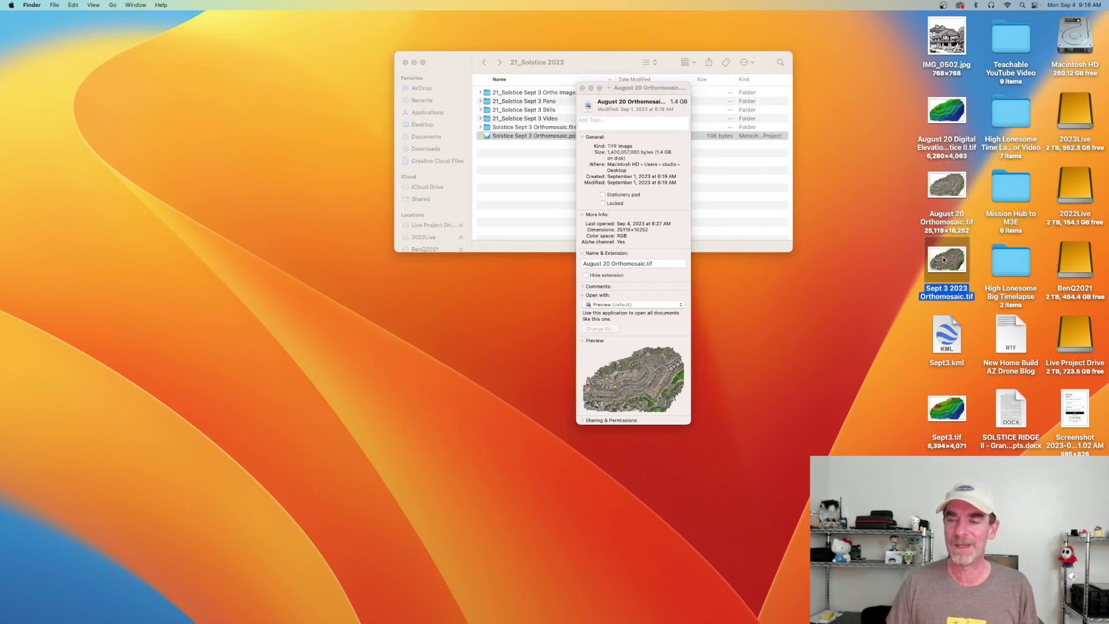
{"action": "right_click", "coordinate": [945, 258]}
{"action": "left_click", "coordinate": [961, 300]}
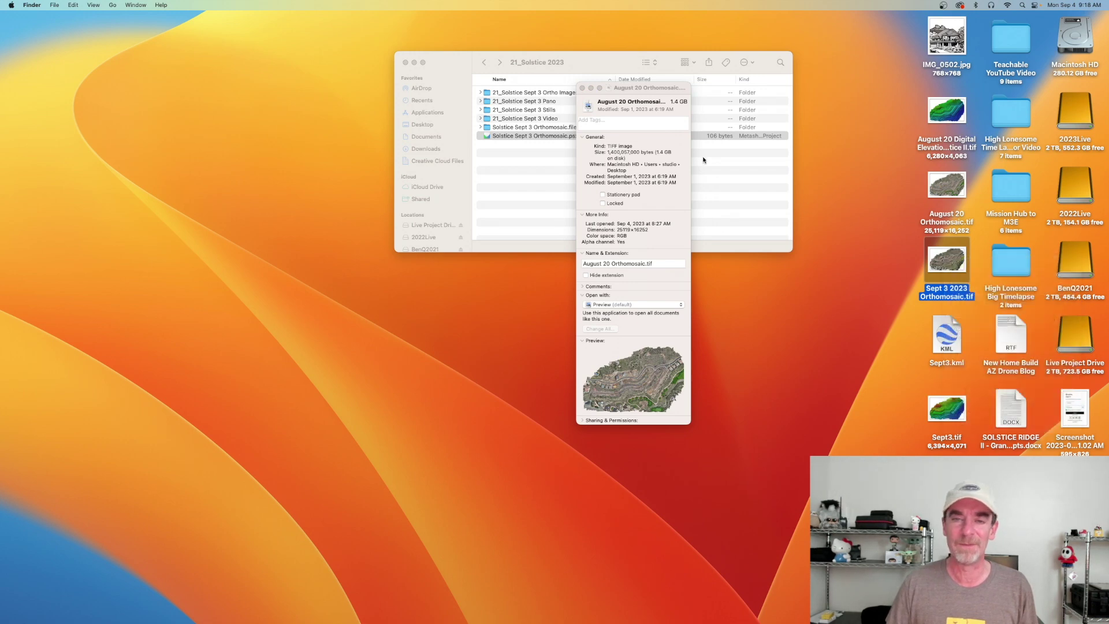
{"action": "left_click_drag", "start_coordinate": [98, 33], "coordinate": [688, 91]}
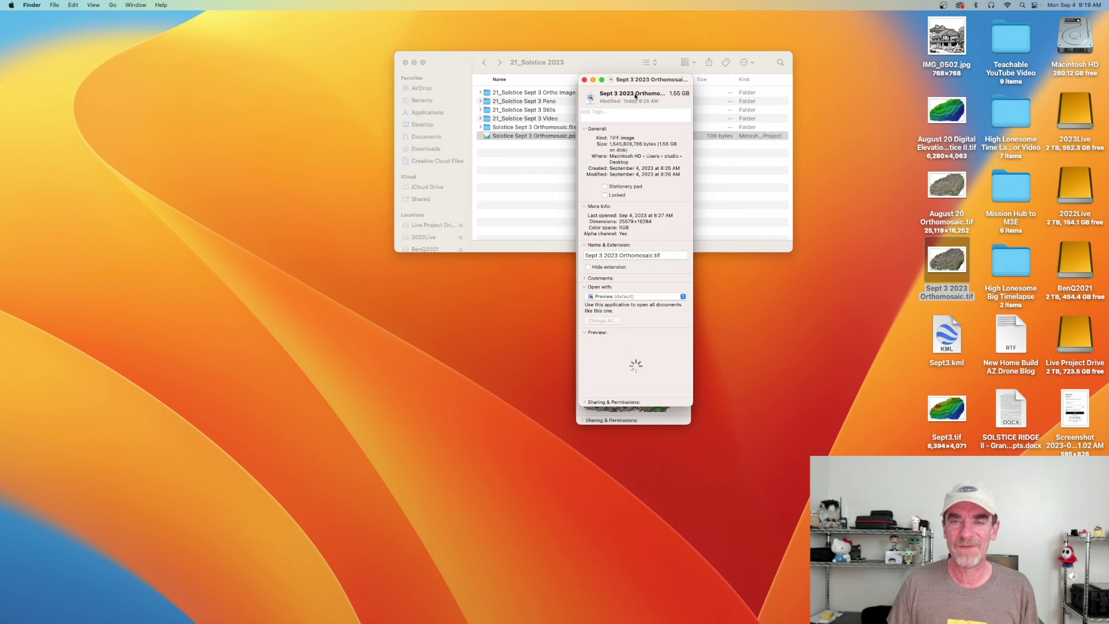
{"action": "left_click", "coordinate": [593, 79]}
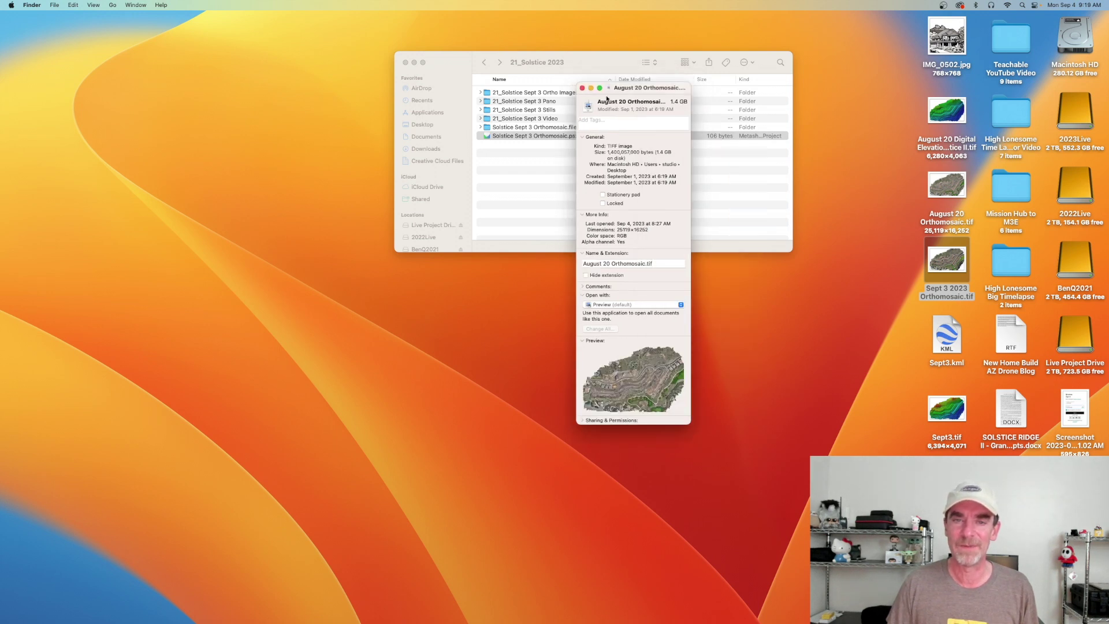
{"action": "left_click", "coordinate": [582, 87]}
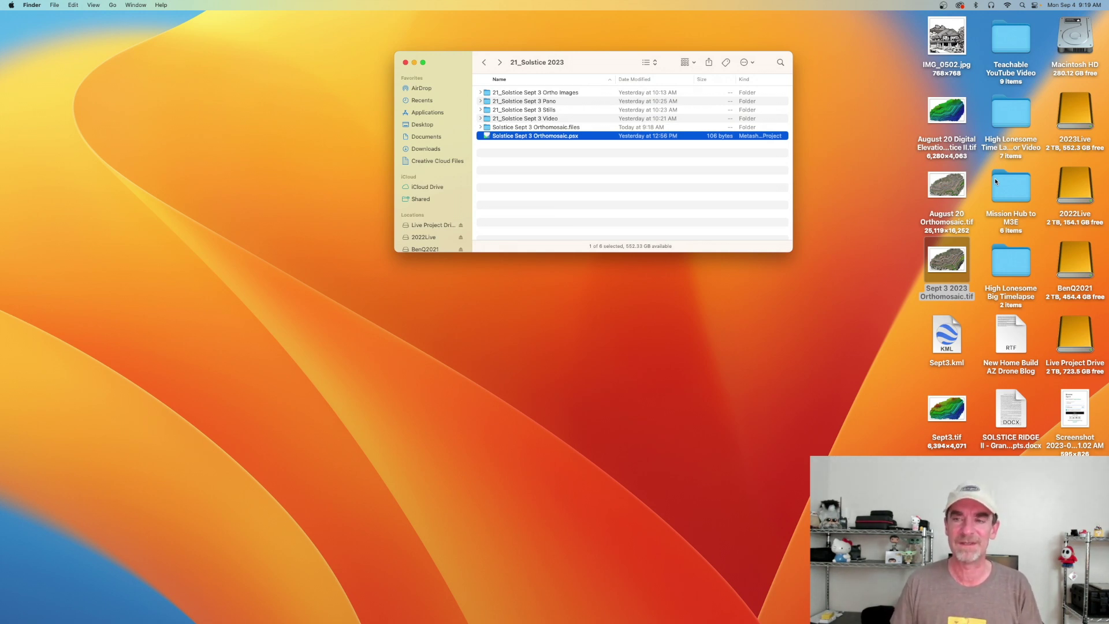
Quit Notes and drop August 20 Orthomosaic.tif onto Photoshop in the Dock to open it
{"action": "left_click", "coordinate": [938, 182]}
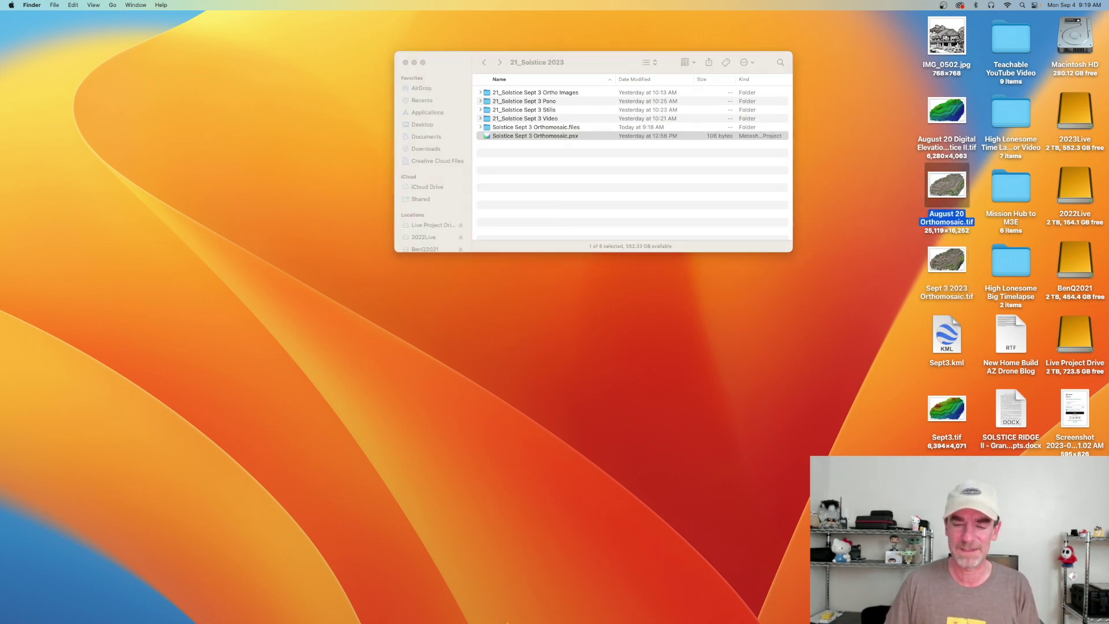
{"action": "mouse_move", "coordinate": [405, 609]}
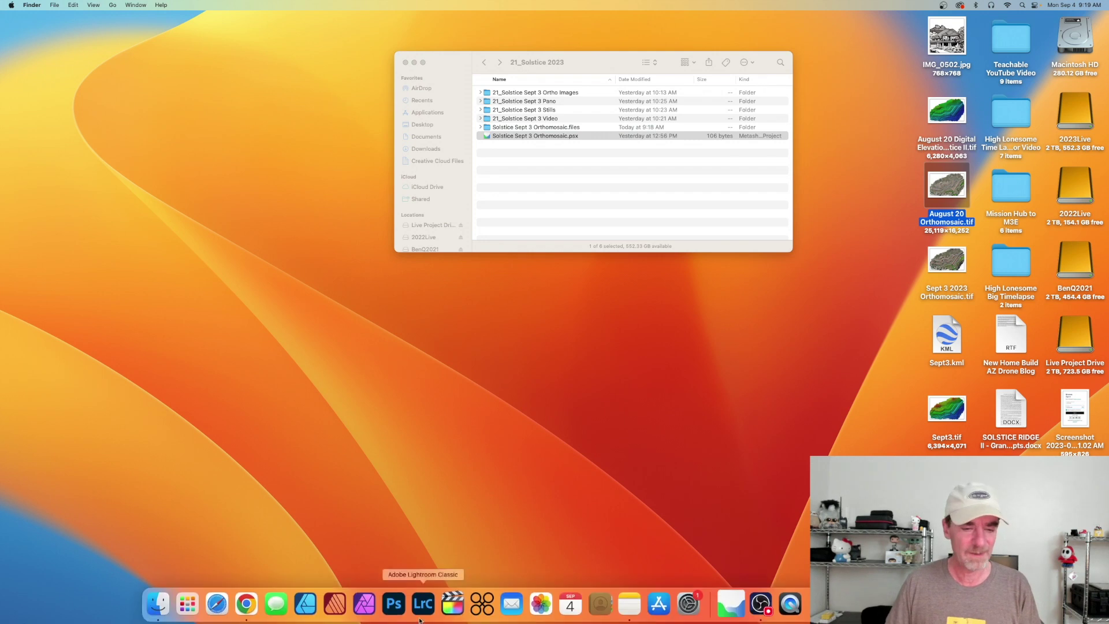
{"action": "right_click", "coordinate": [630, 613]}
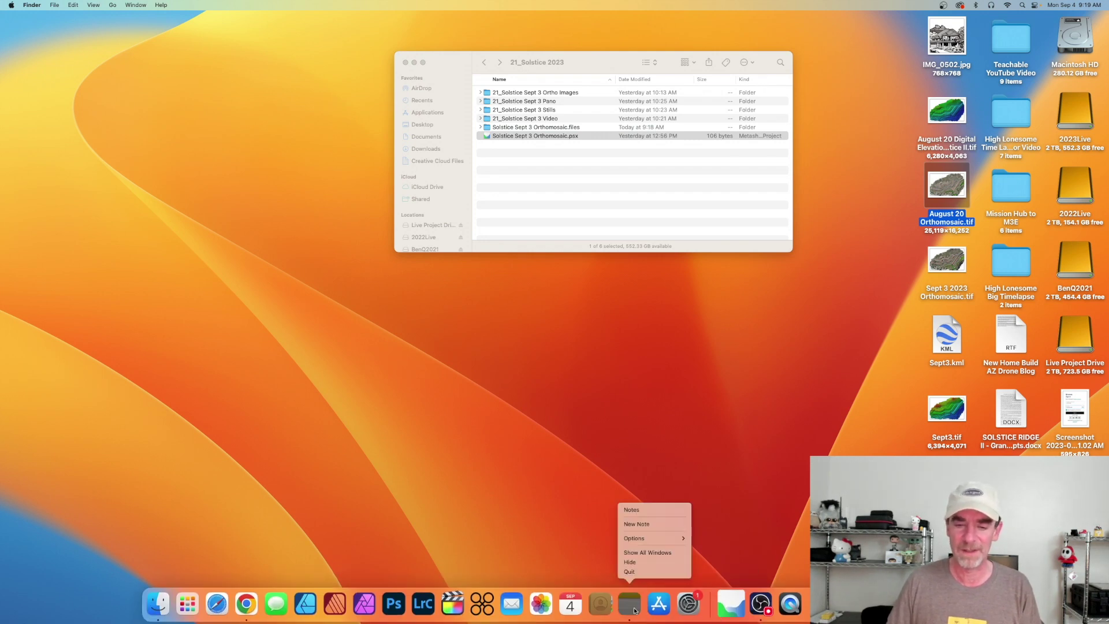
{"action": "left_click", "coordinate": [640, 572]}
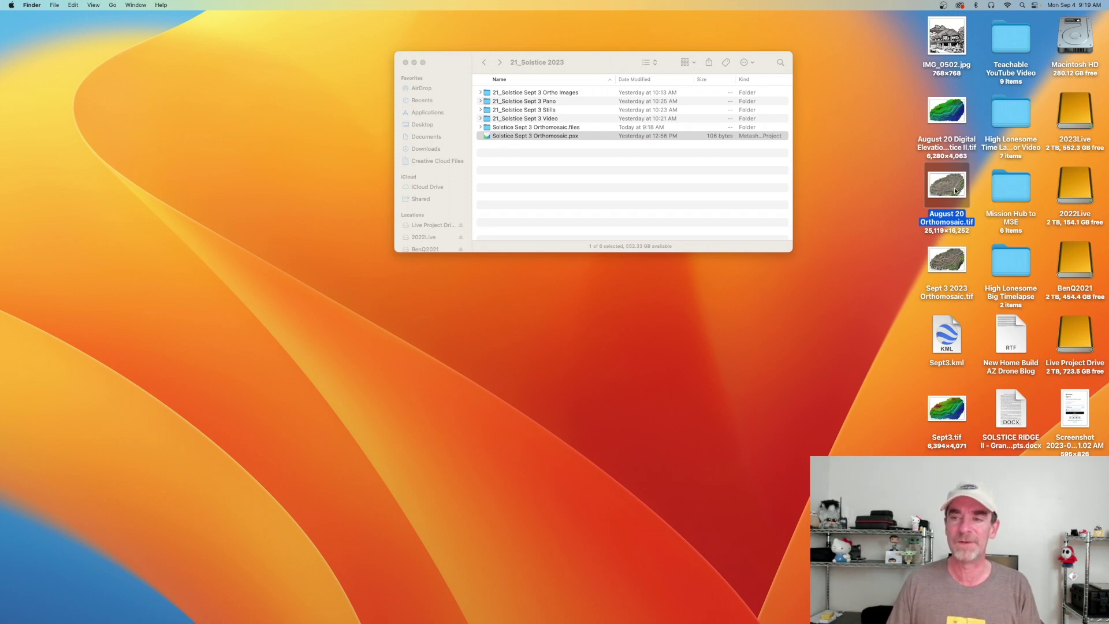
{"action": "left_click_drag", "start_coordinate": [950, 185], "coordinate": [395, 605]}
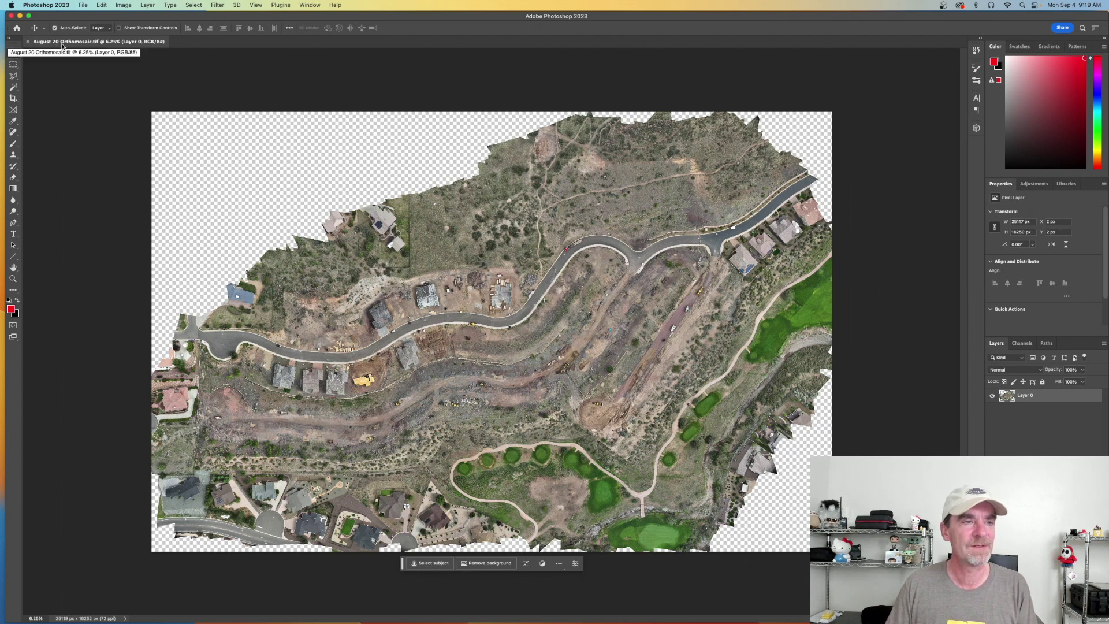
Rename Layer 0 to 'August 20th Ortho'
{"action": "double_click", "coordinate": [1025, 397]}
{"action": "type", "text": "August 2"}
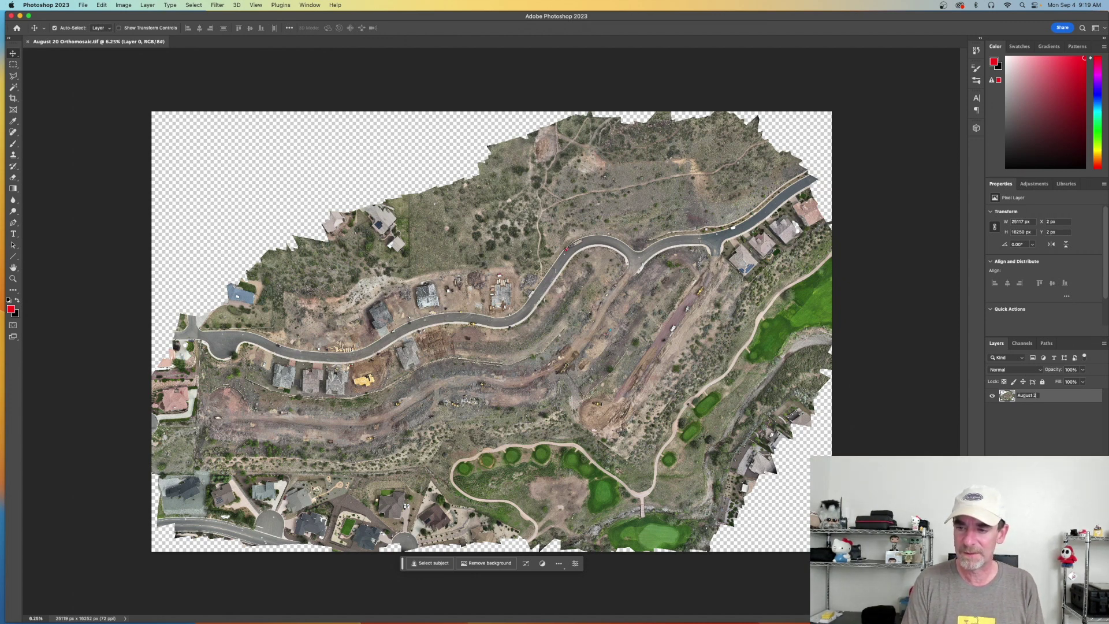
{"action": "type", "text": "0th Ortho"}
{"action": "key", "text": "Return"}
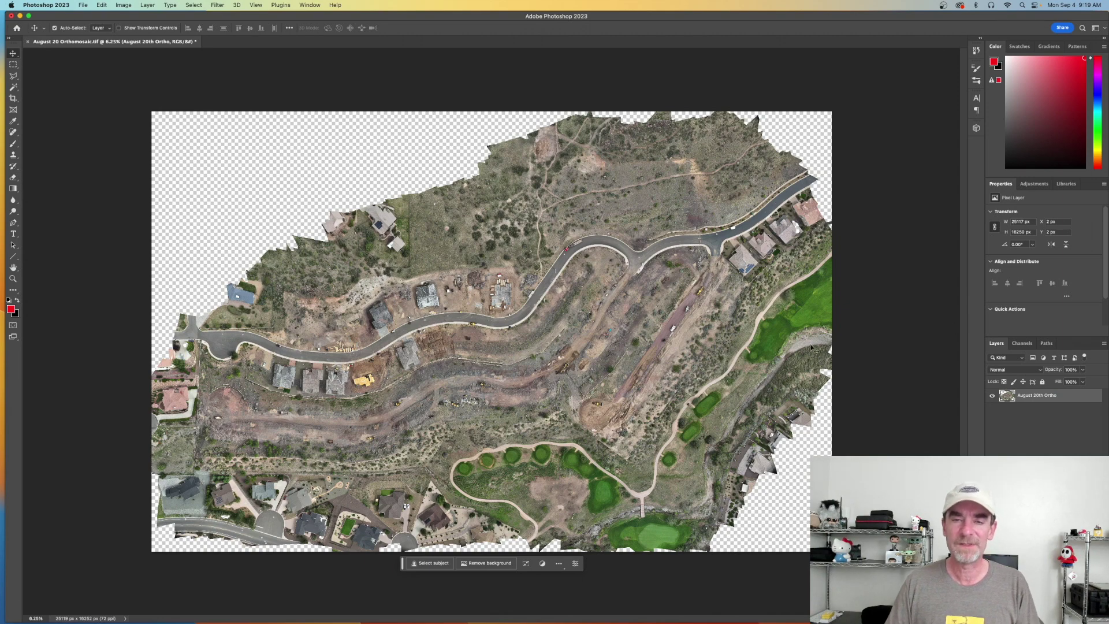
Open Sept 3 2023 Orthomosaic.tif in Photoshop as a second document beside August 20
{"action": "left_click", "coordinate": [20, 16]}
{"action": "left_click", "coordinate": [958, 269]}
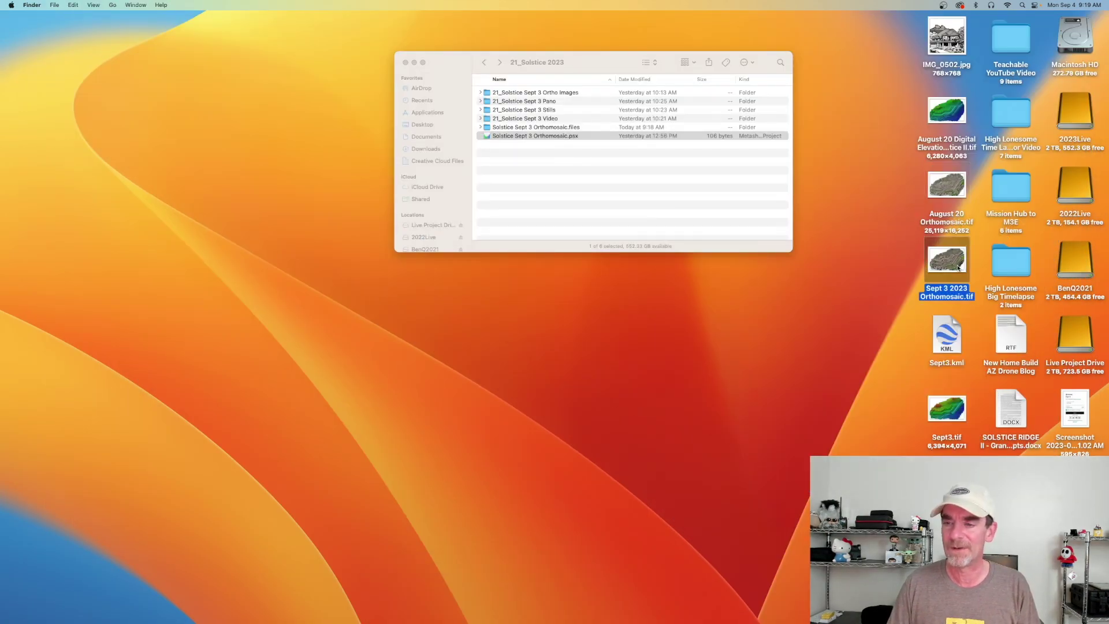
{"action": "left_click_drag", "start_coordinate": [950, 263], "coordinate": [380, 607]}
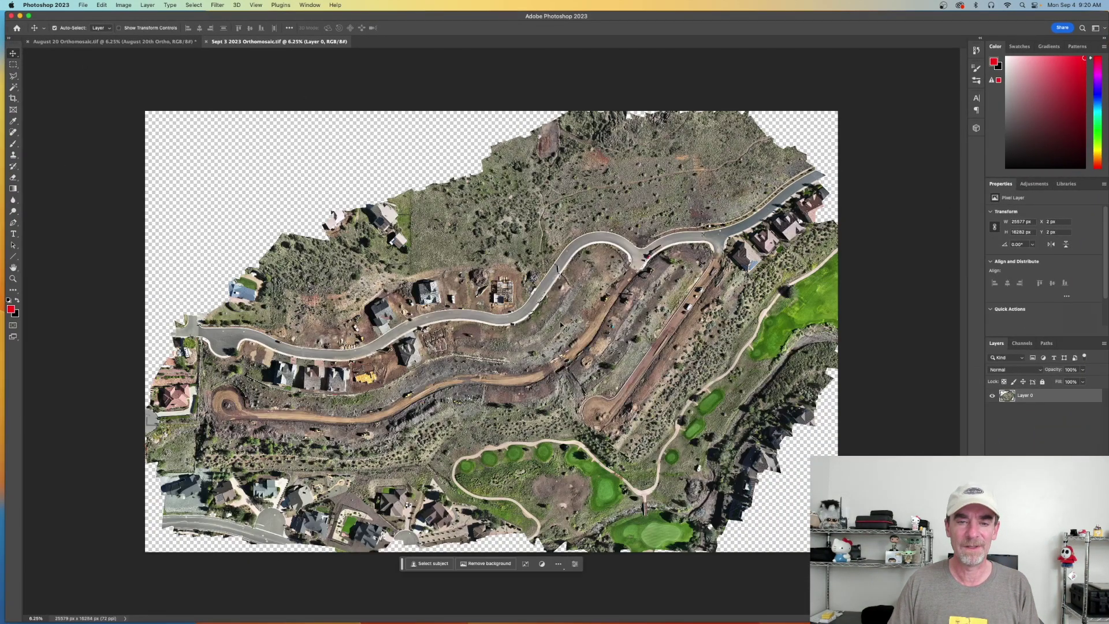
{"action": "left_click", "coordinate": [124, 42]}
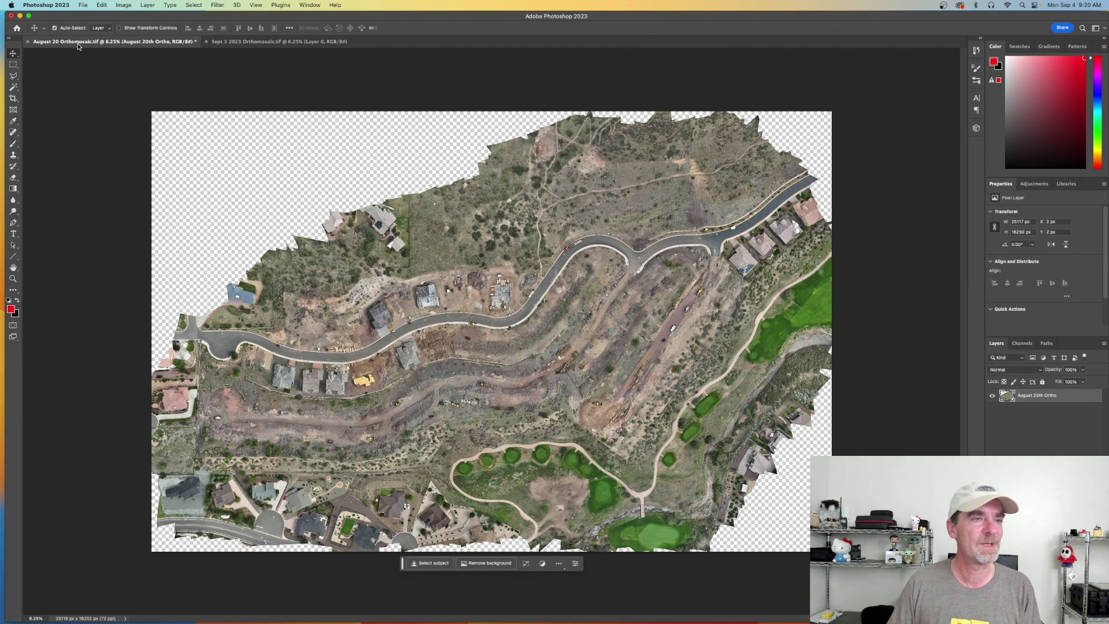
{"action": "left_click", "coordinate": [277, 42]}
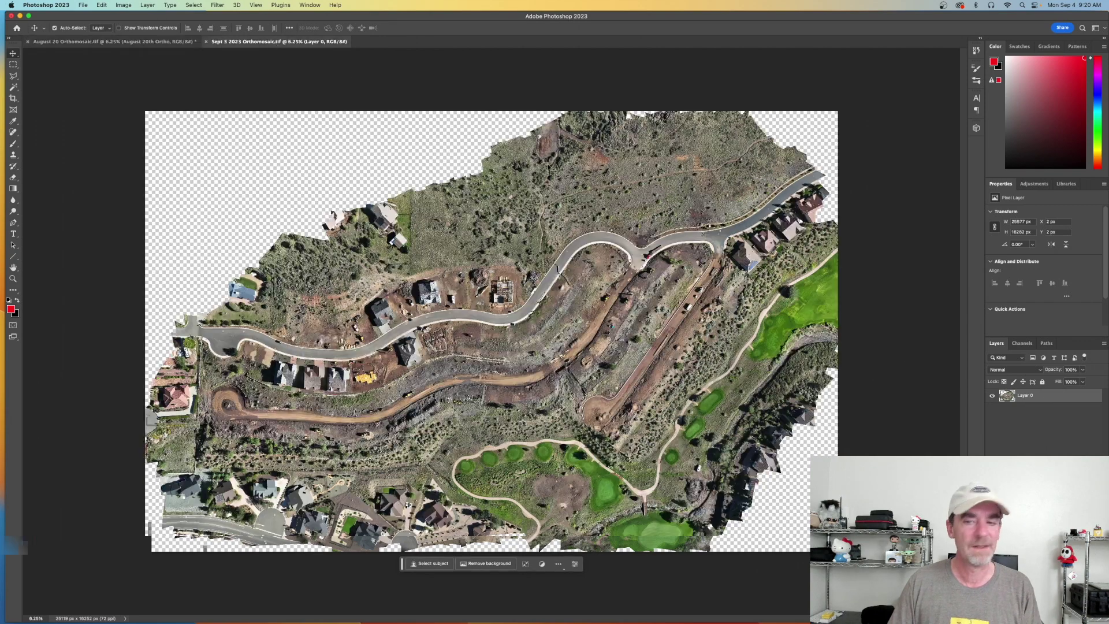
Rename the Sept 3 document's Layer 0 to 'Sept 3'
{"action": "double_click", "coordinate": [1027, 397]}
{"action": "type", "text": "Sept 3"}
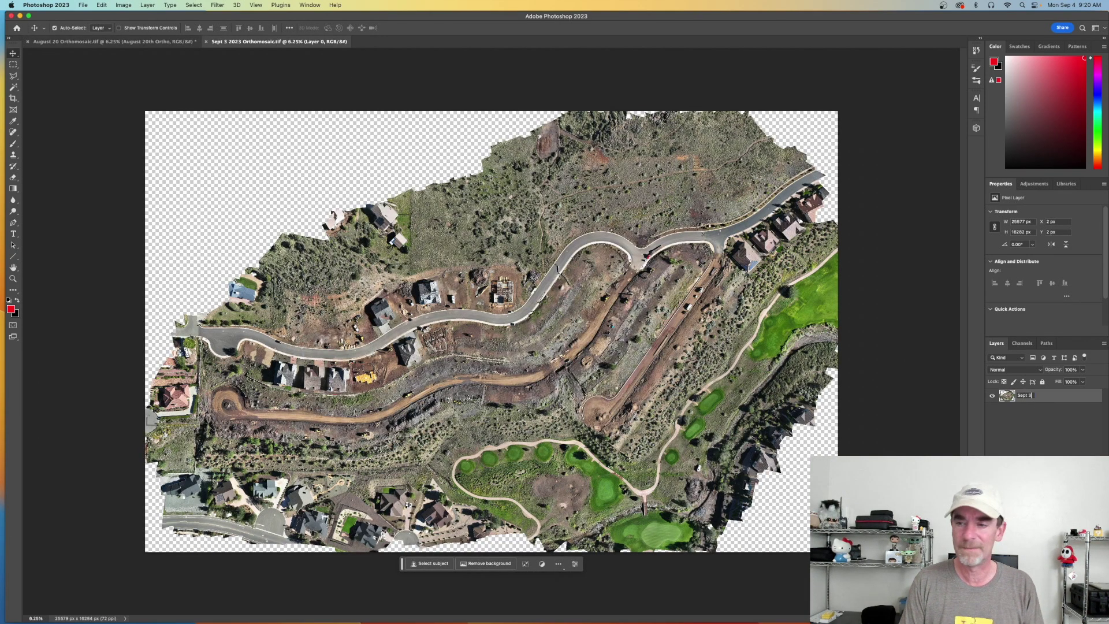
{"action": "key", "text": "Return"}
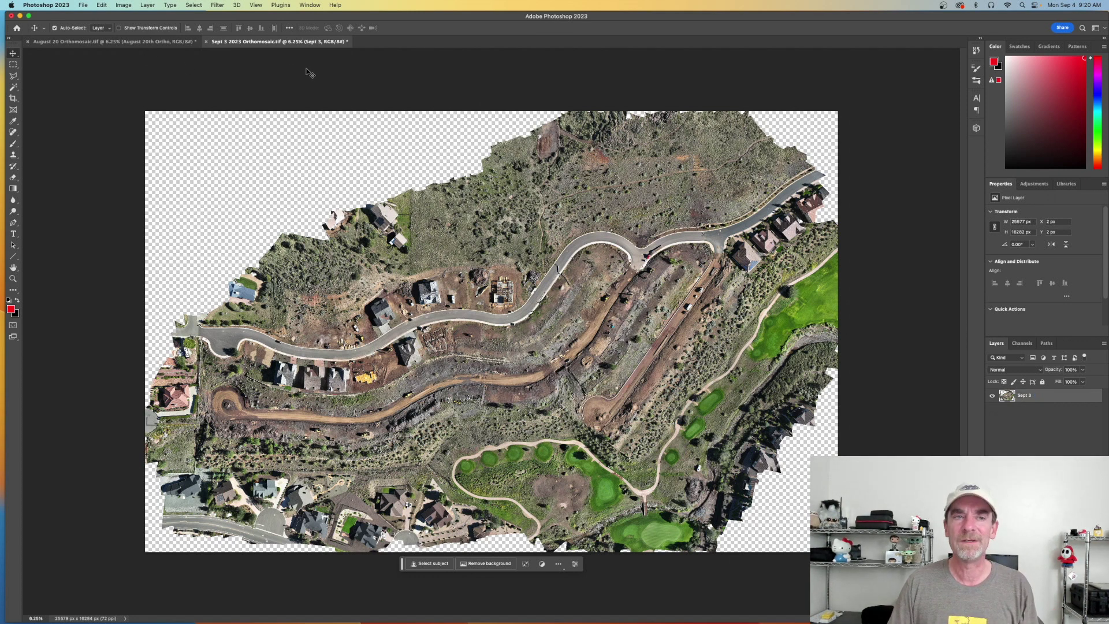
Copy the August 20th Ortho layer into the Sept 3 document and nudge it up and left
{"action": "left_click", "coordinate": [170, 42]}
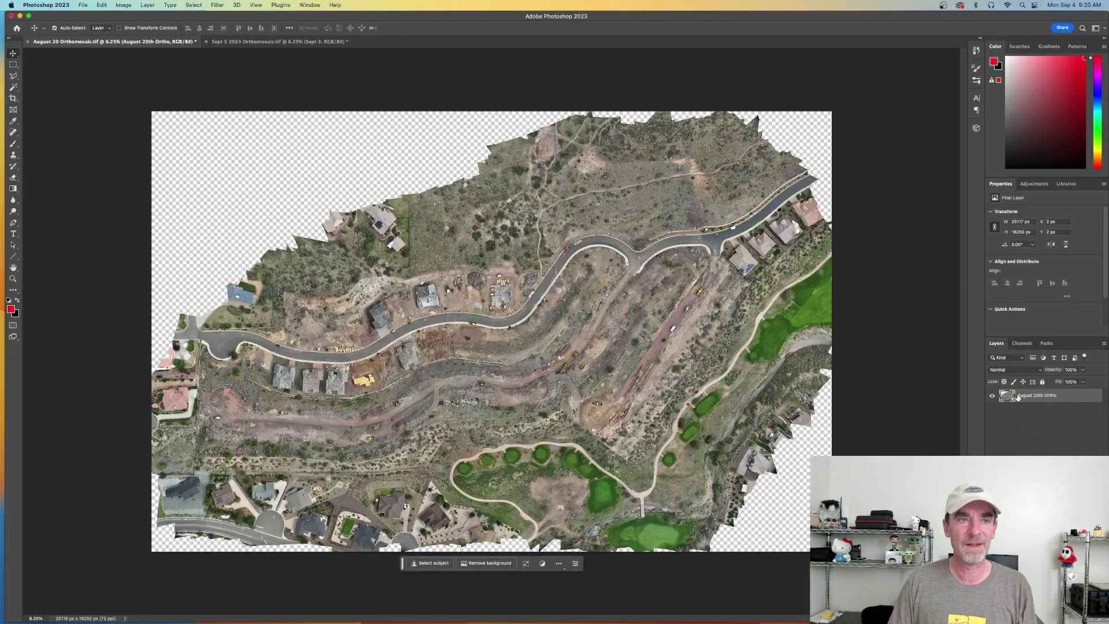
{"action": "left_click_drag", "start_coordinate": [1017, 397], "coordinate": [520, 346]}
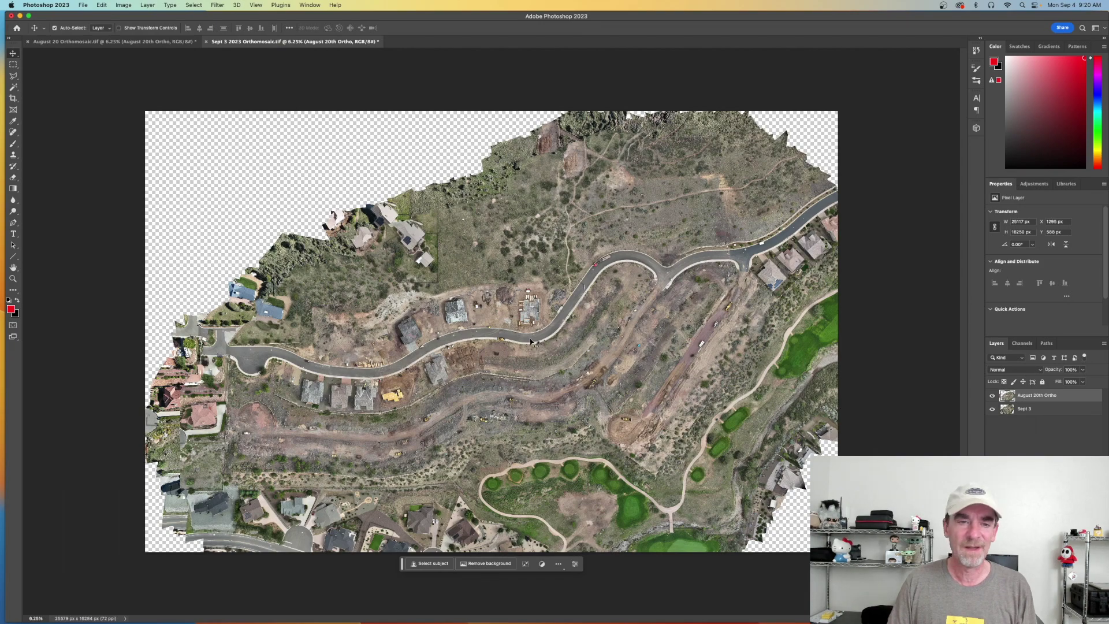
{"action": "left_click_drag", "start_coordinate": [544, 351], "coordinate": [539, 329]}
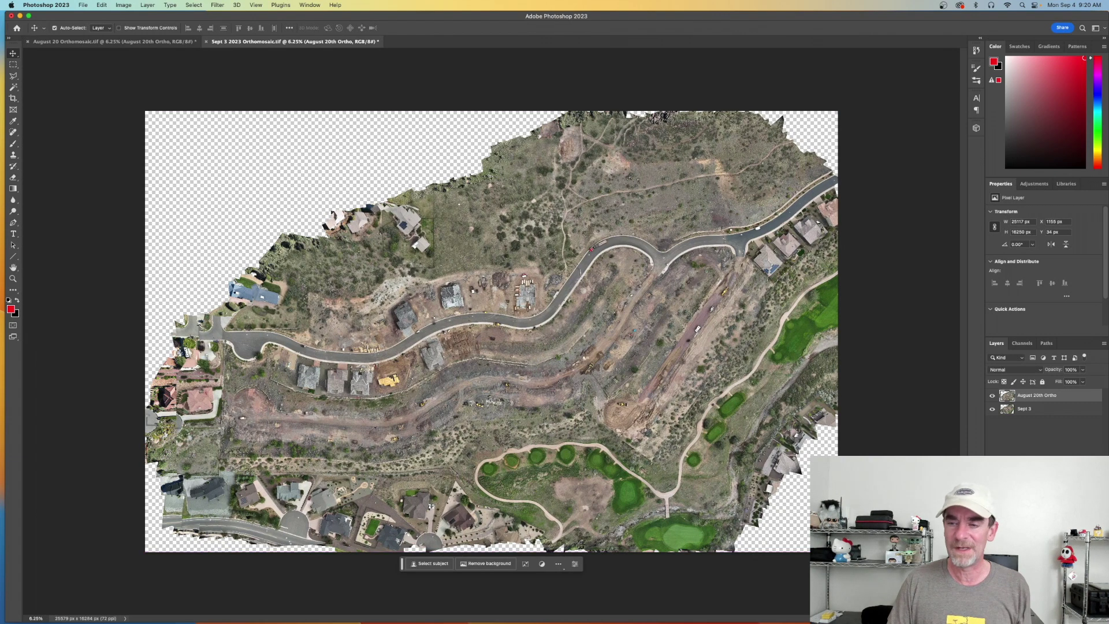
Select both the August 20th Ortho and Sept 3 layers and run Auto-Align Layers with Auto projection
{"action": "left_click", "coordinate": [1034, 410], "text": "shift"}
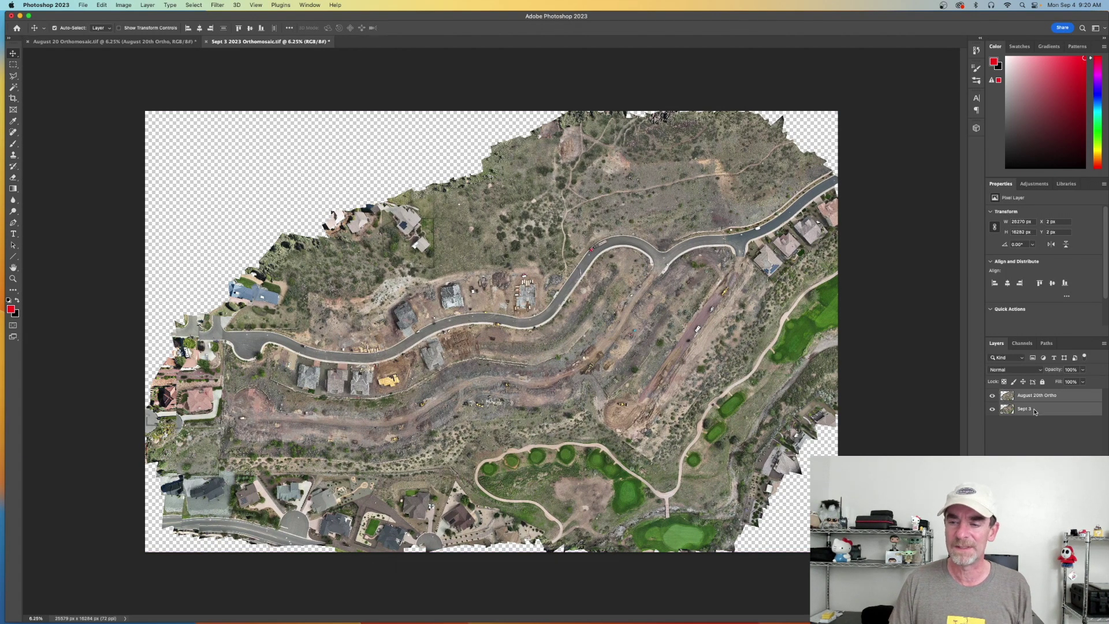
{"action": "left_click", "coordinate": [123, 5]}
{"action": "mouse_move", "coordinate": [99, 5]}
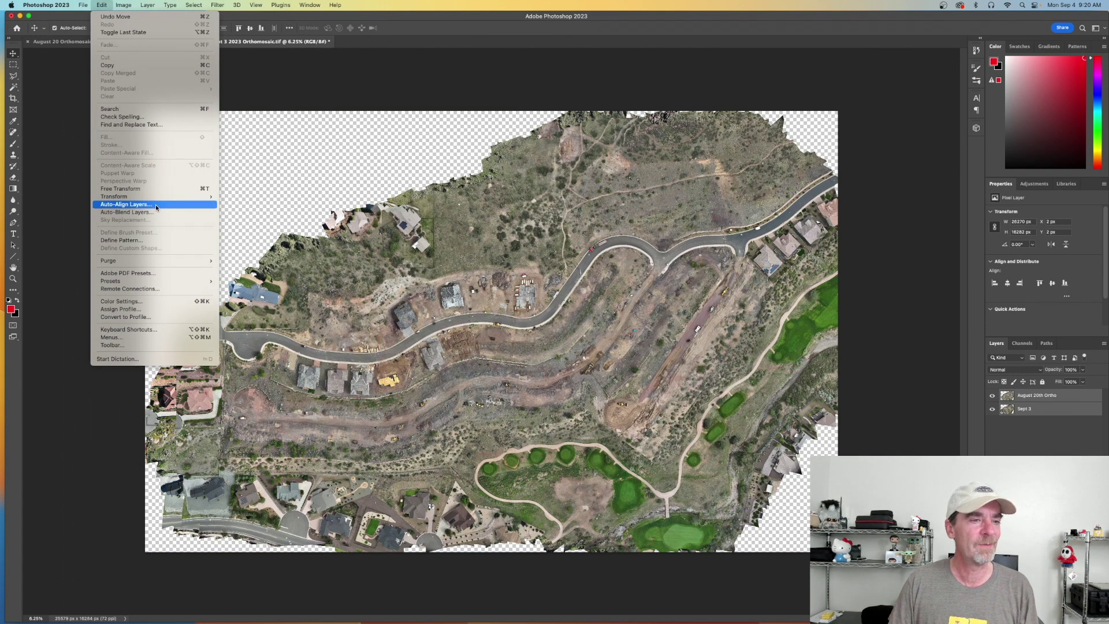
{"action": "left_click", "coordinate": [127, 204]}
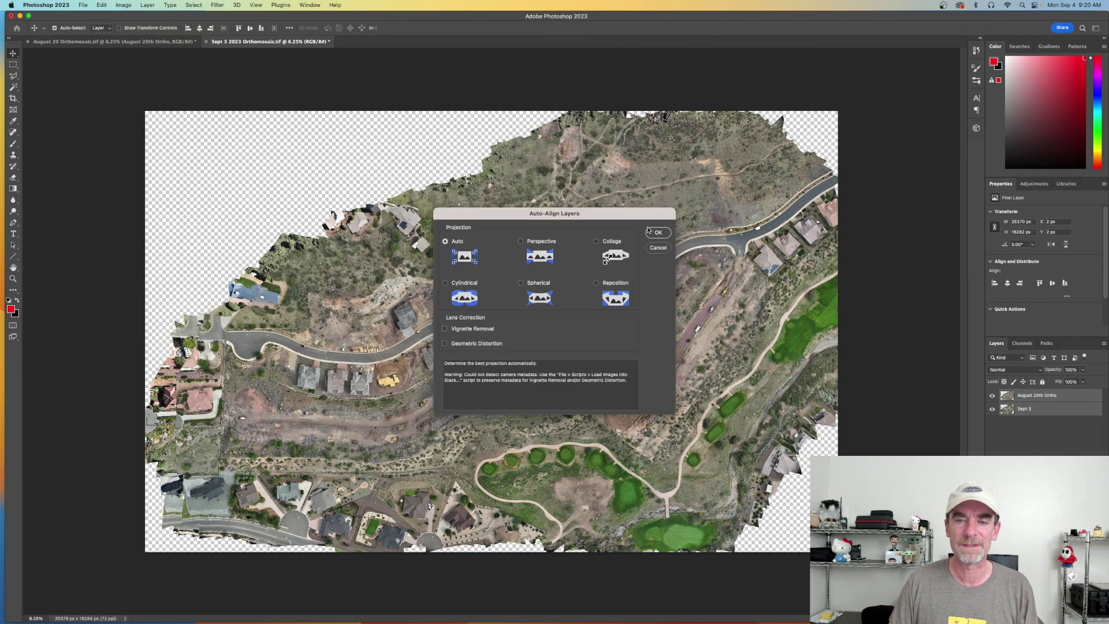
{"action": "left_click", "coordinate": [662, 235]}
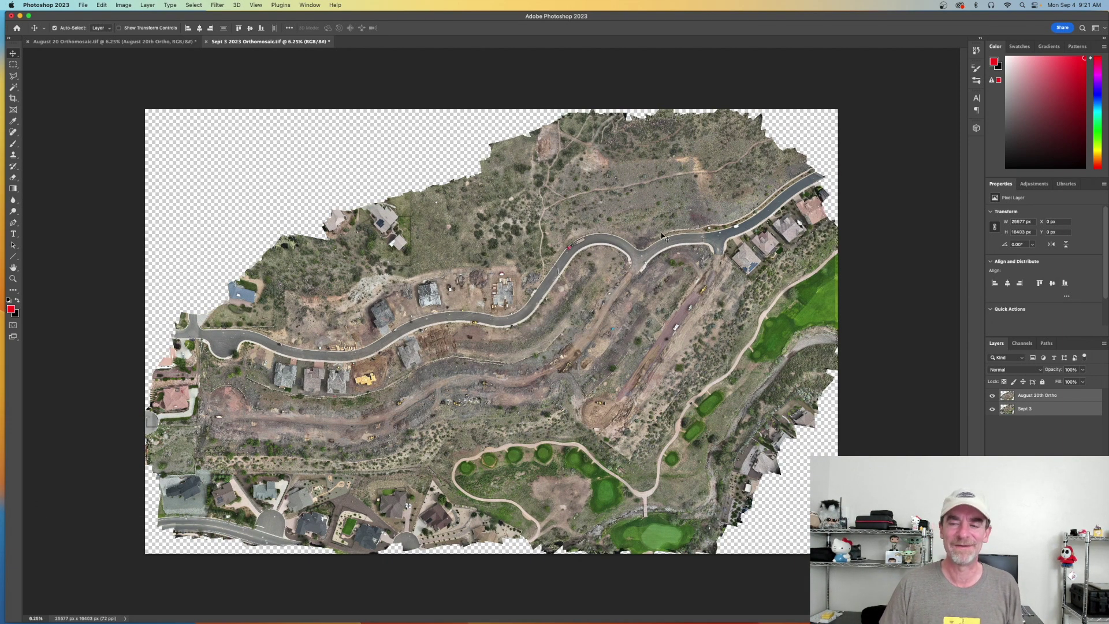
{"action": "left_click", "coordinate": [1043, 432]}
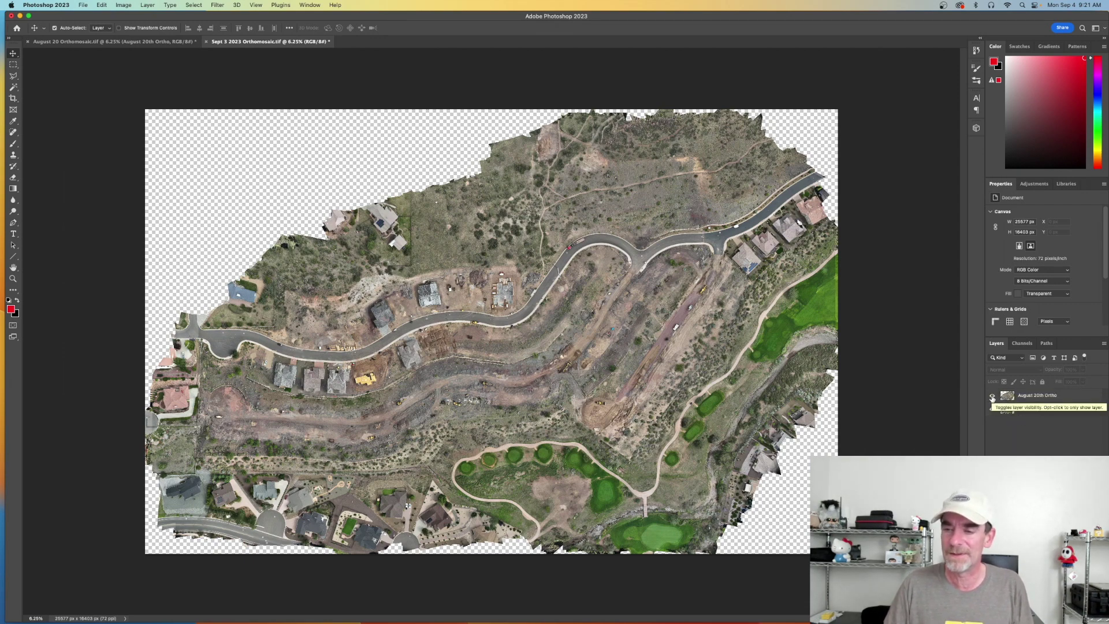
{"action": "left_click", "coordinate": [992, 397]}
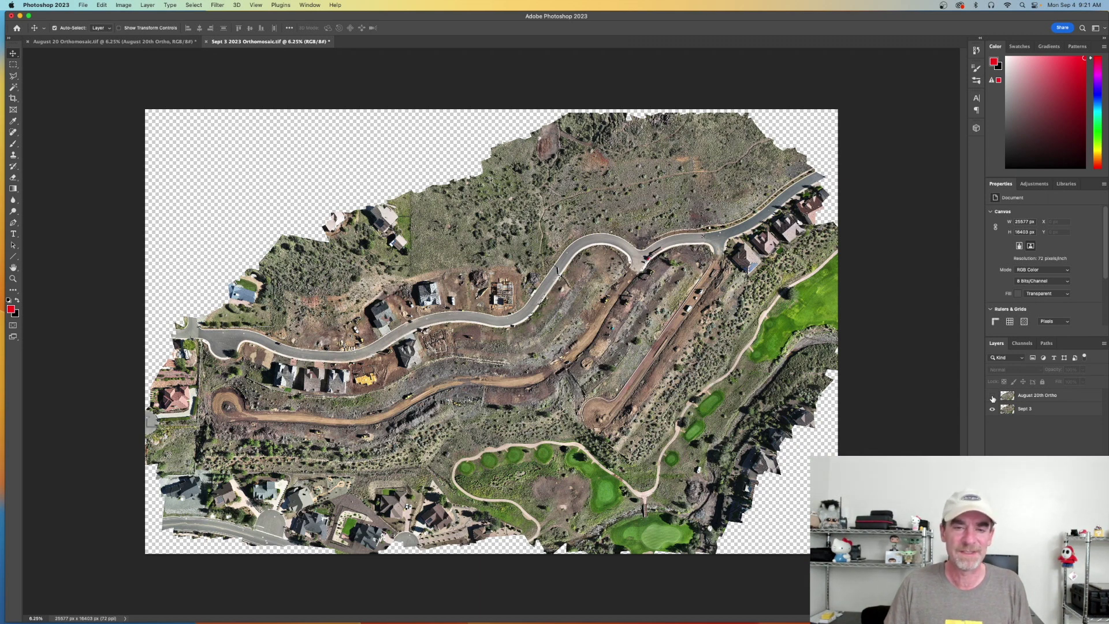
{"action": "left_click", "coordinate": [993, 398]}
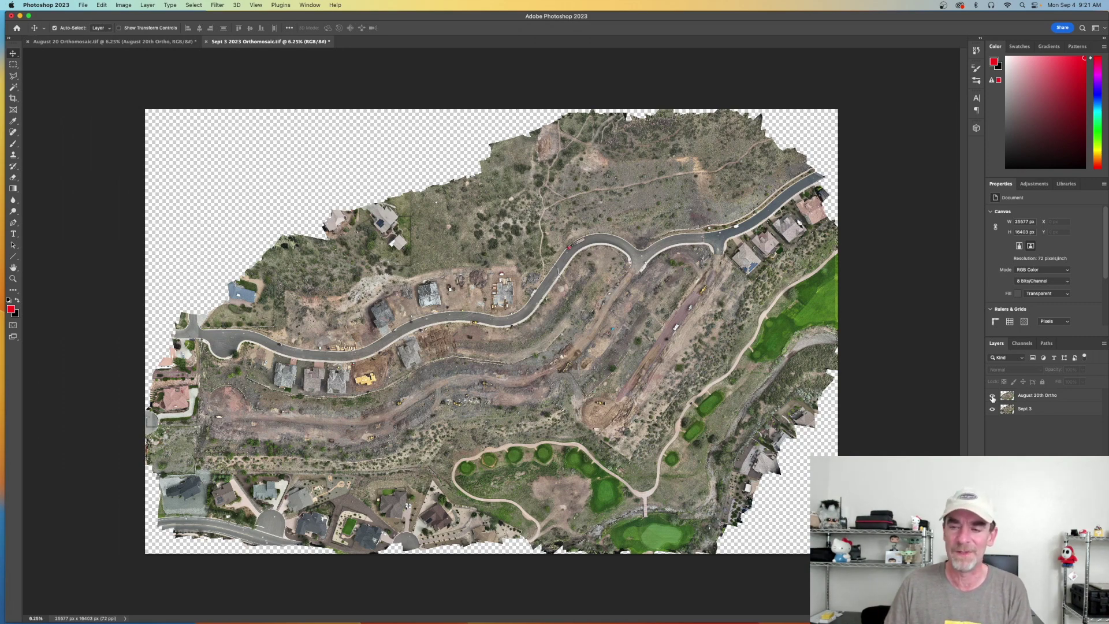
{"action": "left_click", "coordinate": [993, 396]}
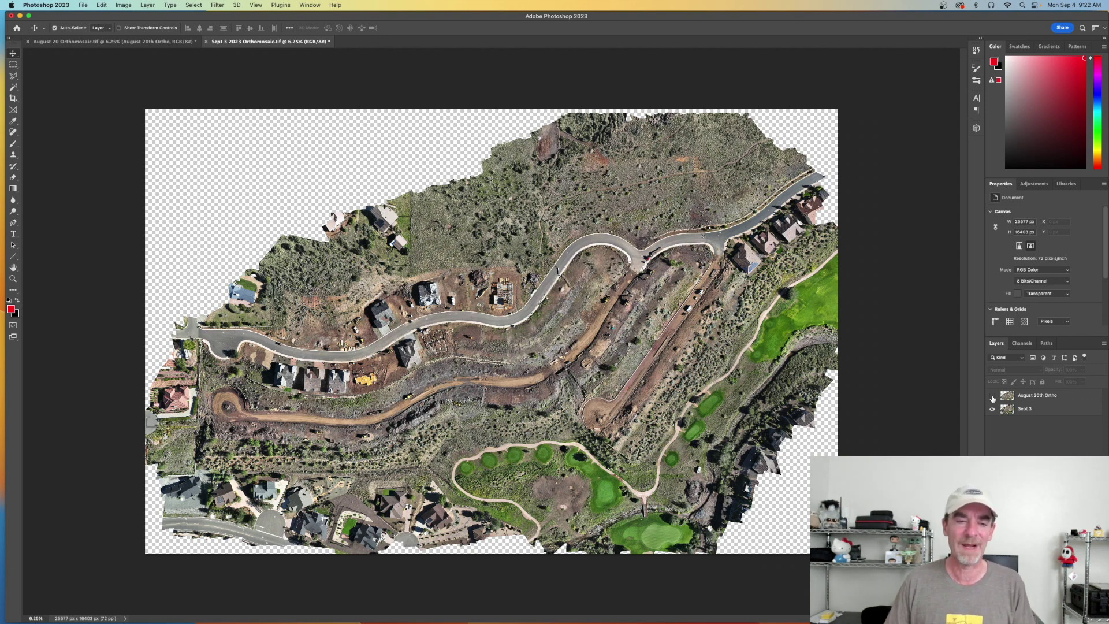
{"action": "left_click", "coordinate": [993, 396]}
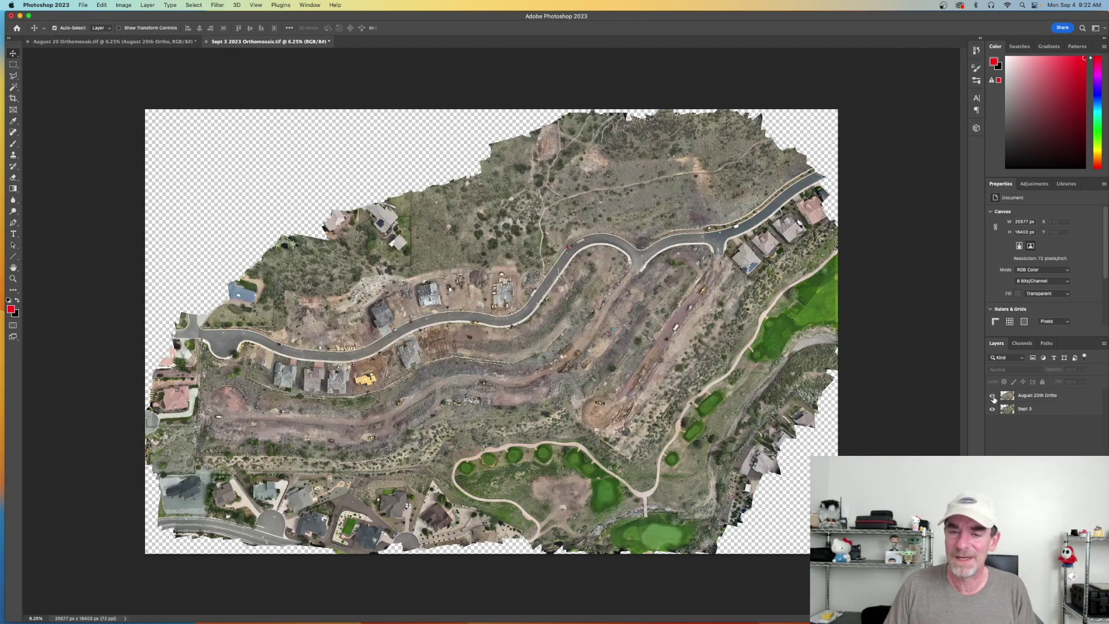
{"action": "left_click", "coordinate": [993, 396]}
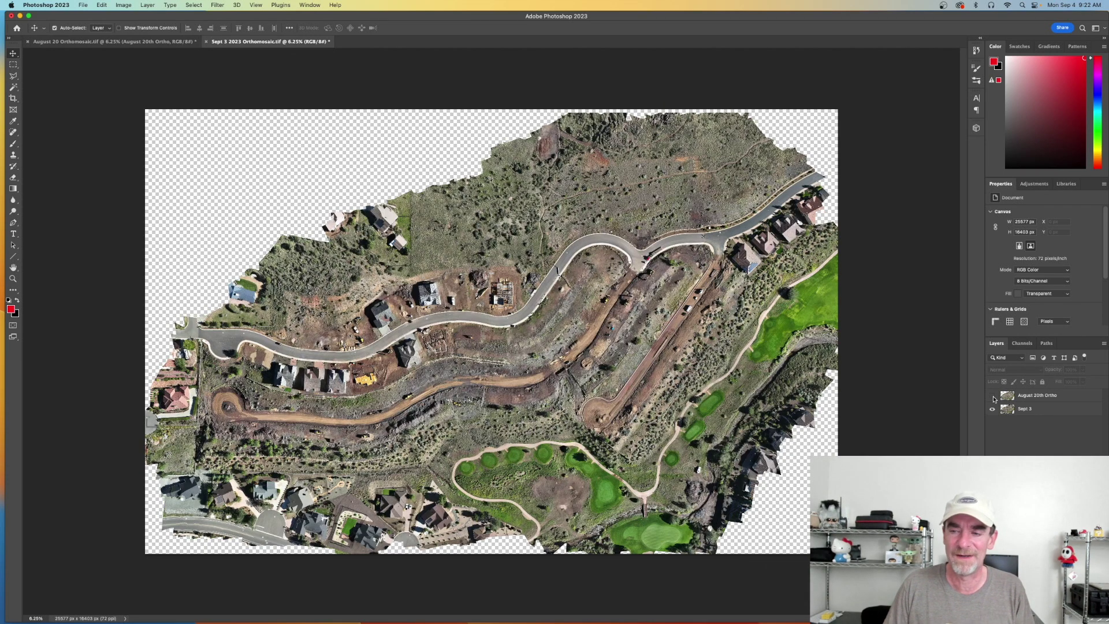
{"action": "left_click", "coordinate": [993, 396]}
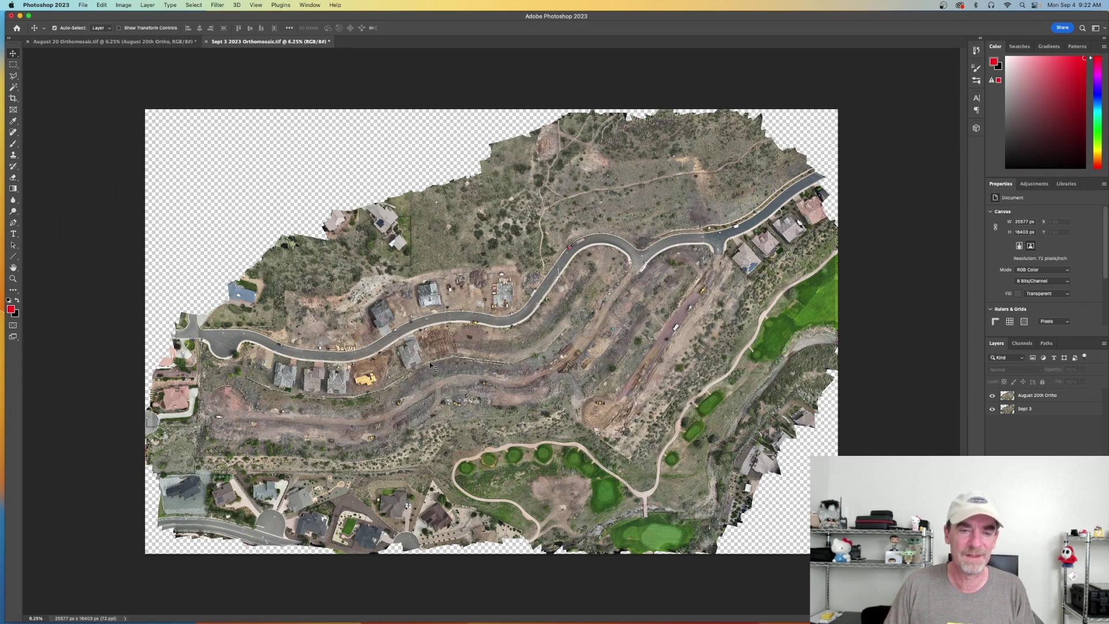
Zoom in on the construction area and toggle the August 20 layer to compare it with Sept 3
{"action": "key", "text": "super+equal"}
{"action": "key", "text": "super+equal"}
{"action": "key", "text": "super+equal"}
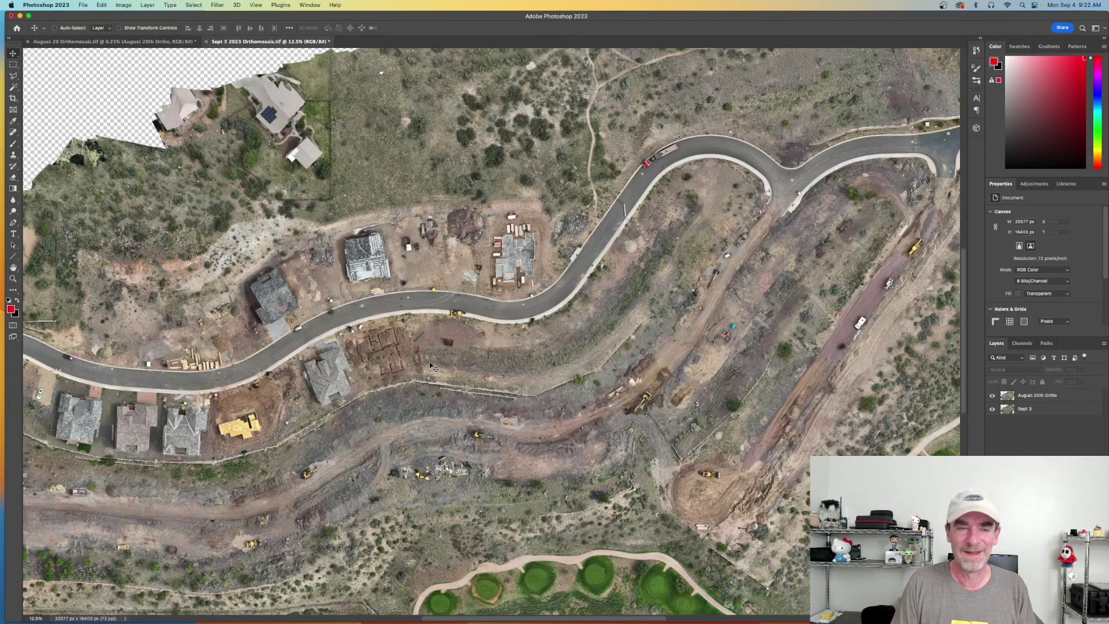
{"action": "key", "text": "super+equal"}
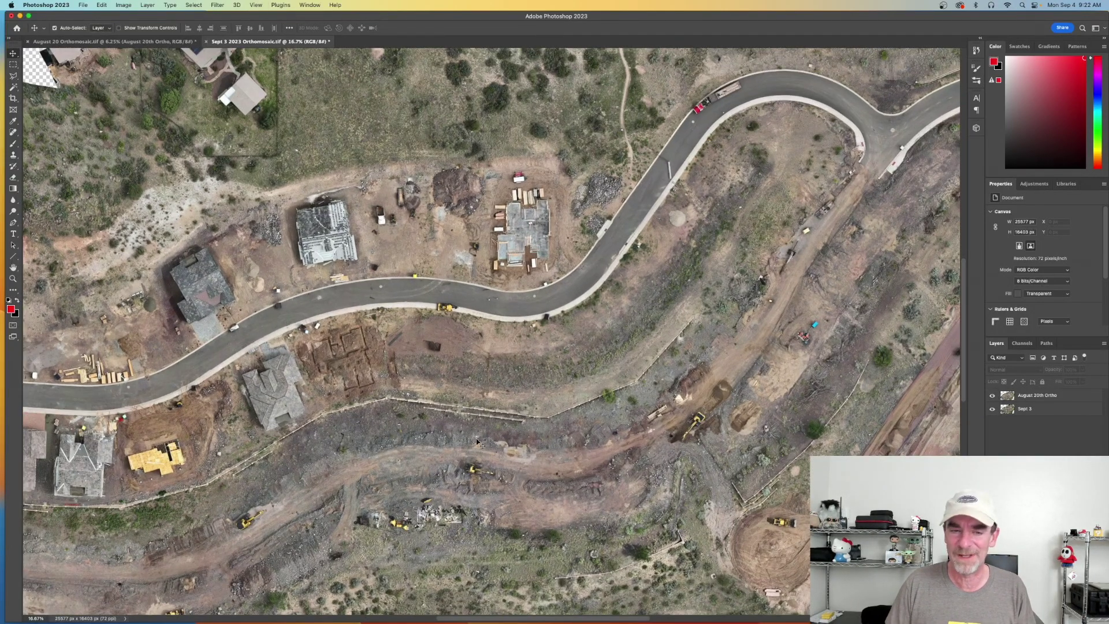
{"action": "scroll", "coordinate": [501, 407], "scroll_direction": "left", "scroll_amount": 10}
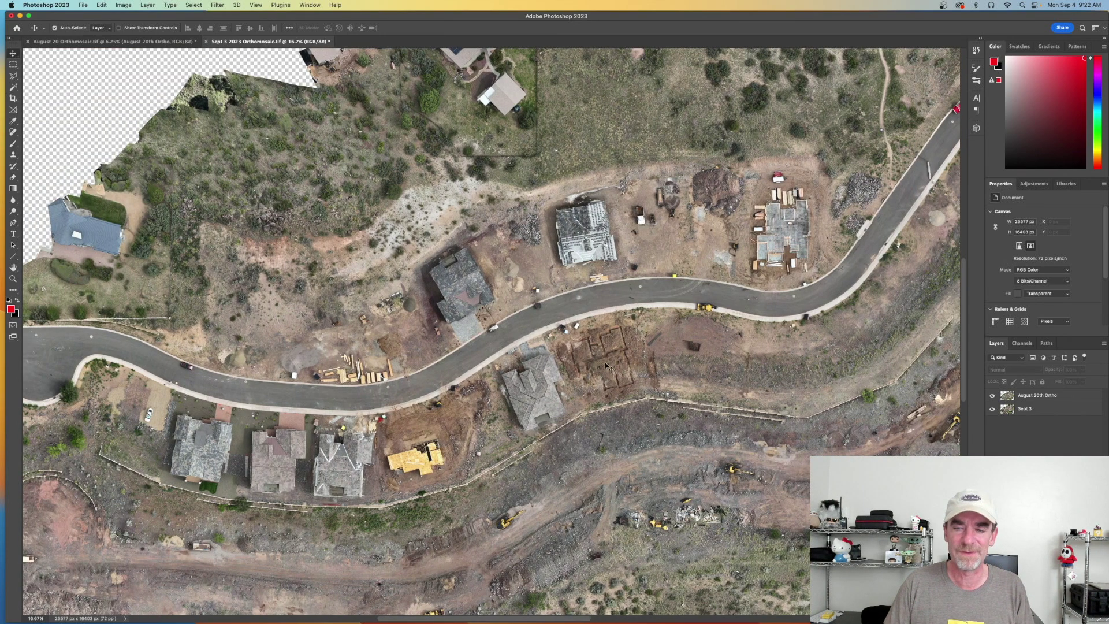
{"action": "left_click", "coordinate": [993, 397]}
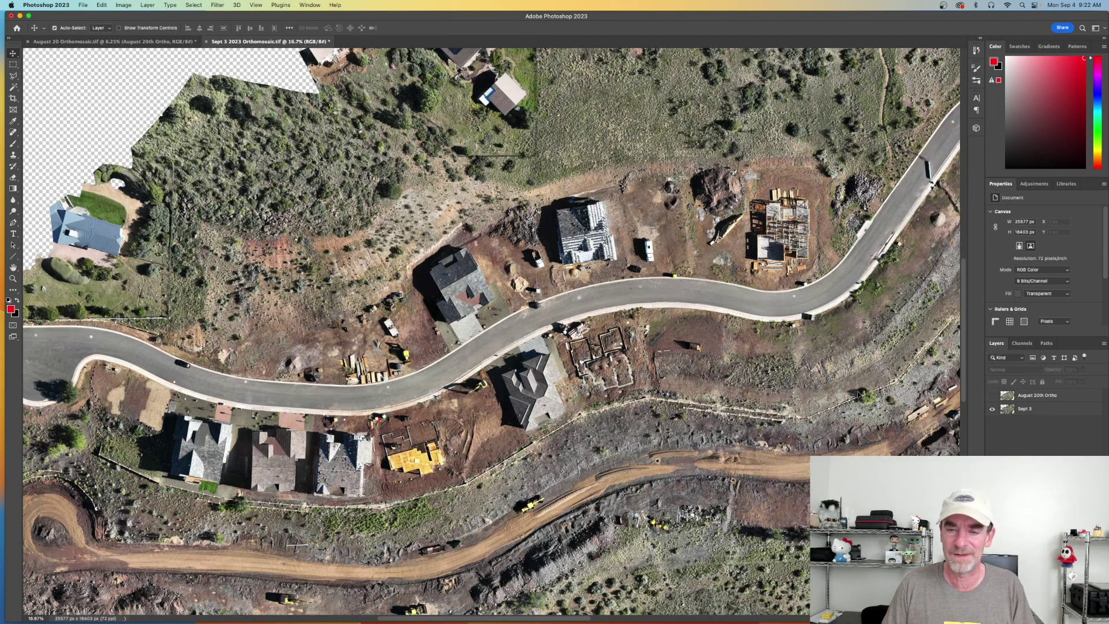
{"action": "left_click", "coordinate": [993, 396]}
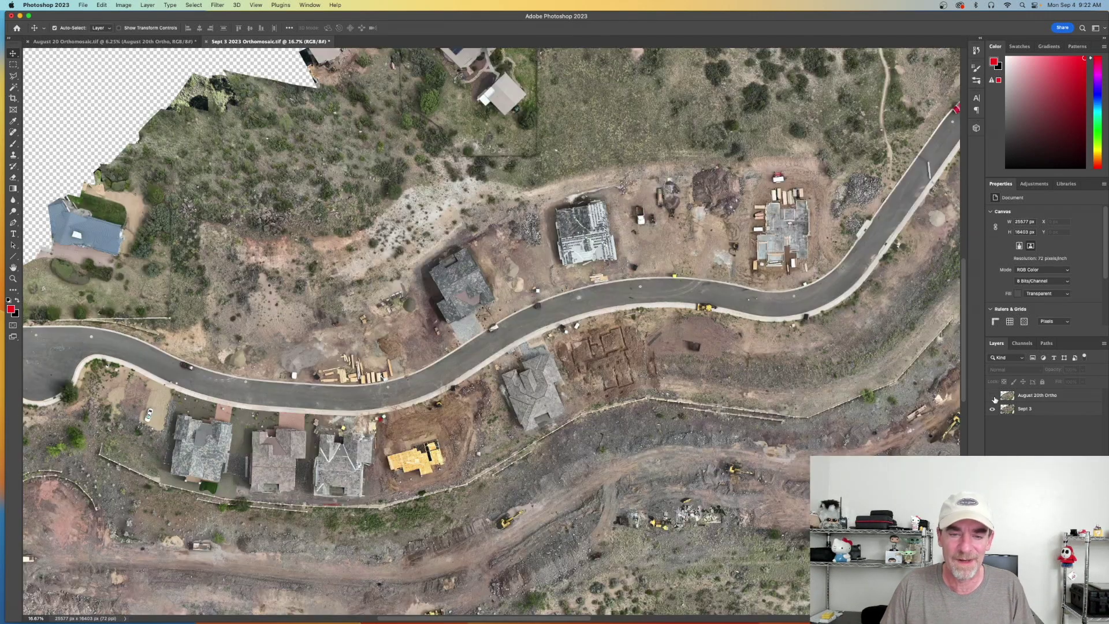
{"action": "left_click", "coordinate": [993, 397]}
{"action": "left_click", "coordinate": [993, 397]}
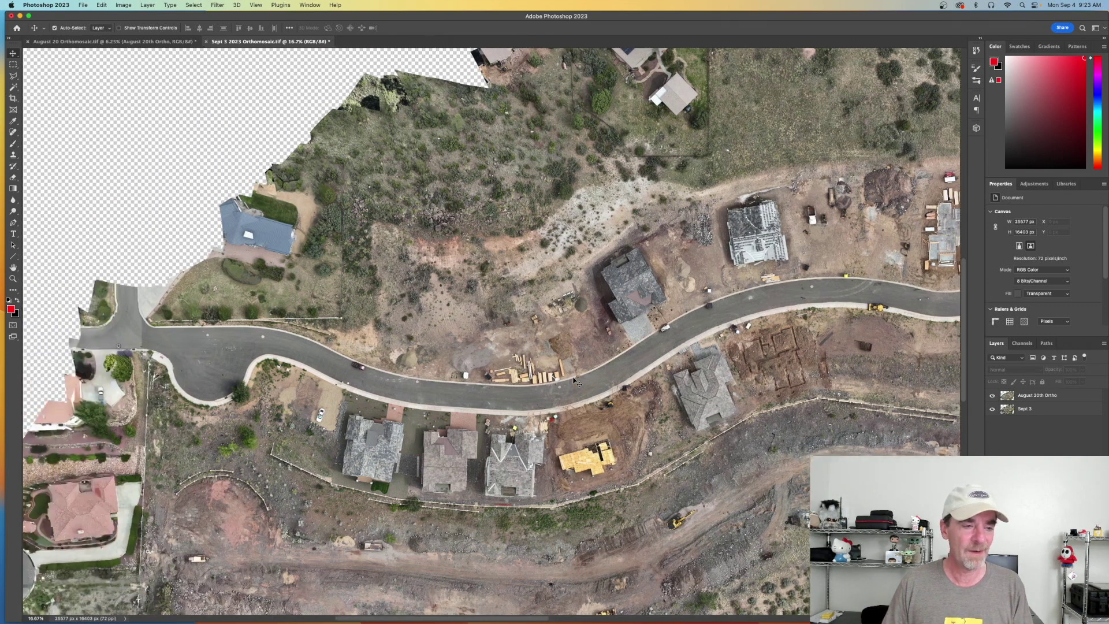
Pan over to the graded dirt road and hide, then reshow, the August 20 layer
{"action": "scroll", "coordinate": [578, 384], "scroll_direction": "left", "scroll_amount": 3}
{"action": "scroll", "coordinate": [579, 384], "scroll_direction": "down", "scroll_amount": 8}
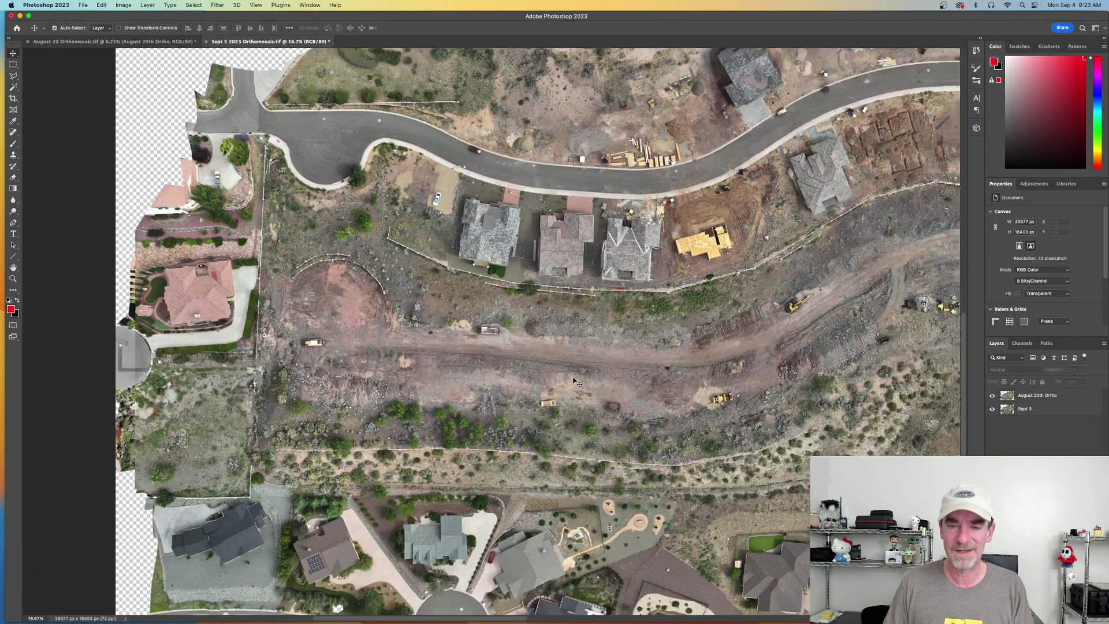
{"action": "scroll", "coordinate": [576, 382], "scroll_direction": "right", "scroll_amount": 2}
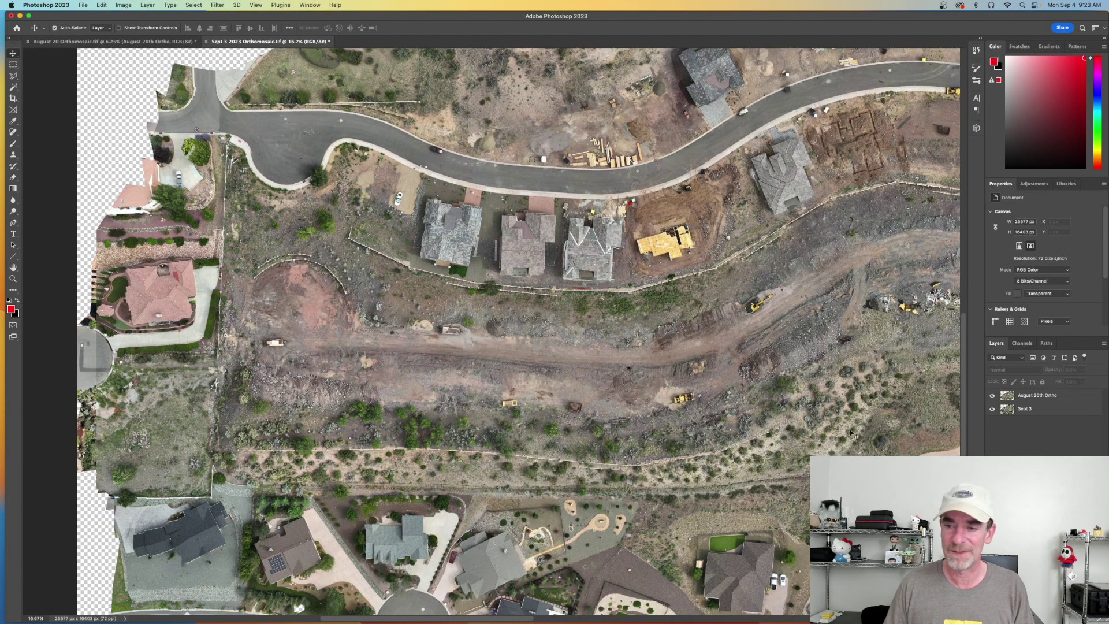
{"action": "left_click", "coordinate": [992, 396]}
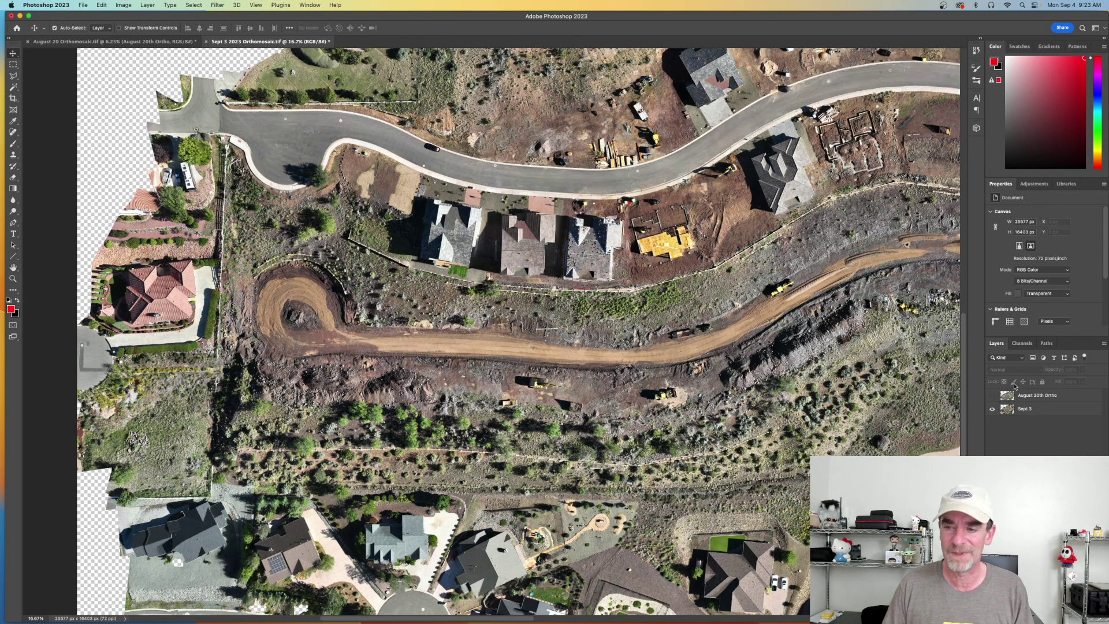
{"action": "left_click", "coordinate": [992, 397]}
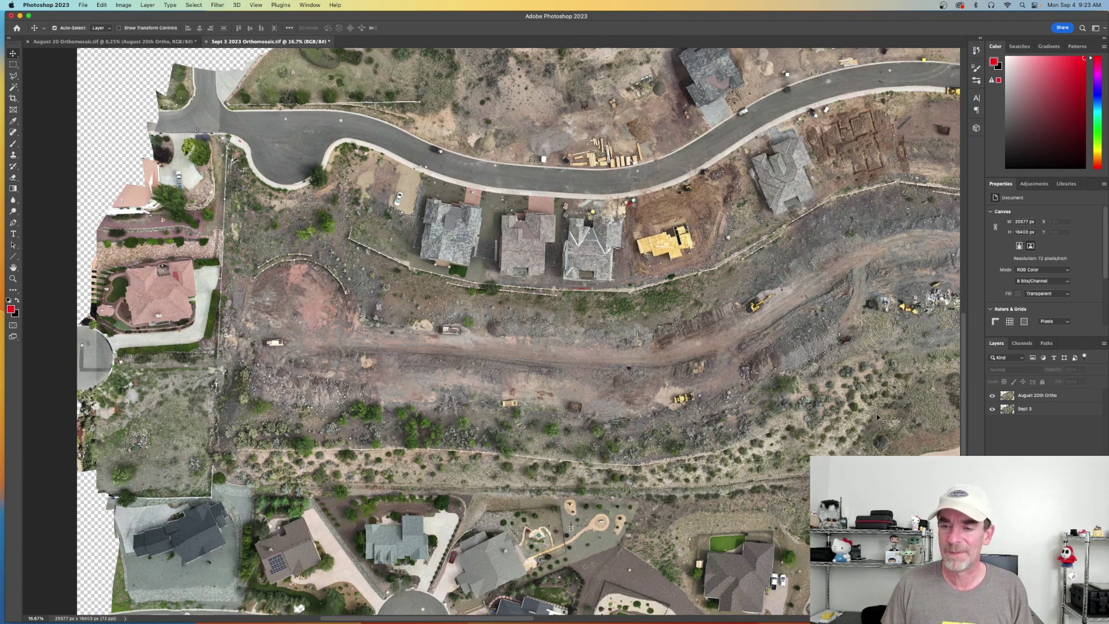
Move the August 20th Ortho layer down-left to match Sept 3, then toggle it to verify alignment
{"action": "left_click", "coordinate": [1063, 395]}
{"action": "scroll", "coordinate": [726, 341], "scroll_direction": "right", "scroll_amount": 6}
{"action": "left_click_drag", "start_coordinate": [726, 341], "coordinate": [655, 381]}
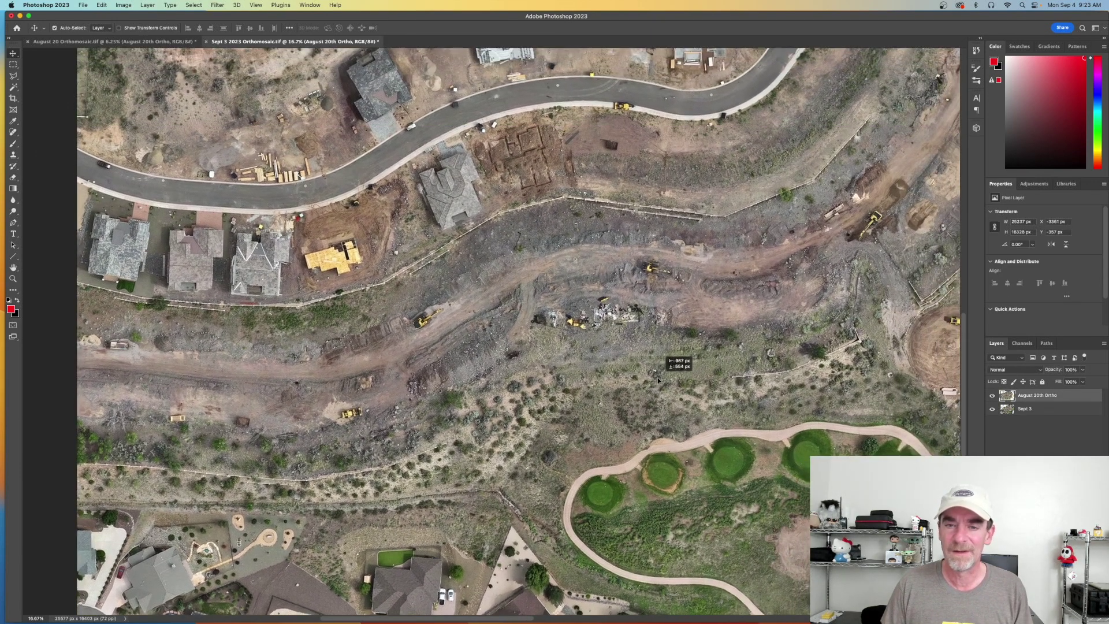
{"action": "left_click", "coordinate": [993, 397]}
{"action": "scroll", "coordinate": [870, 349], "scroll_direction": "right", "scroll_amount": 4}
{"action": "left_click", "coordinate": [1029, 408]}
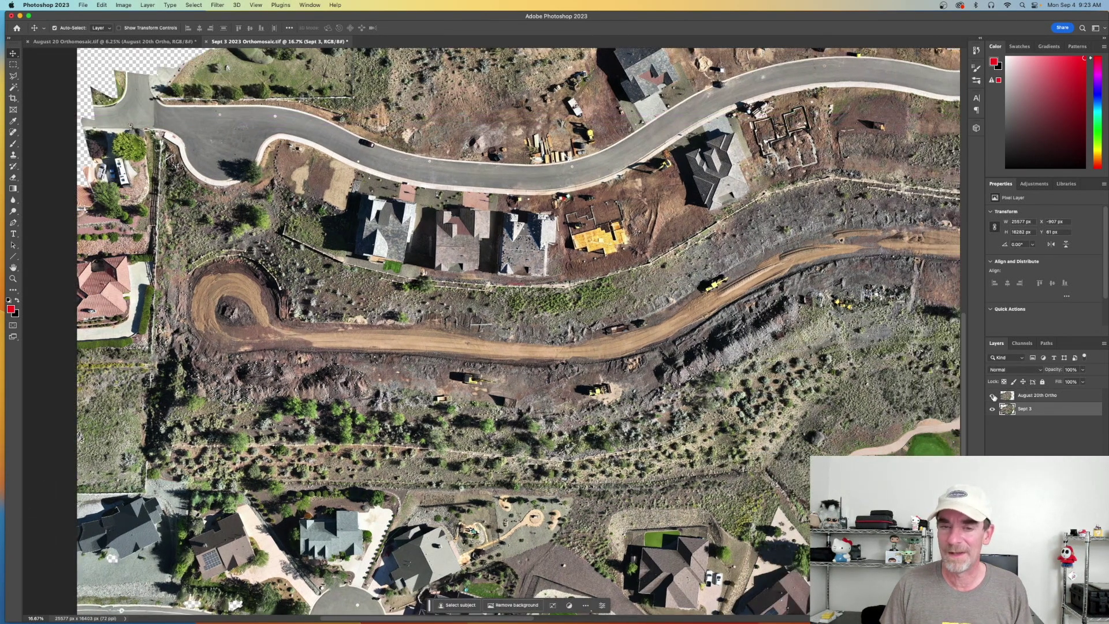
{"action": "left_click", "coordinate": [993, 396]}
{"action": "left_click", "coordinate": [994, 396]}
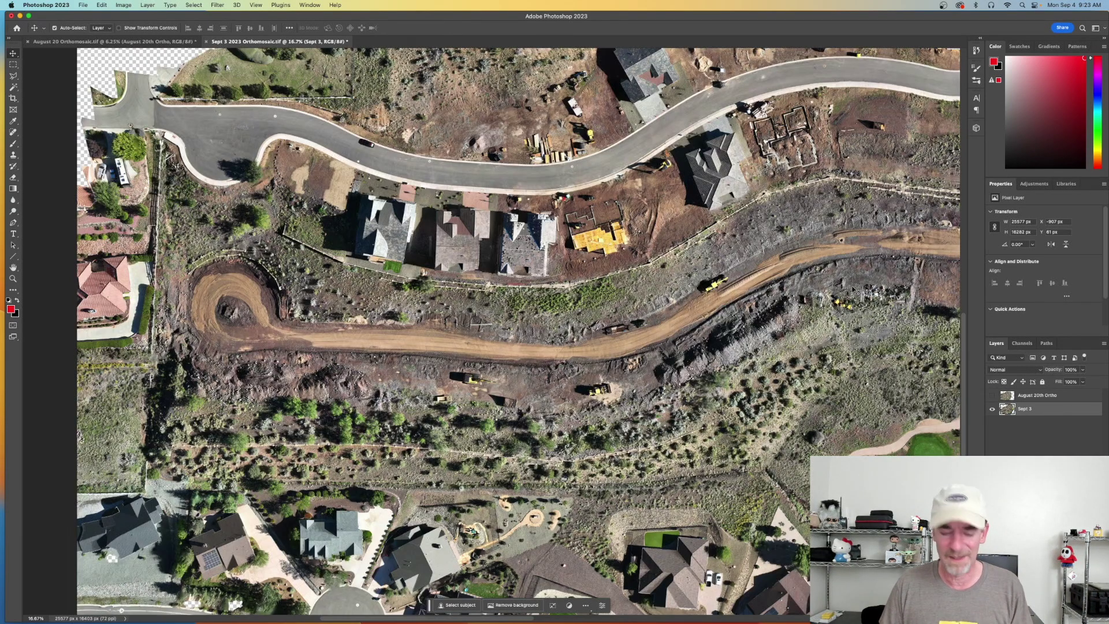
{"action": "left_click", "coordinate": [993, 396]}
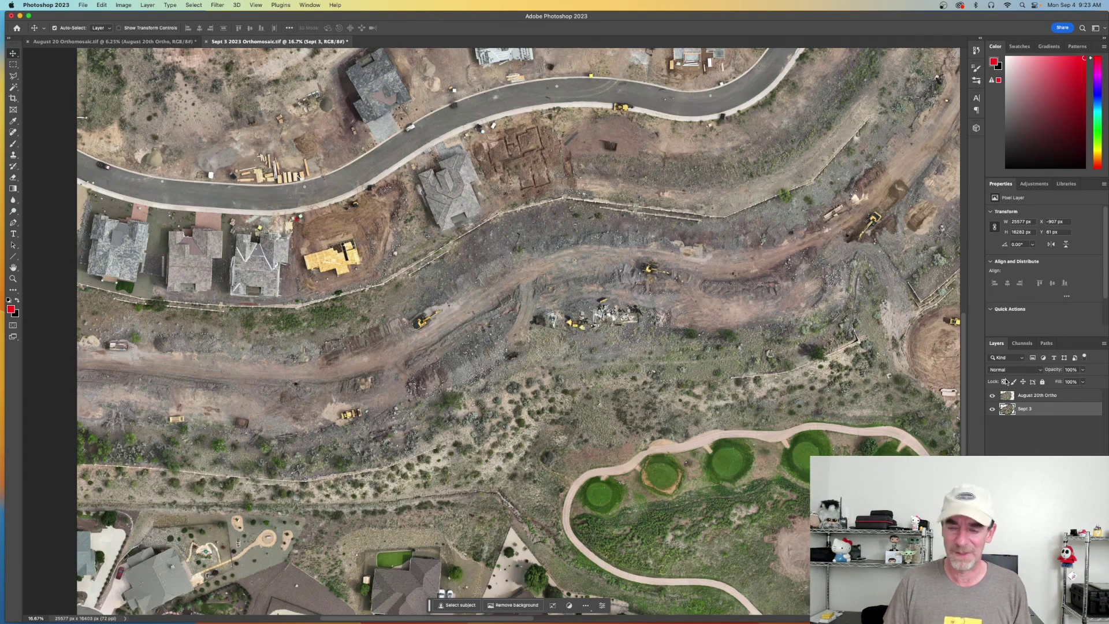
Zoom out to the whole orthomosaic and shift the August 20 layer about 144 px right
{"action": "key", "text": "super+minus"}
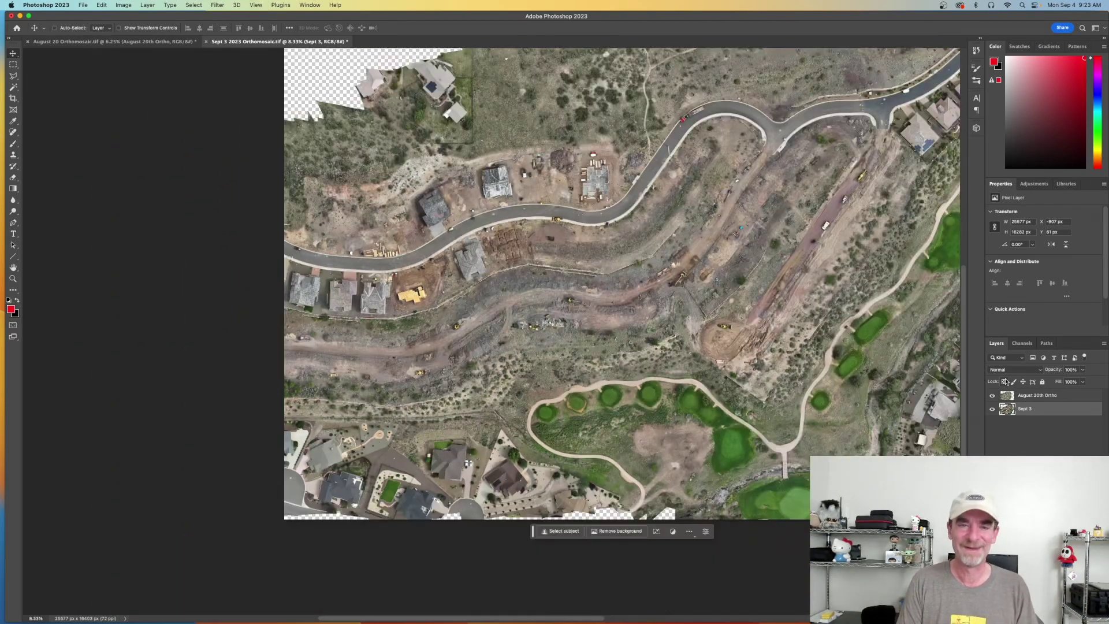
{"action": "key", "text": "super+minus"}
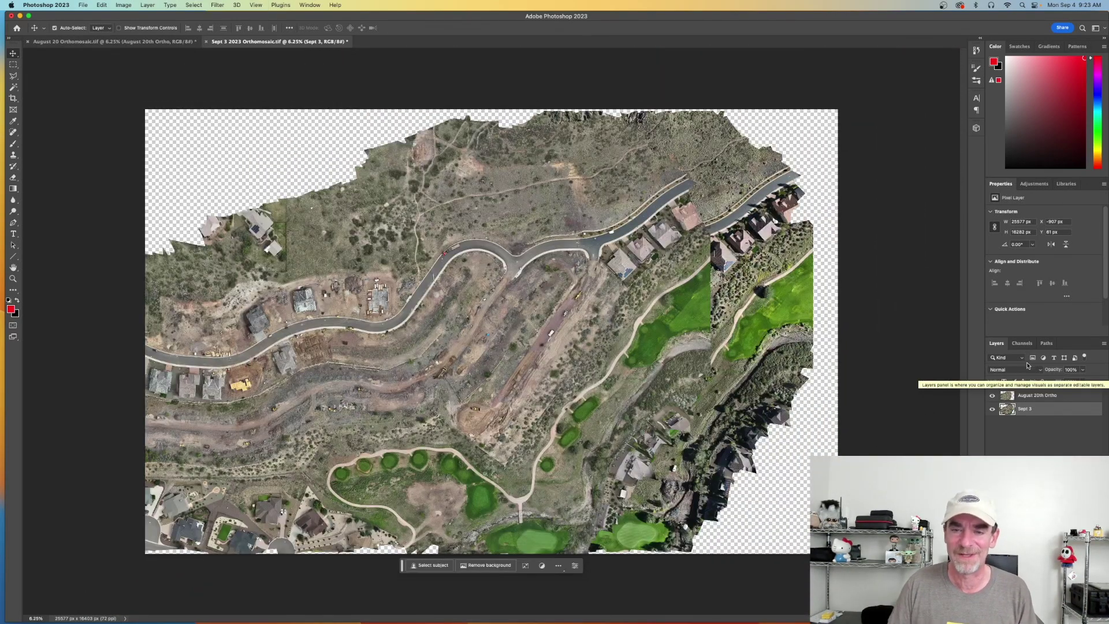
{"action": "left_click_drag", "start_coordinate": [582, 226], "coordinate": [706, 232]}
Select both layers and re-run Auto-Align Layers with Auto projection
{"action": "left_click", "coordinate": [1029, 410], "text": "shift"}
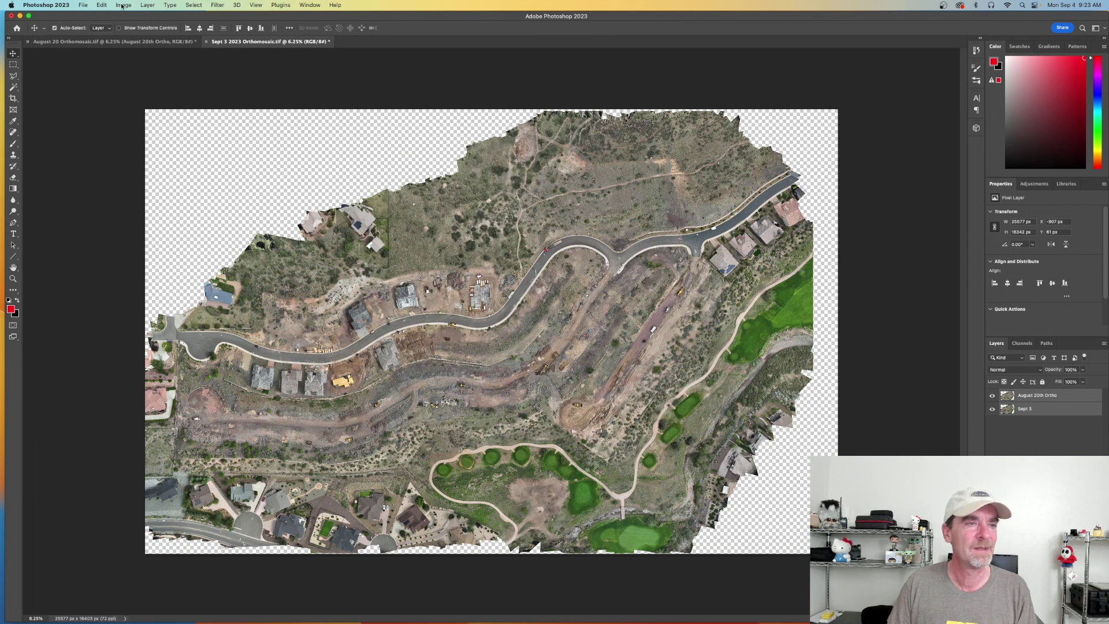
{"action": "left_click", "coordinate": [103, 5]}
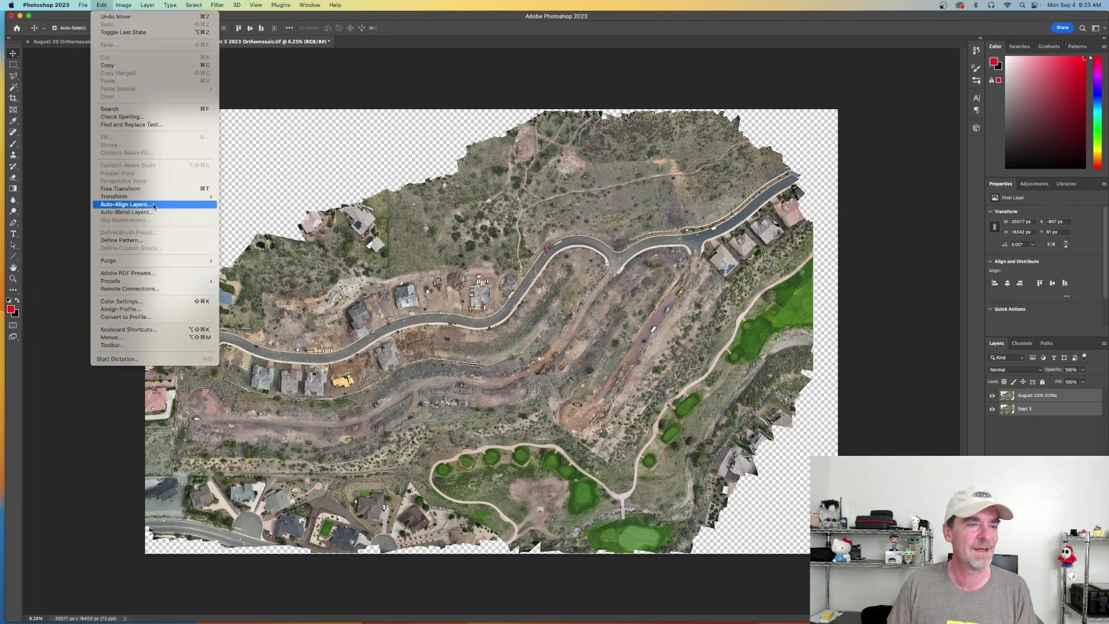
{"action": "left_click", "coordinate": [124, 204]}
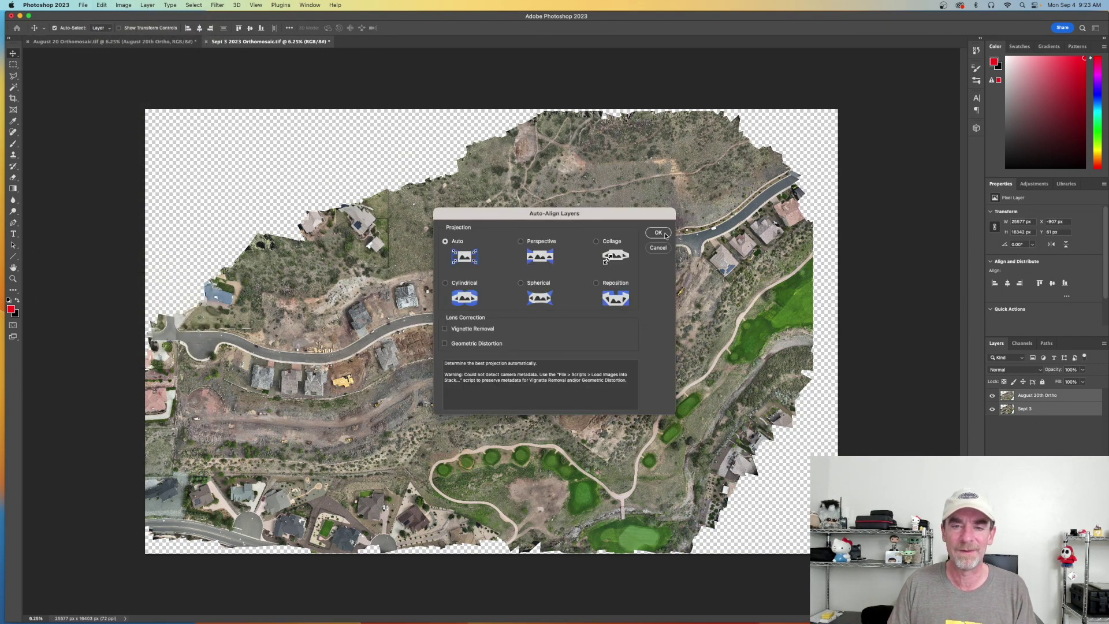
{"action": "left_click", "coordinate": [666, 235]}
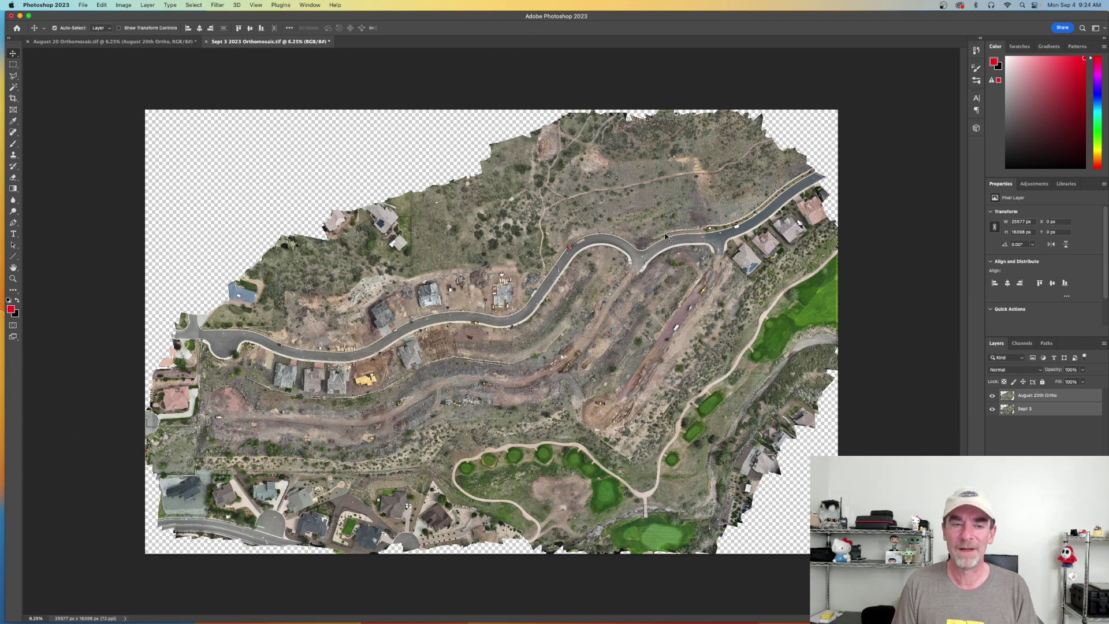
{"action": "left_click", "coordinate": [1040, 428]}
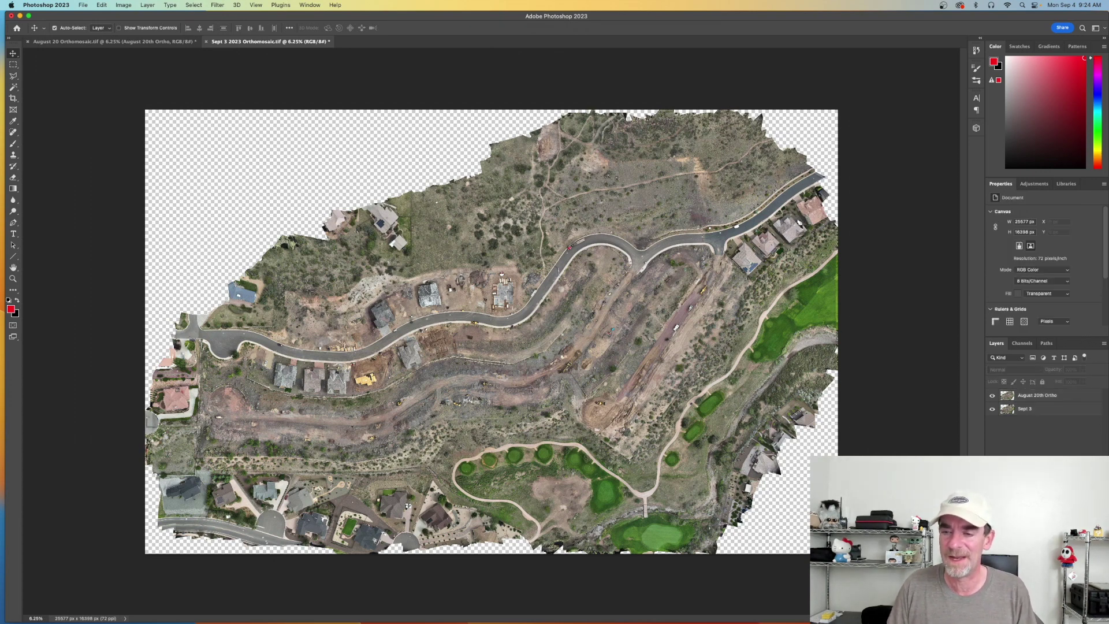
{"action": "left_click", "coordinate": [994, 396]}
{"action": "left_click", "coordinate": [994, 397]}
{"action": "left_click", "coordinate": [994, 397]}
{"action": "left_click", "coordinate": [994, 396]}
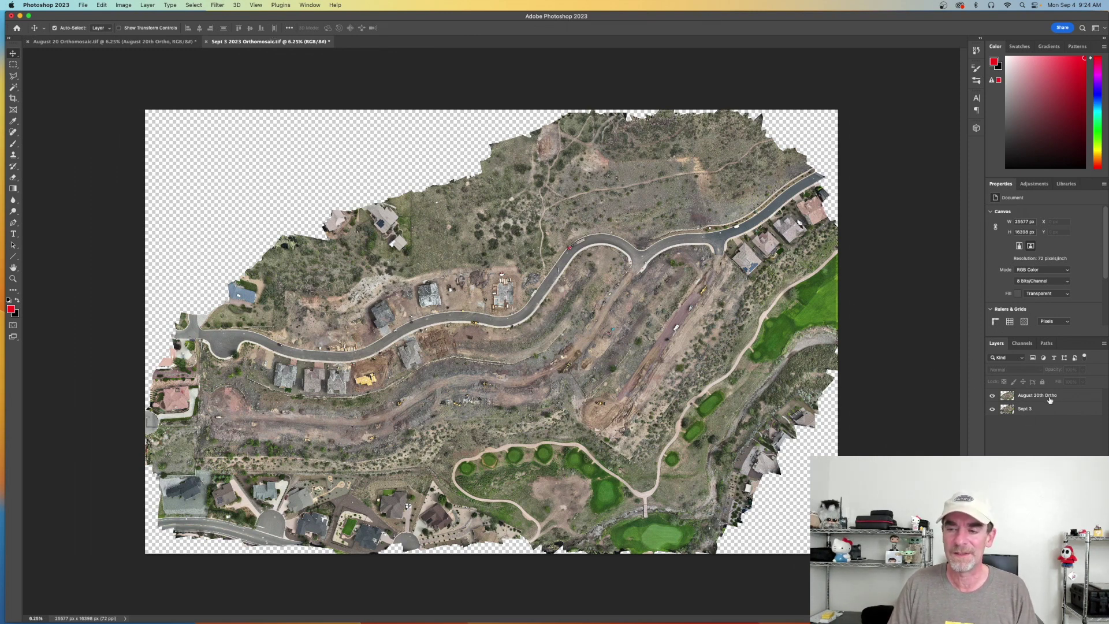
{"action": "left_click", "coordinate": [992, 396]}
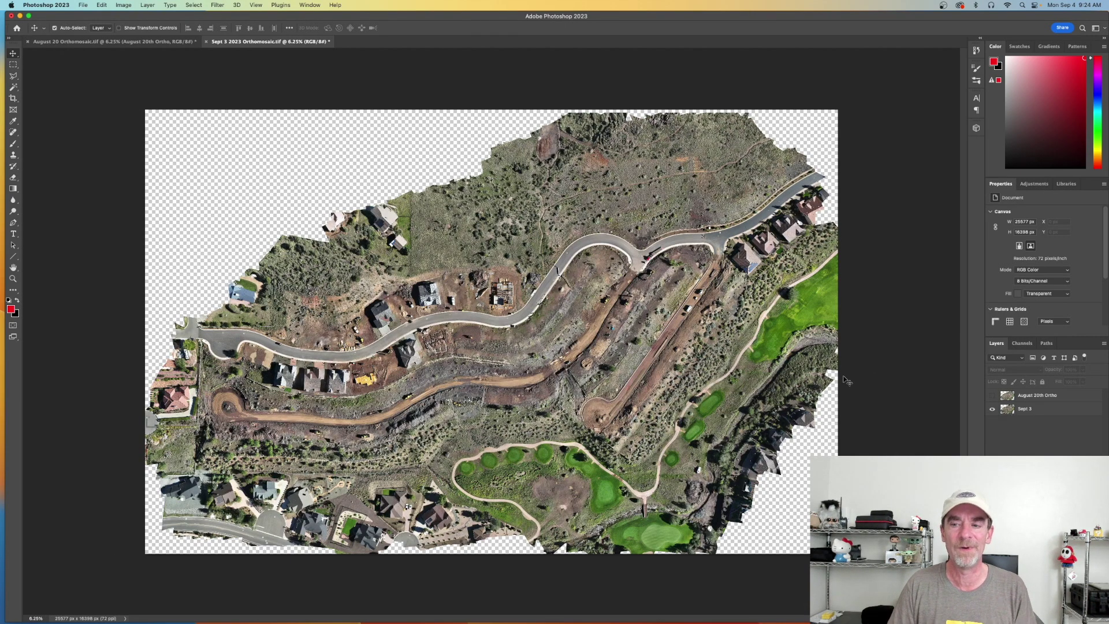
{"action": "left_click", "coordinate": [992, 397]}
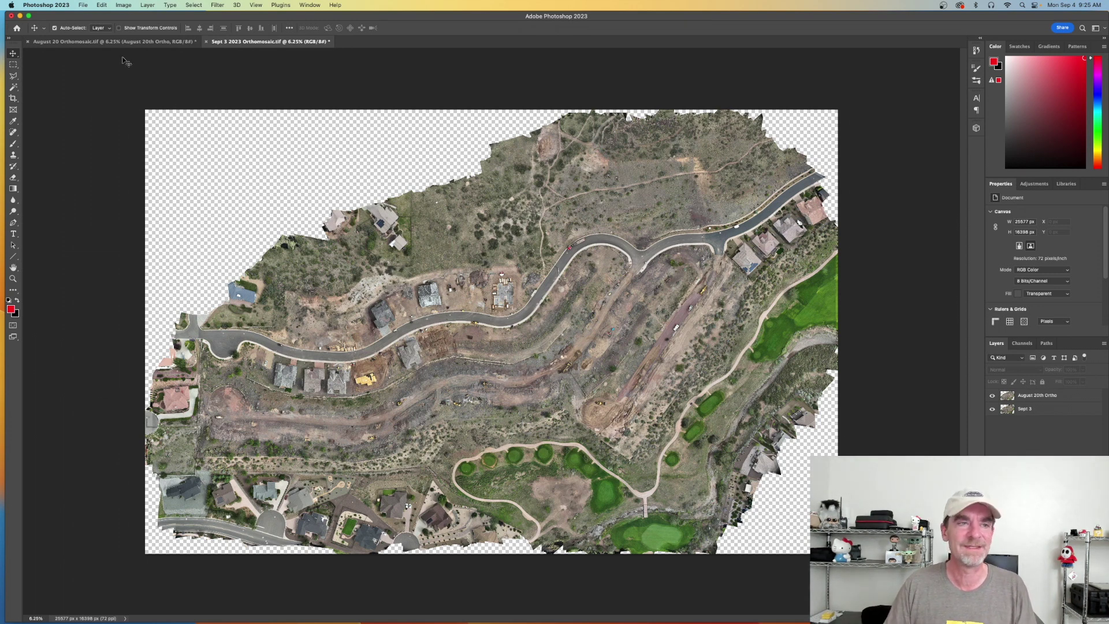
{"action": "left_click", "coordinate": [122, 5]}
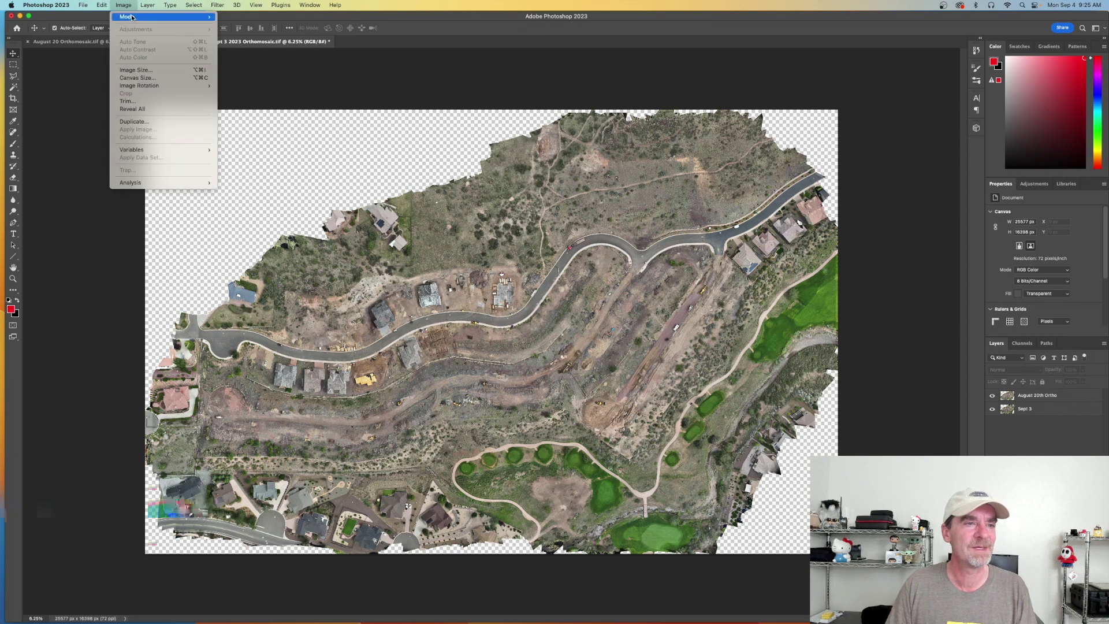
{"action": "left_click", "coordinate": [173, 71]}
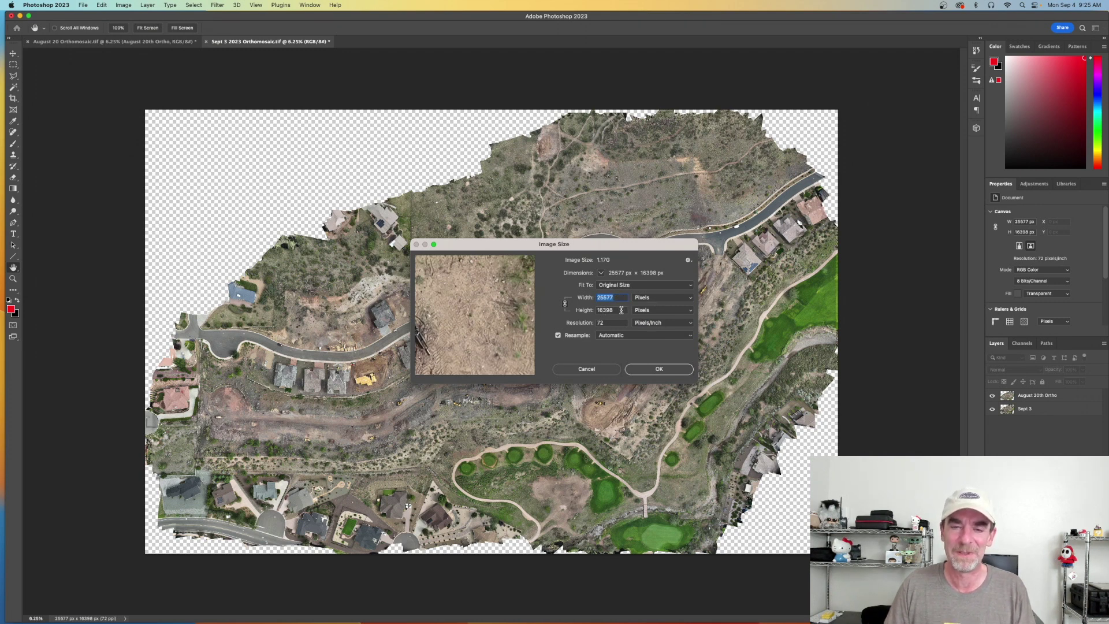
{"action": "left_click", "coordinate": [688, 298]}
{"action": "left_click", "coordinate": [672, 308]}
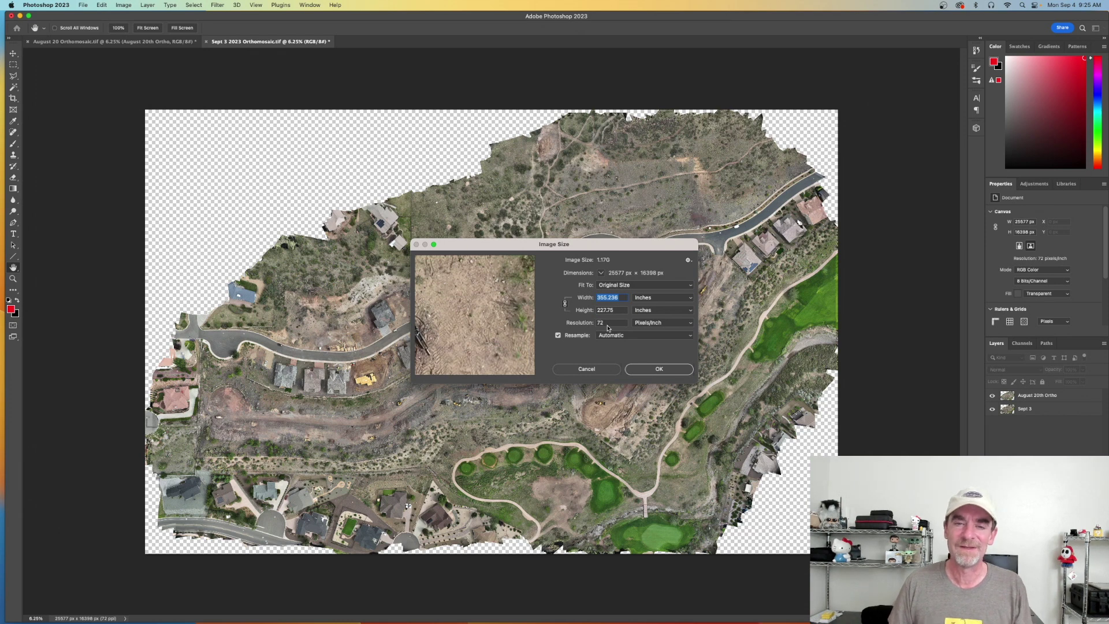
{"action": "left_click", "coordinate": [603, 370]}
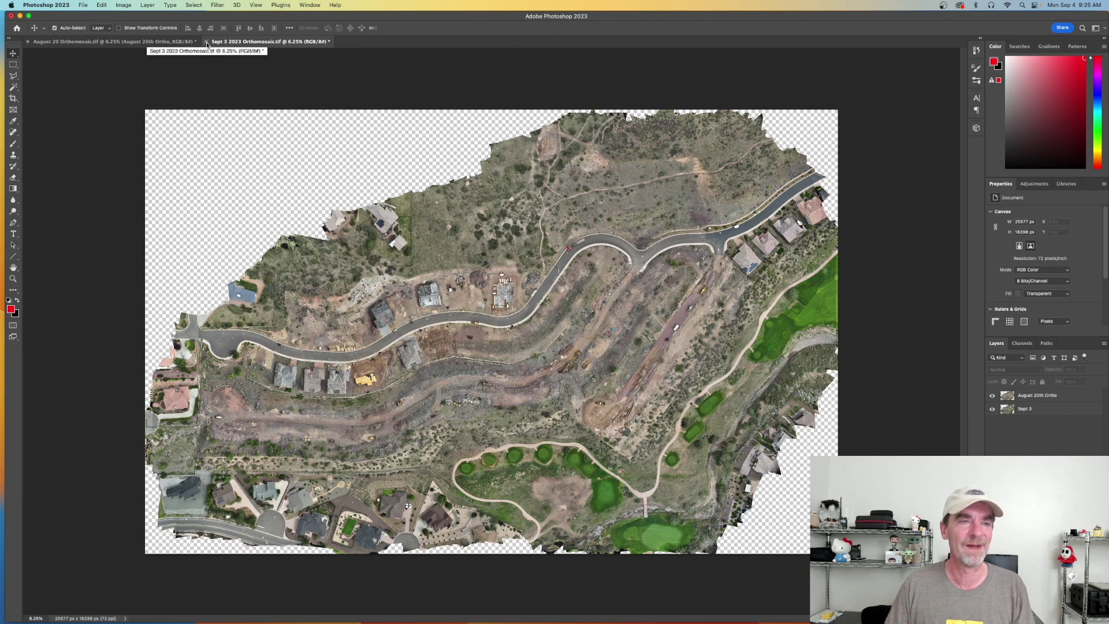
Quit Photoshop, choosing Don't Save for both the Sept 3 and August 20 documents
{"action": "left_click", "coordinate": [47, 4]}
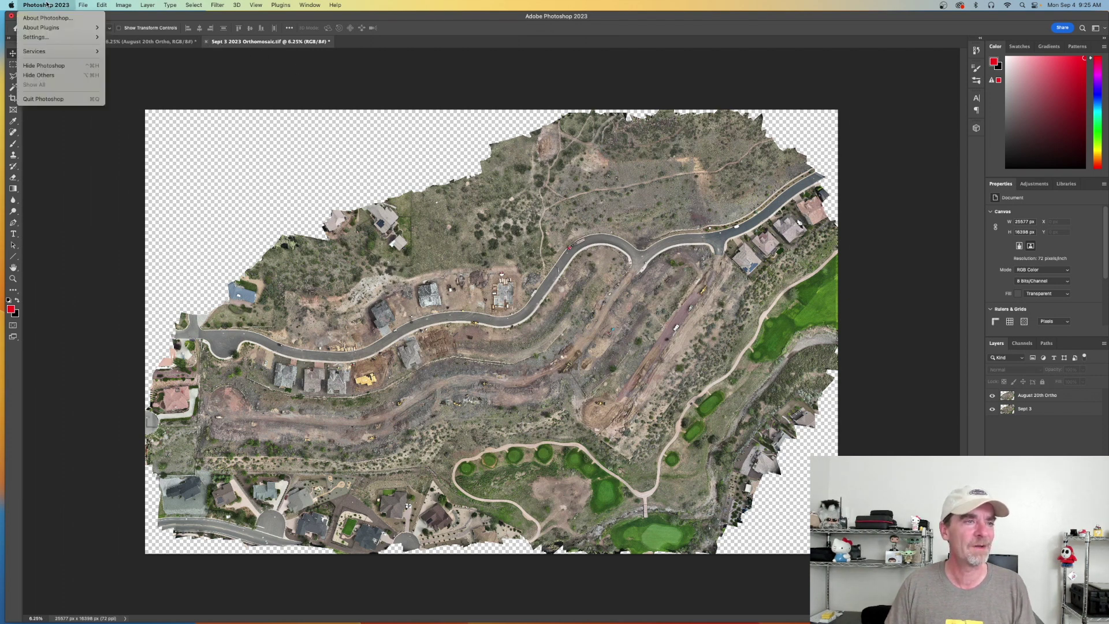
{"action": "left_click", "coordinate": [77, 100]}
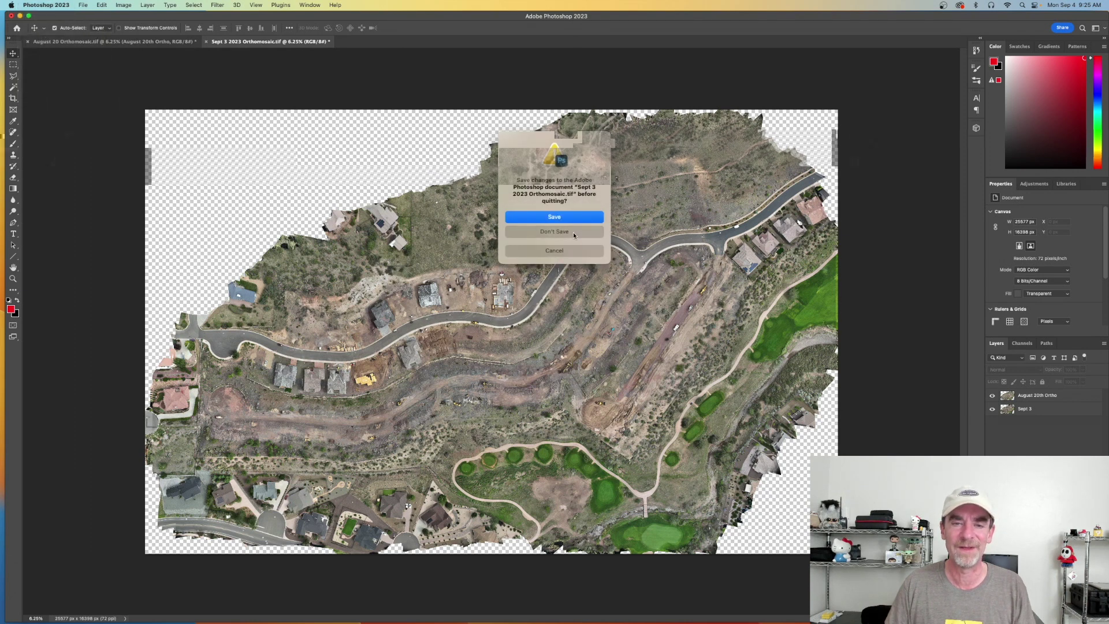
{"action": "left_click", "coordinate": [573, 232]}
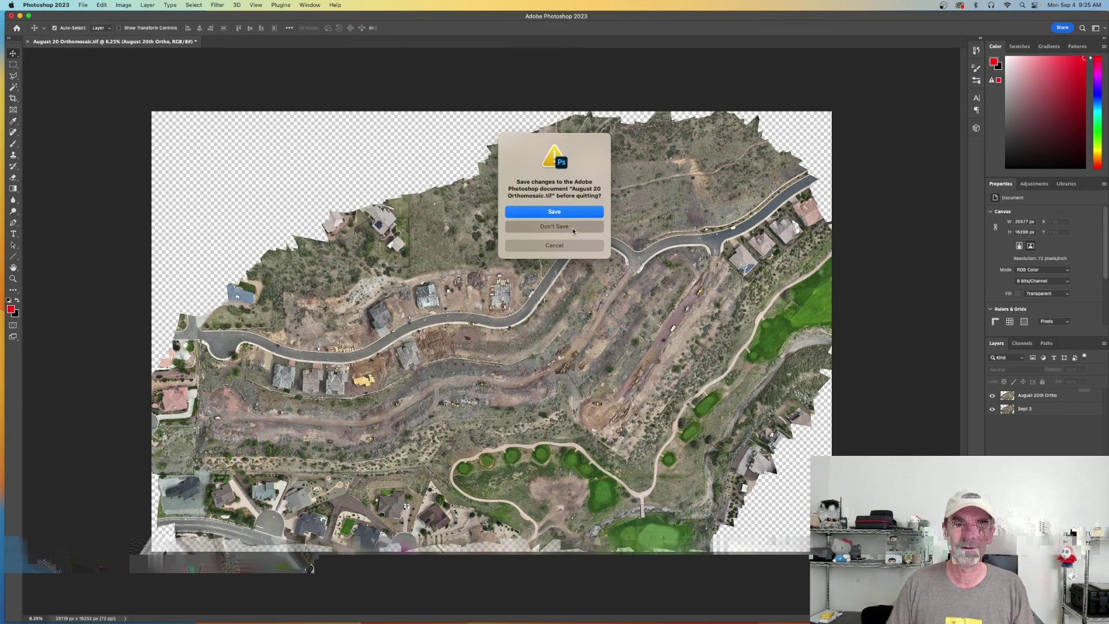
{"action": "left_click", "coordinate": [554, 226]}
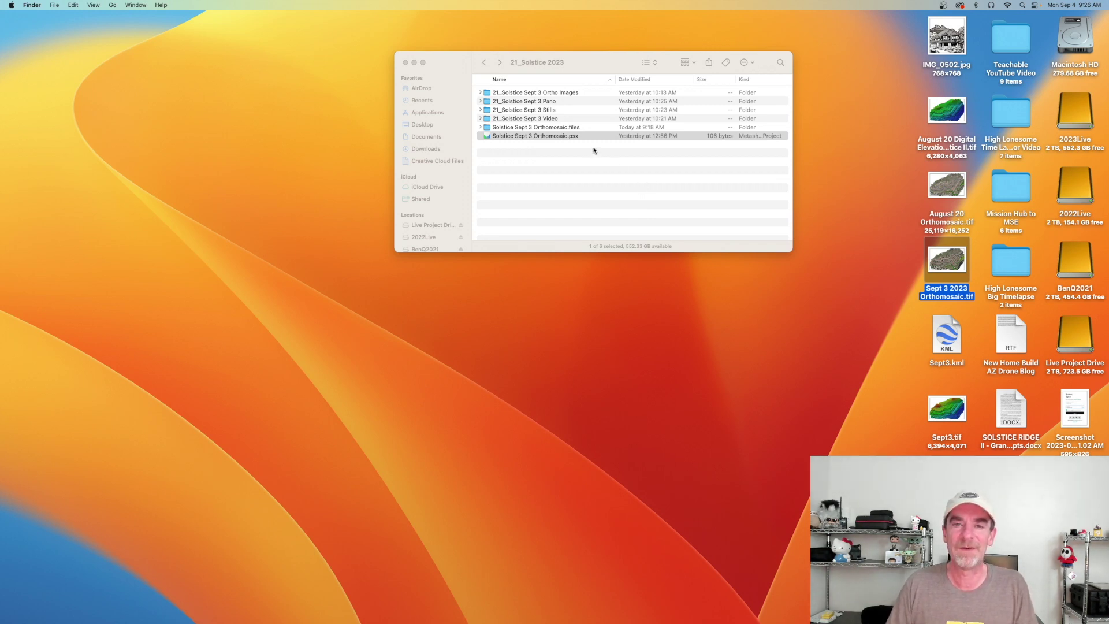
Open the 21_Solstice Sept 3 Video folder, look inside the 98FT flight folder, then go back
{"action": "double_click", "coordinate": [586, 120]}
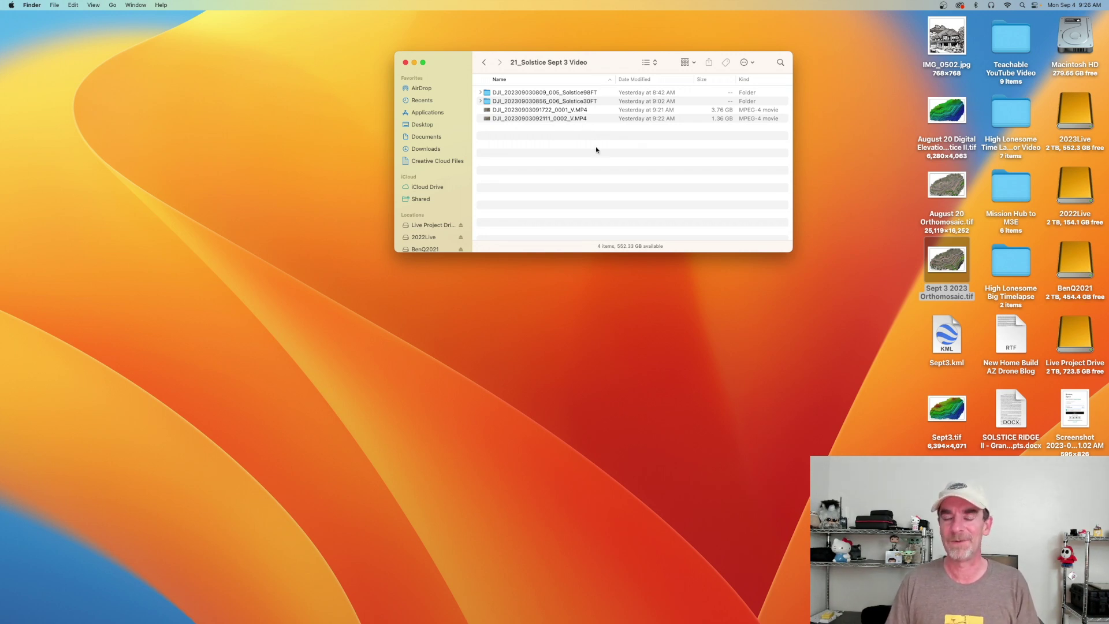
{"action": "double_click", "coordinate": [580, 93]}
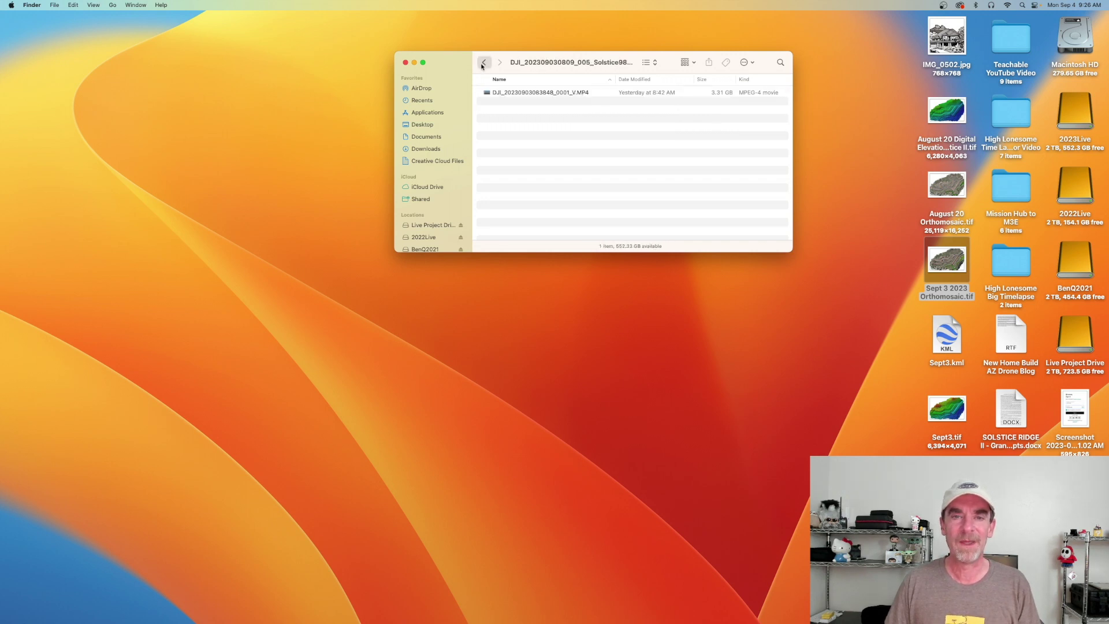
{"action": "left_click", "coordinate": [484, 62]}
{"action": "left_click", "coordinate": [564, 94]}
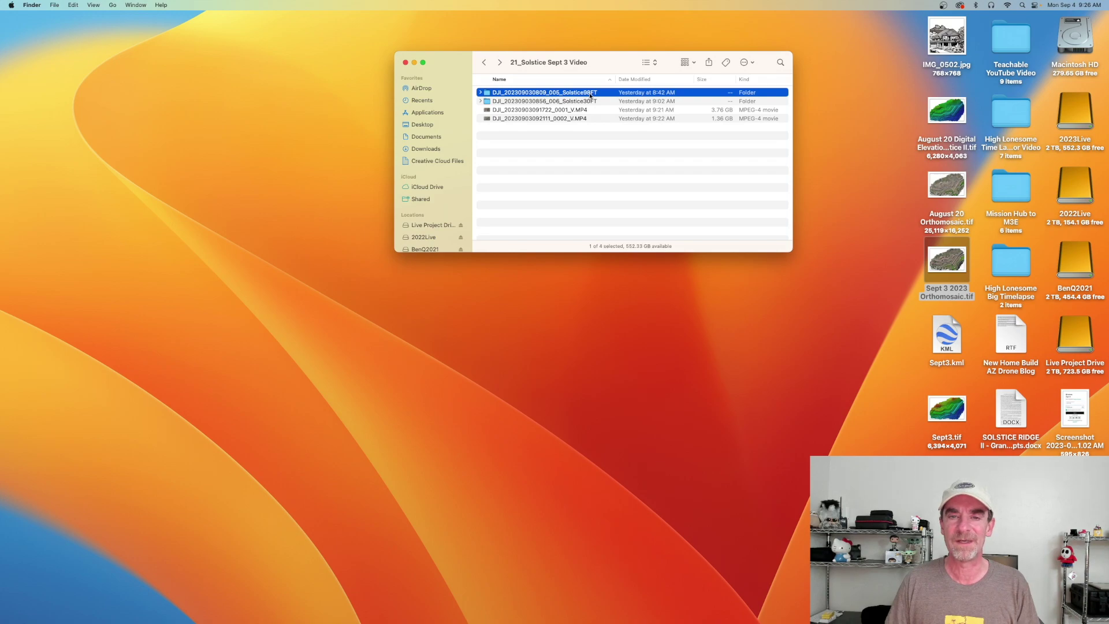
{"action": "double_click", "coordinate": [587, 95]}
{"action": "double_click", "coordinate": [588, 94]}
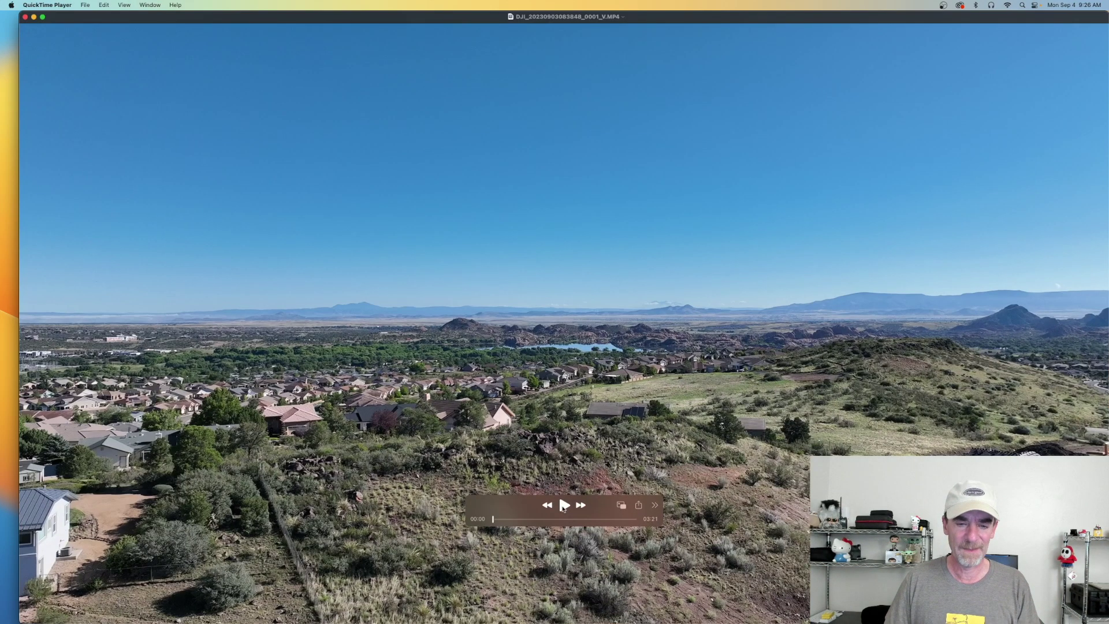
{"action": "left_click", "coordinate": [565, 506]}
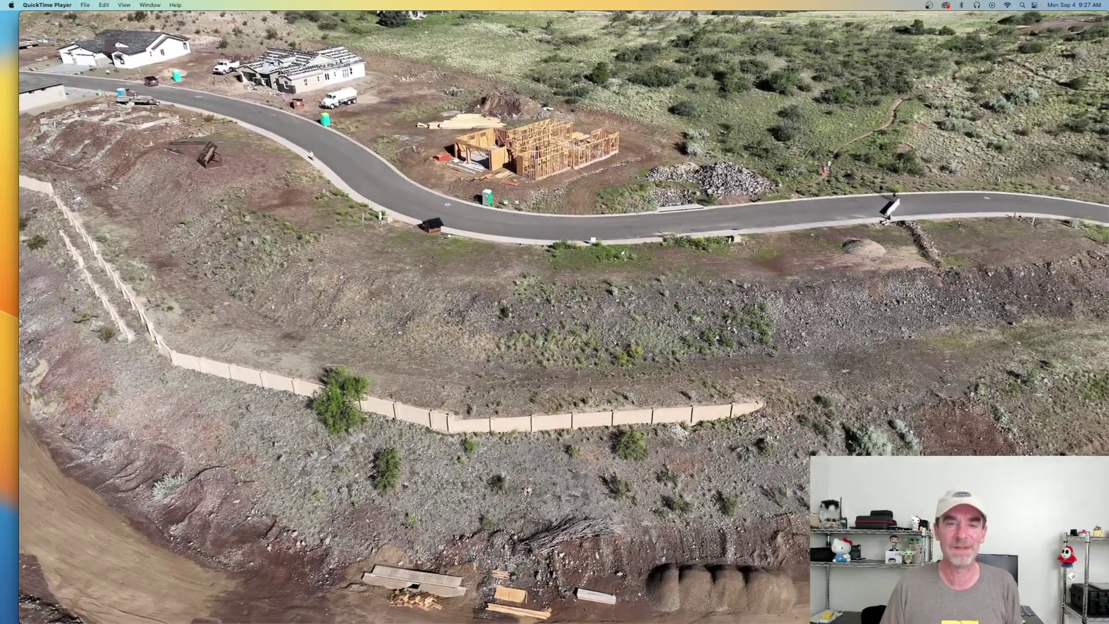
{"action": "mouse_move", "coordinate": [762, 488]}
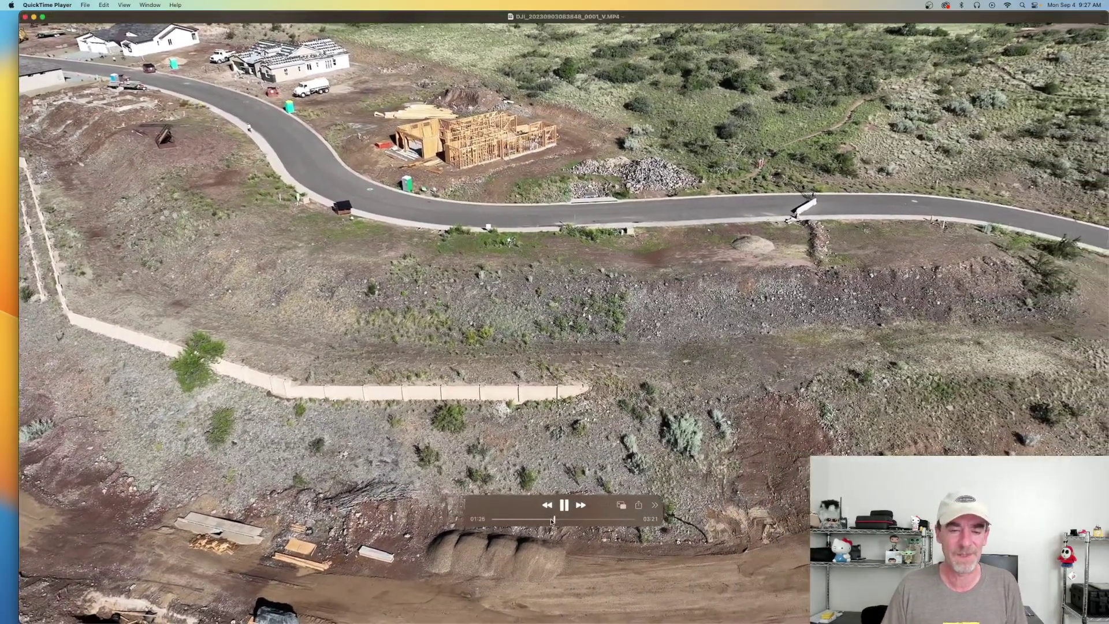
{"action": "left_click_drag", "start_coordinate": [552, 520], "coordinate": [636, 520]}
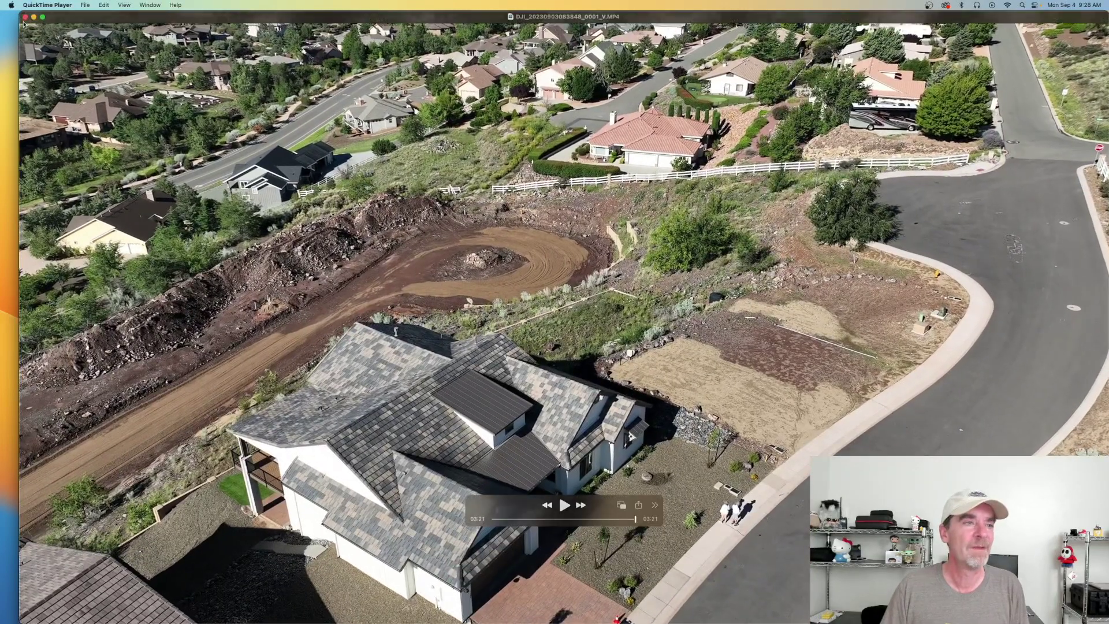
{"action": "left_click", "coordinate": [25, 17]}
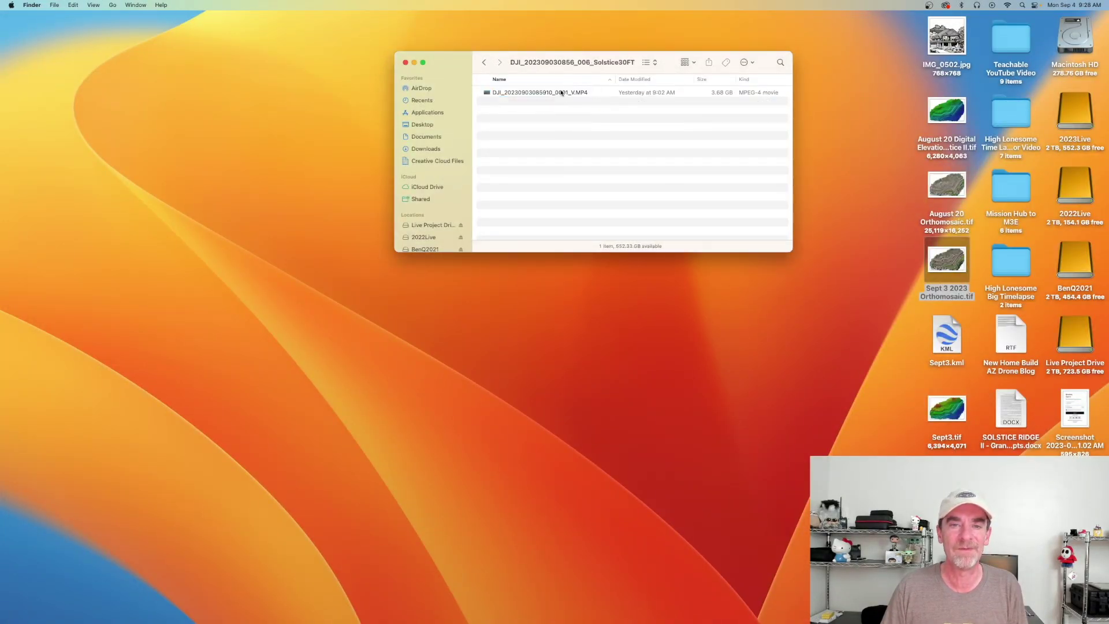
{"action": "double_click", "coordinate": [563, 94]}
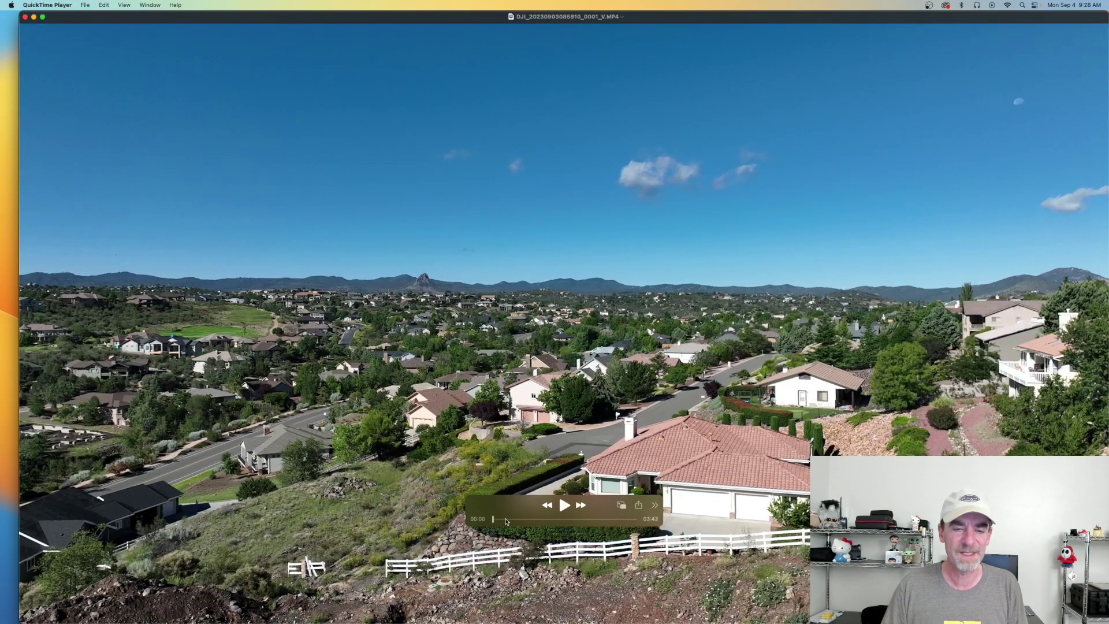
{"action": "left_click_drag", "start_coordinate": [502, 520], "coordinate": [494, 520]}
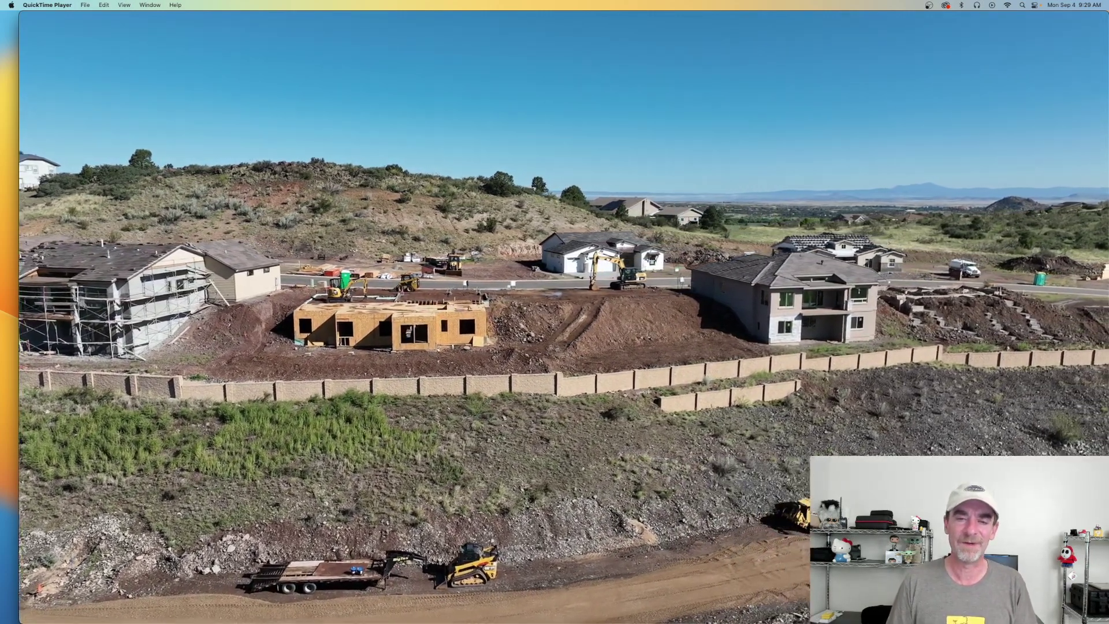
{"action": "mouse_move", "coordinate": [391, 346]}
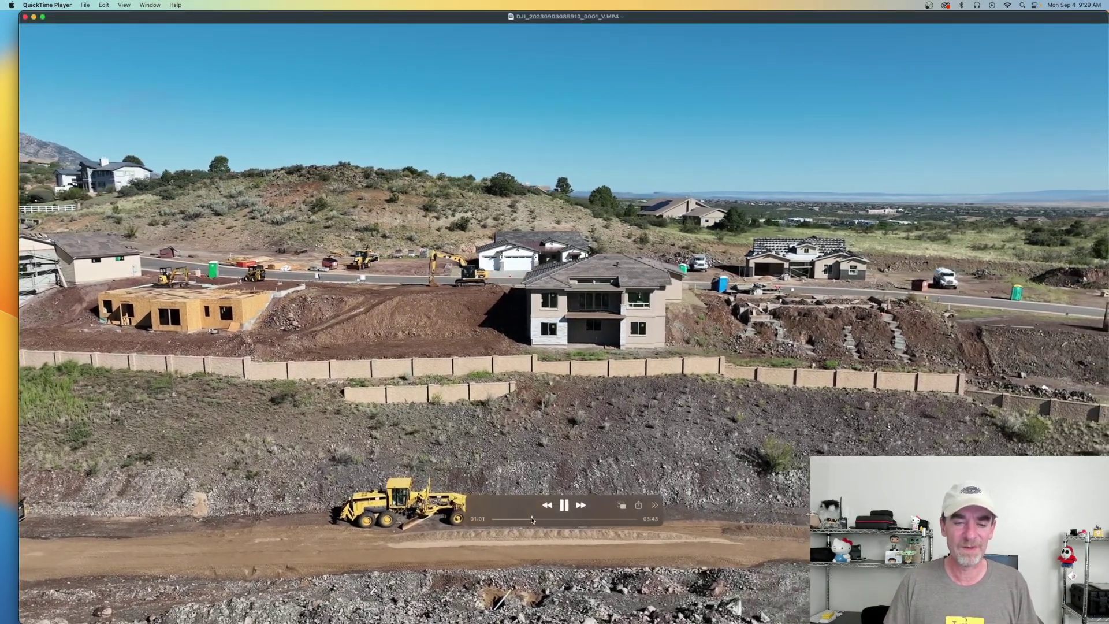
{"action": "left_click_drag", "start_coordinate": [532, 519], "coordinate": [631, 519]}
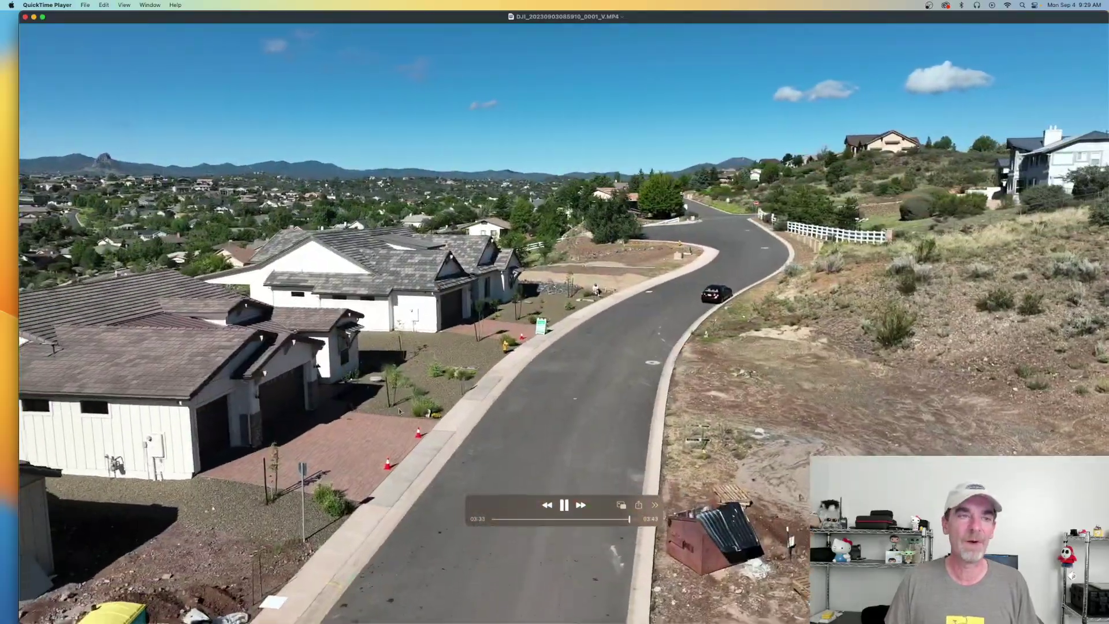
{"action": "left_click", "coordinate": [46, 5]}
{"action": "left_click", "coordinate": [69, 81]}
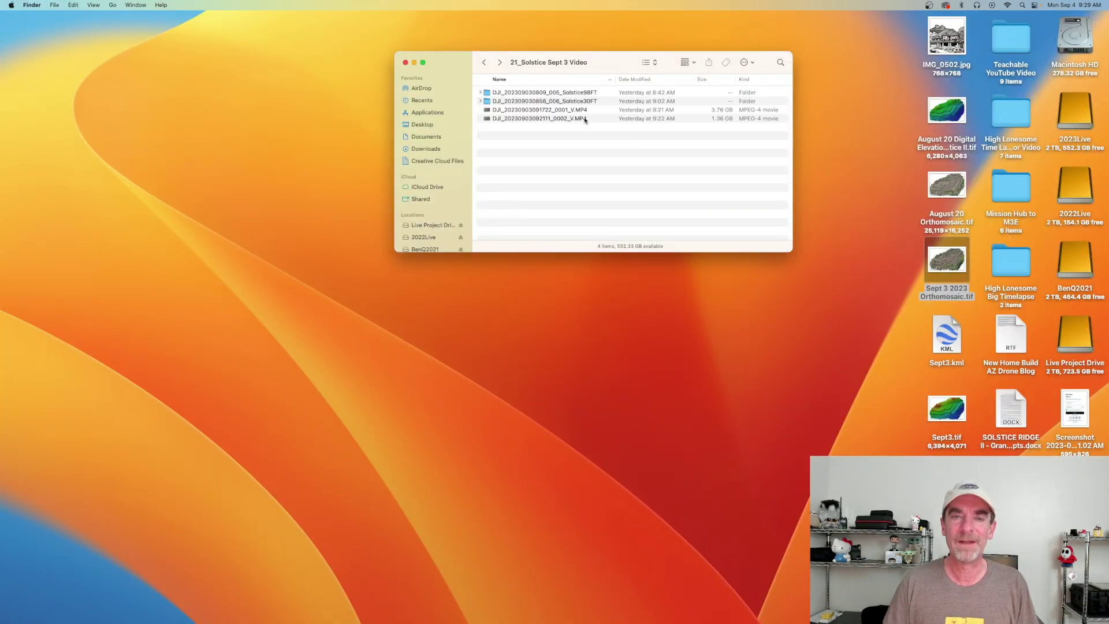
{"action": "double_click", "coordinate": [588, 112]}
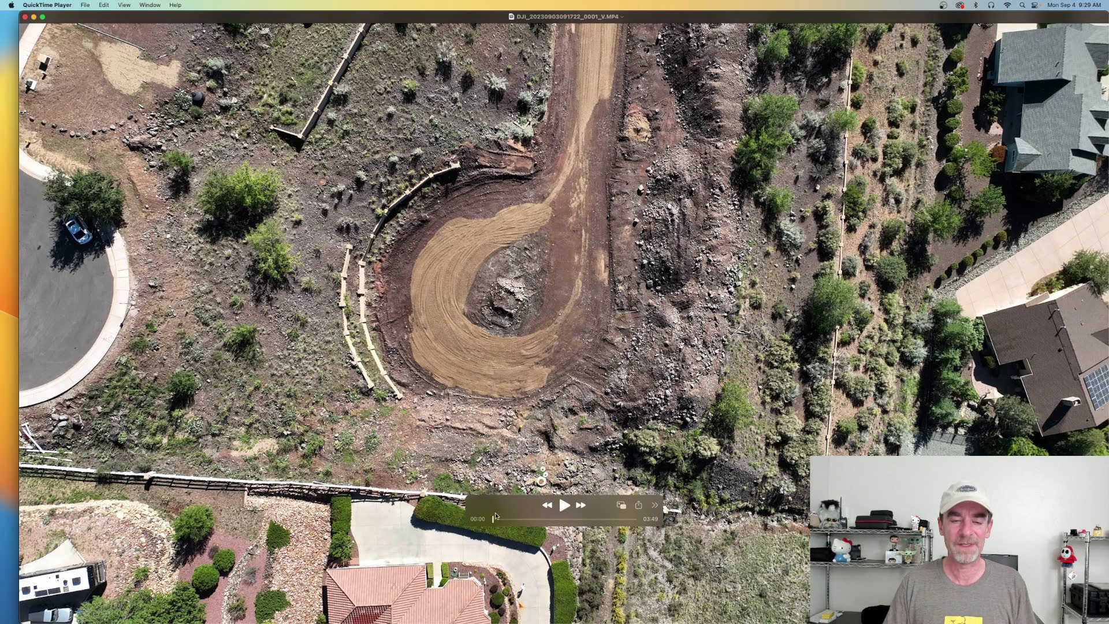
Scrub the clip forward to about 00:53 and start playback
{"action": "left_click_drag", "start_coordinate": [493, 521], "coordinate": [498, 521]}
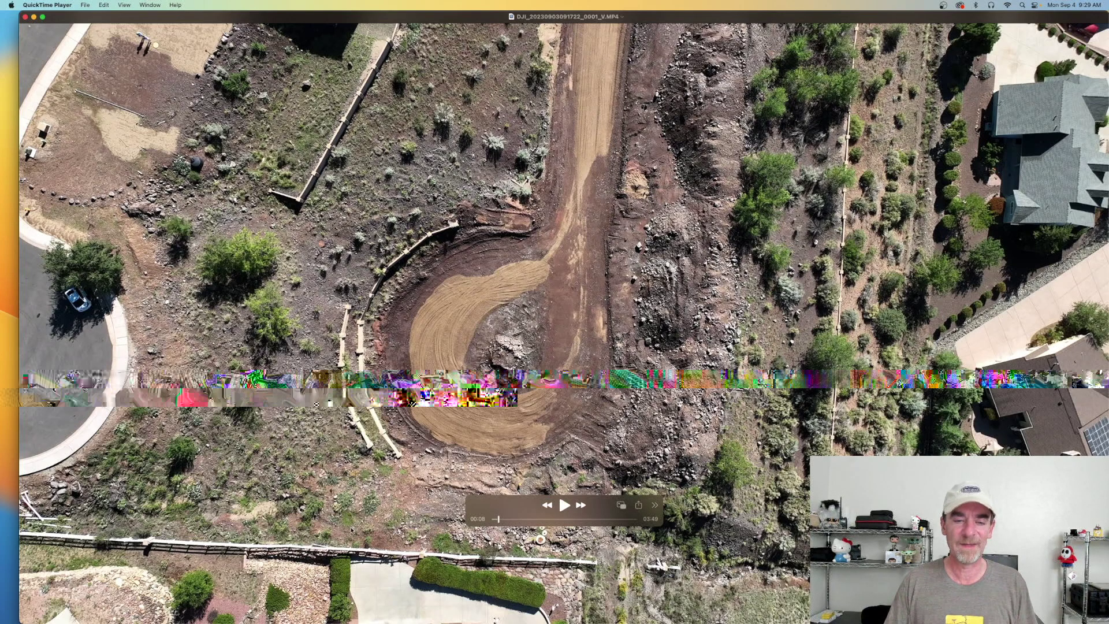
{"action": "left_click_drag", "start_coordinate": [498, 520], "coordinate": [530, 518]}
{"action": "key", "text": "space"}
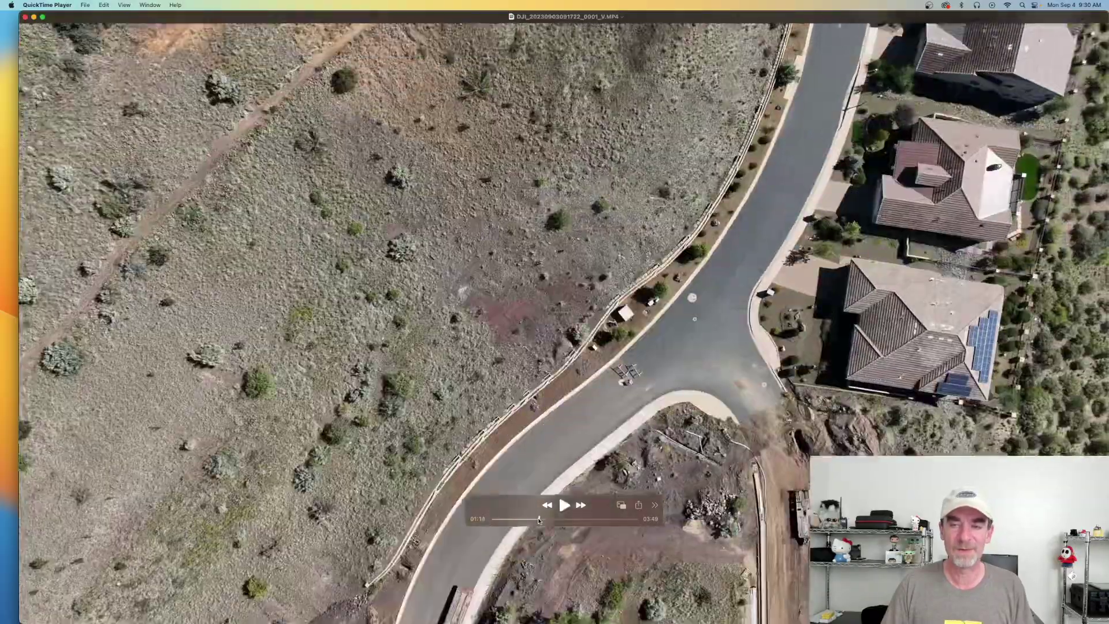
Skim ahead through the 0001 overhead footage to about 02:22, then close the clip
{"action": "left_click", "coordinate": [541, 519]}
{"action": "left_click_drag", "start_coordinate": [541, 520], "coordinate": [560, 519]}
{"action": "left_click", "coordinate": [564, 505]}
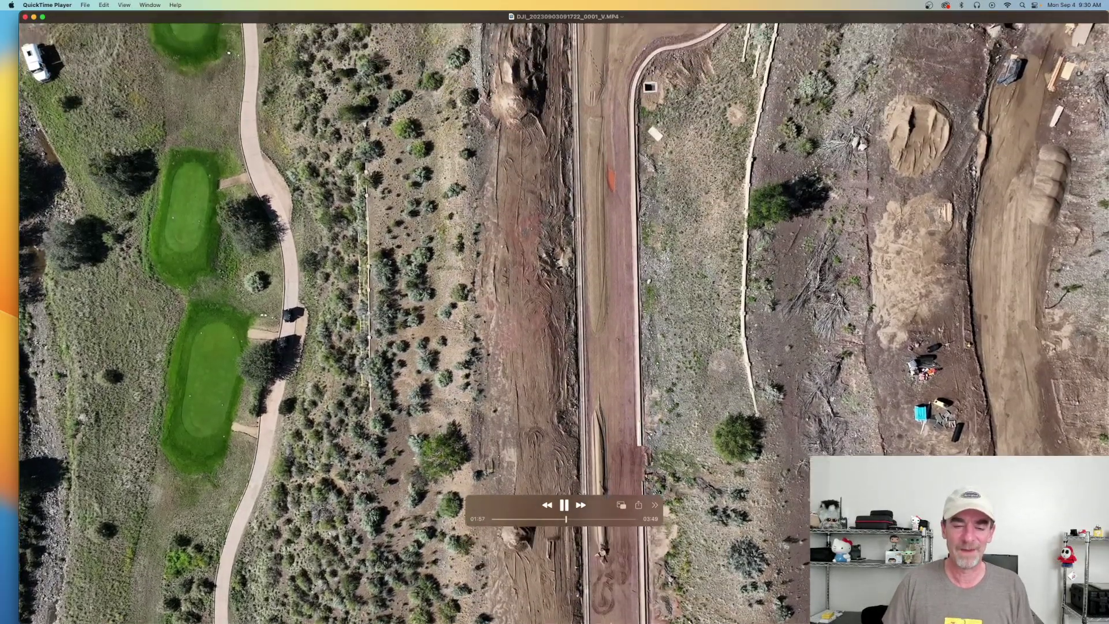
{"action": "mouse_move", "coordinate": [599, 618]}
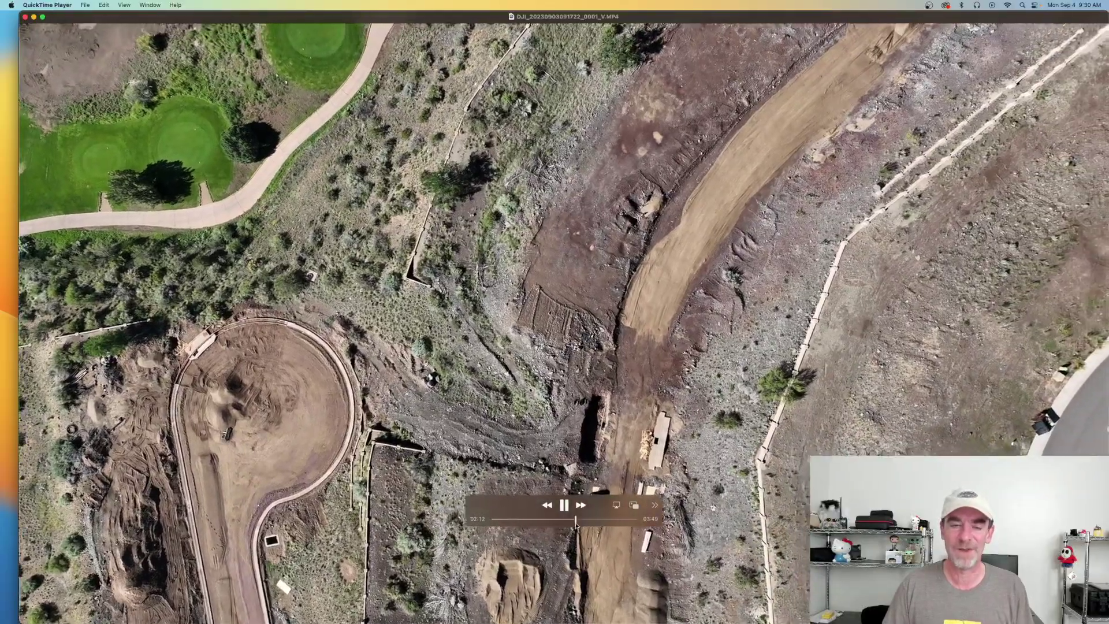
{"action": "left_click_drag", "start_coordinate": [575, 522], "coordinate": [597, 519]}
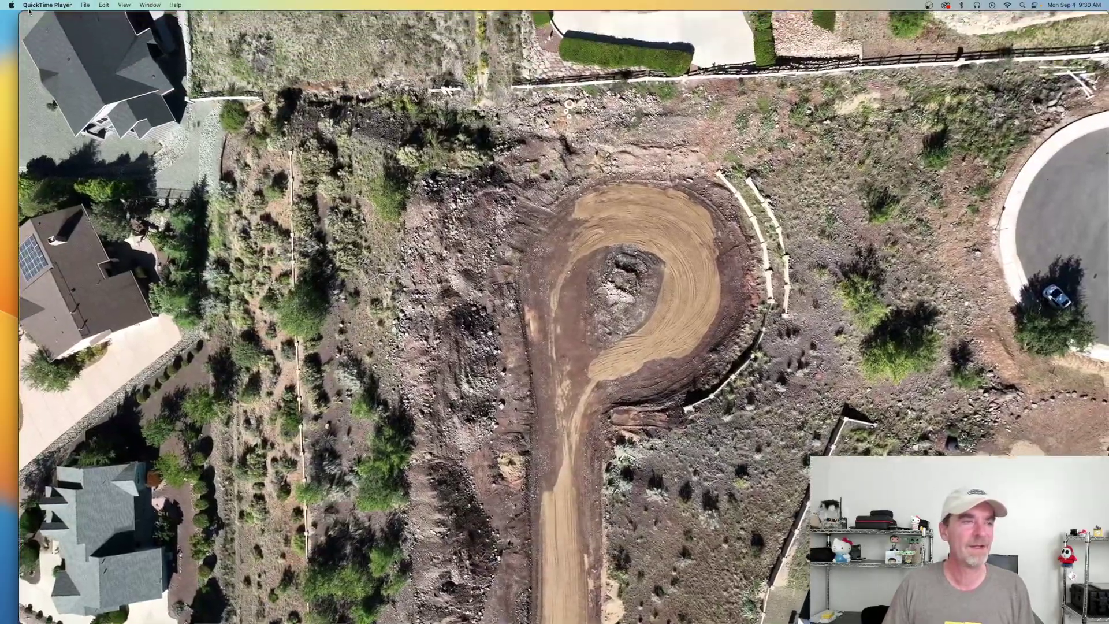
{"action": "key", "text": "super+w"}
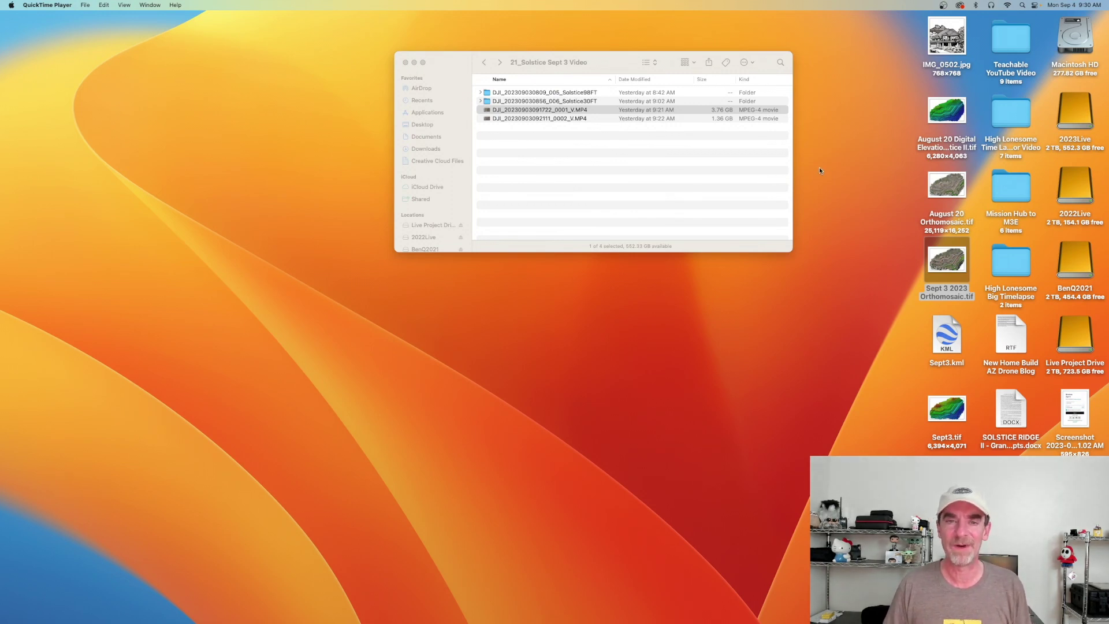
{"action": "double_click", "coordinate": [588, 118]}
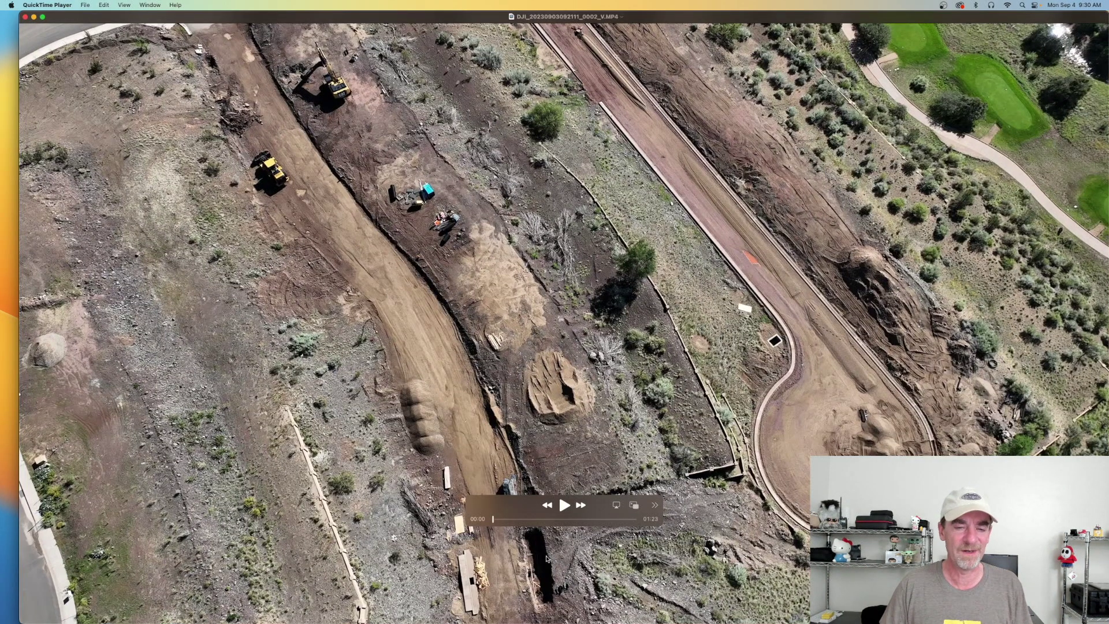
{"action": "left_click_drag", "start_coordinate": [501, 524], "coordinate": [562, 518]}
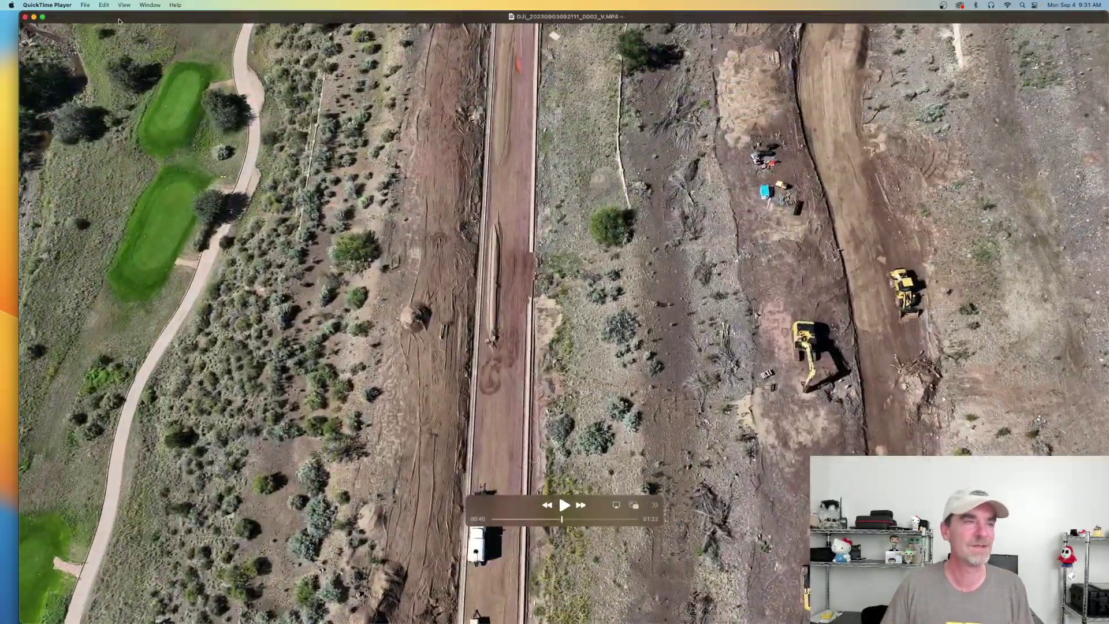
{"action": "left_click", "coordinate": [25, 17]}
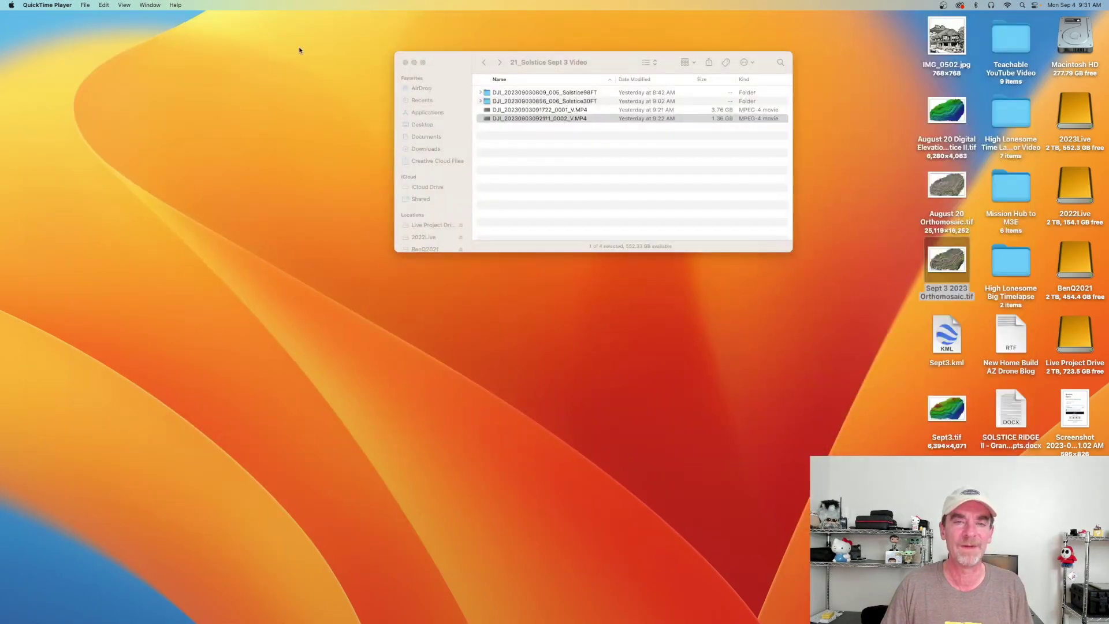
{"action": "left_click", "coordinate": [575, 63]}
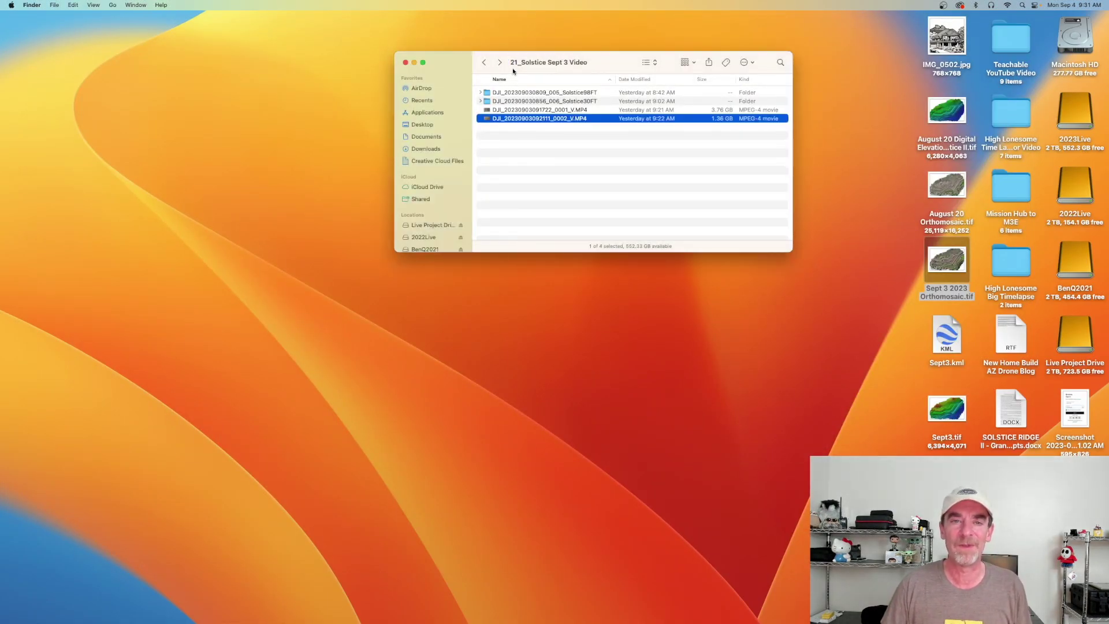
{"action": "mouse_move", "coordinate": [562, 621]}
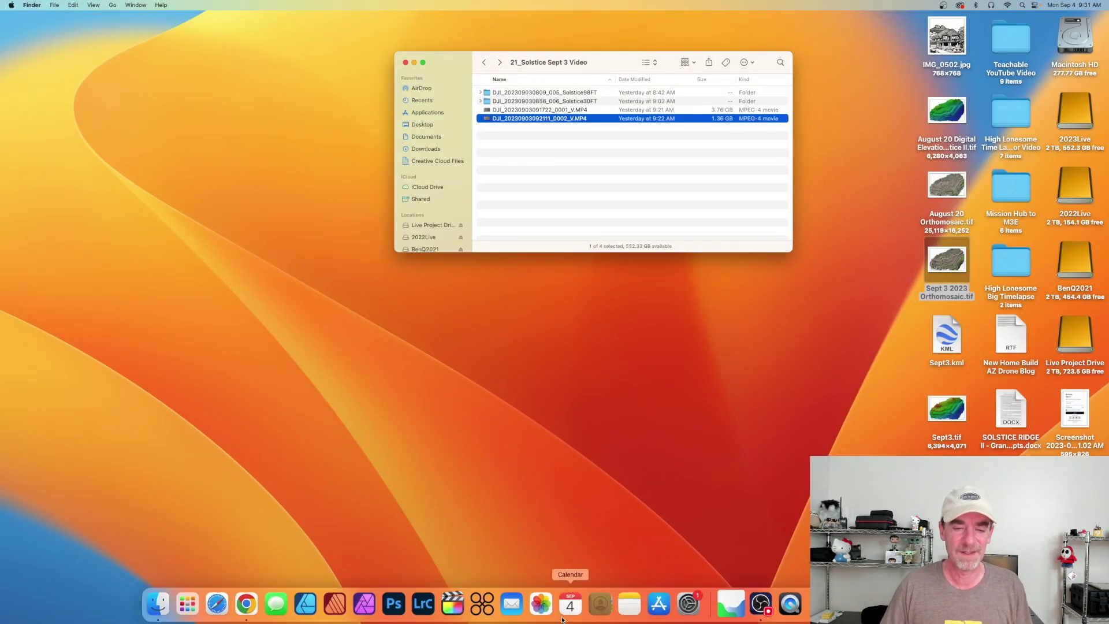
Launch Final Cut Pro, postpone the plug-in update, and collapse ChadLibrary, Mavic3E Class and 2022FinalCutPro
{"action": "left_click", "coordinate": [453, 603]}
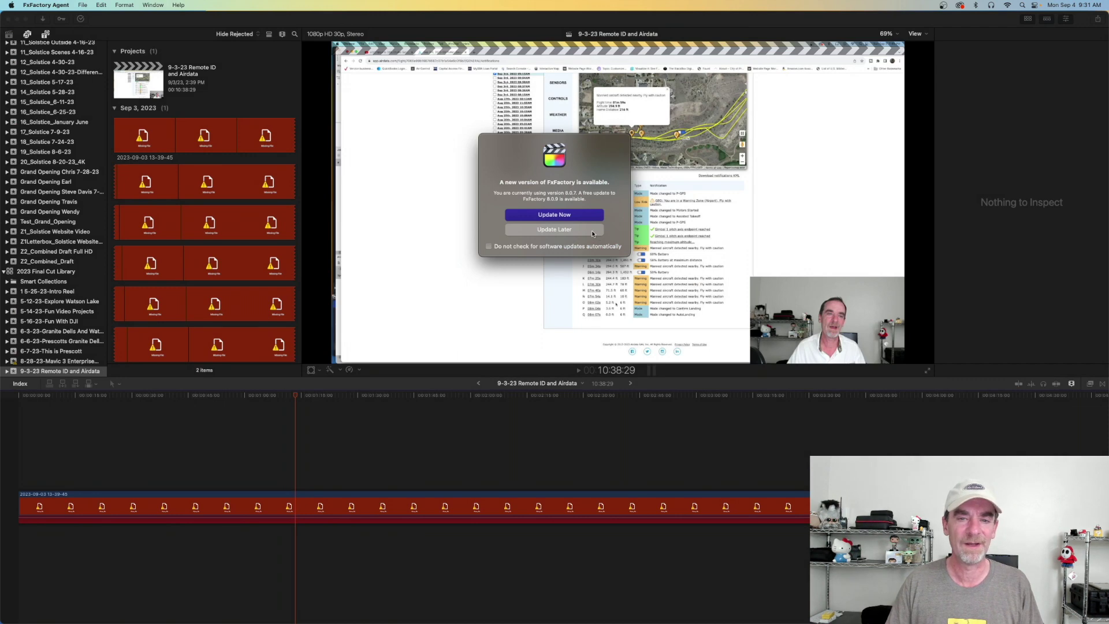
{"action": "left_click", "coordinate": [592, 230]}
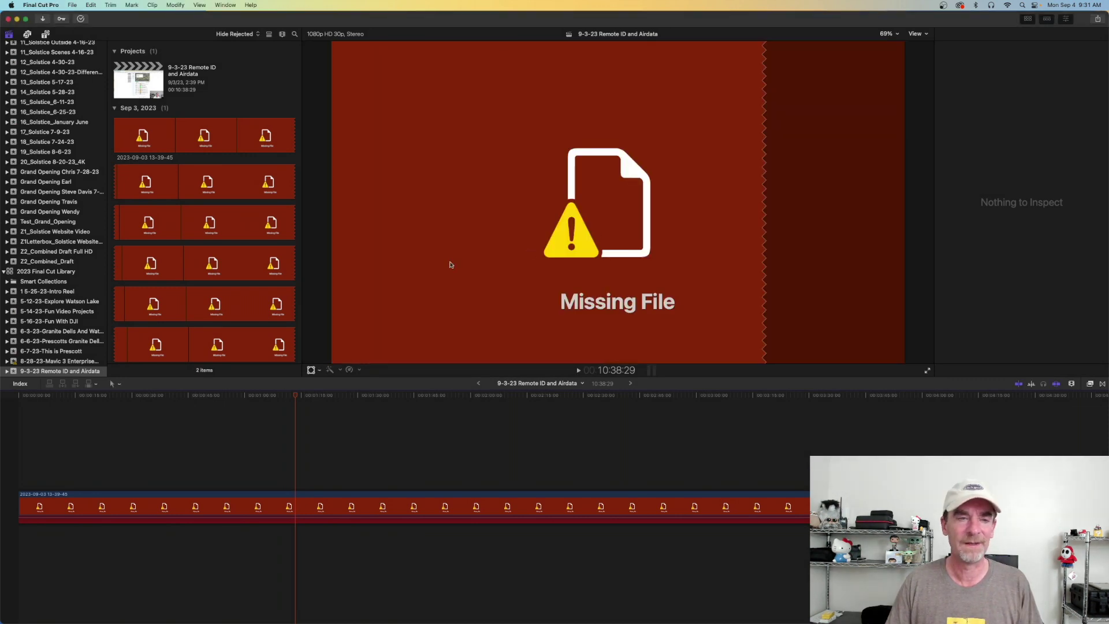
{"action": "scroll", "coordinate": [108, 177], "scroll_direction": "up", "scroll_amount": 10}
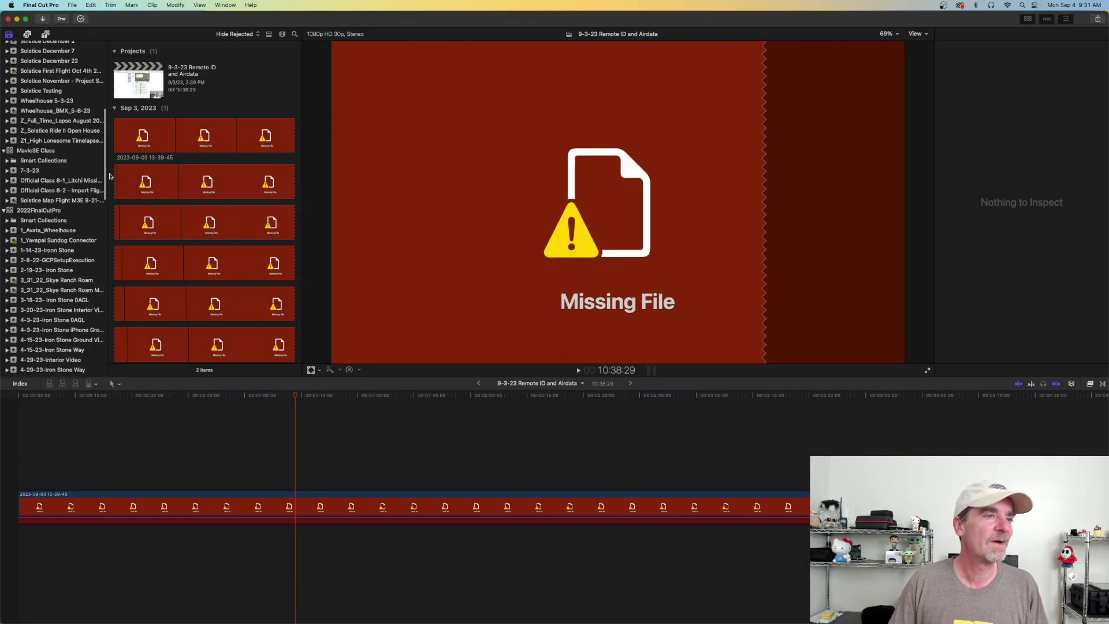
{"action": "scroll", "coordinate": [110, 176], "scroll_direction": "up", "scroll_amount": 10}
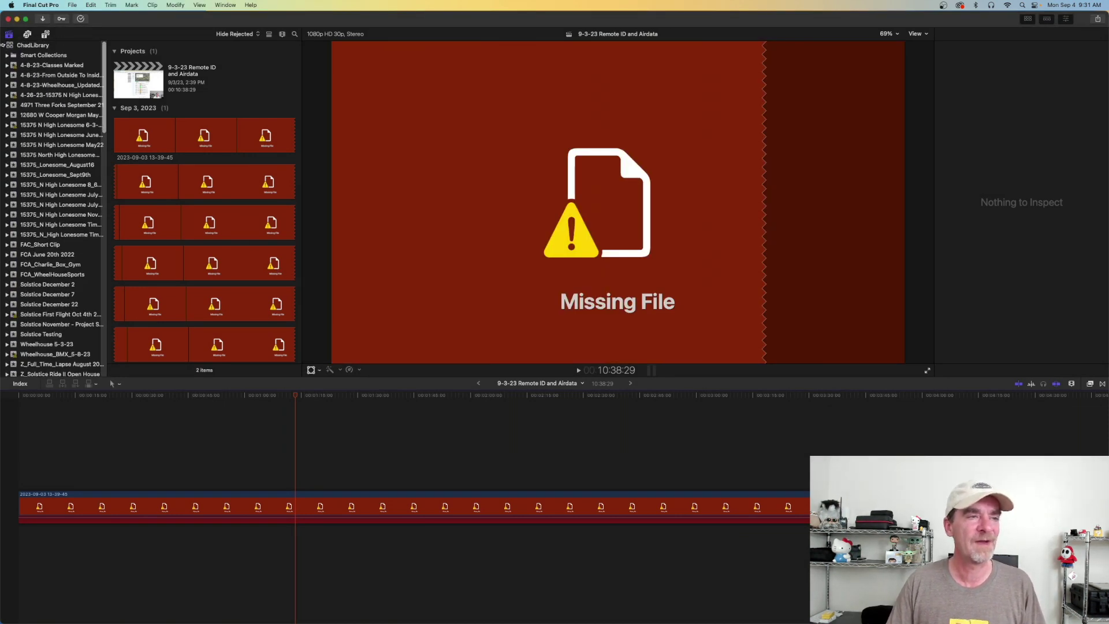
{"action": "left_click", "coordinate": [3, 45]}
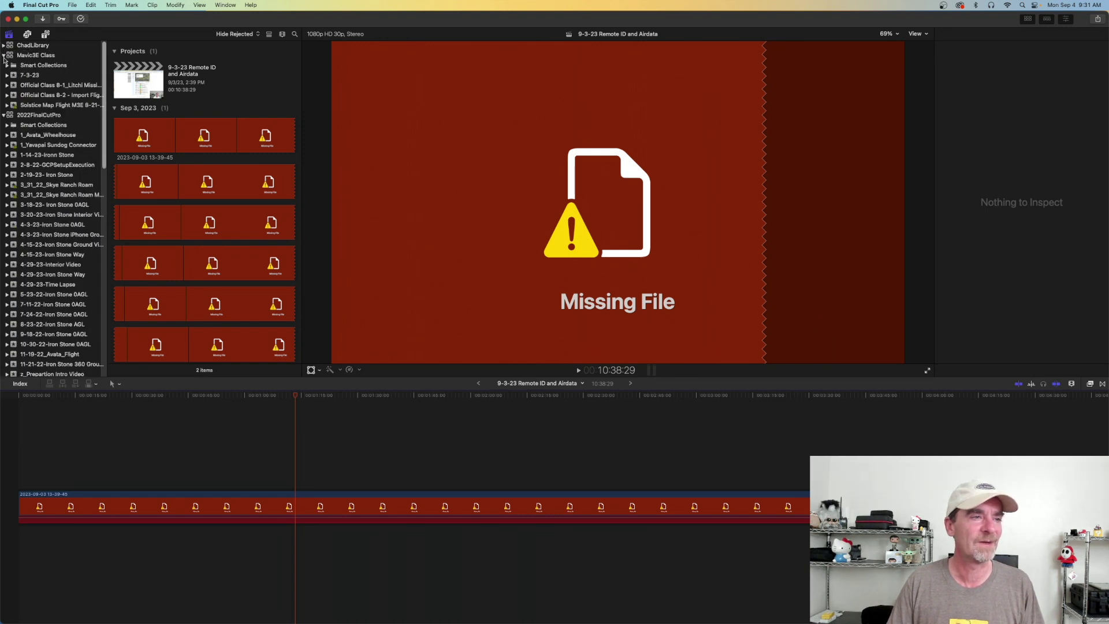
{"action": "left_click", "coordinate": [4, 55]}
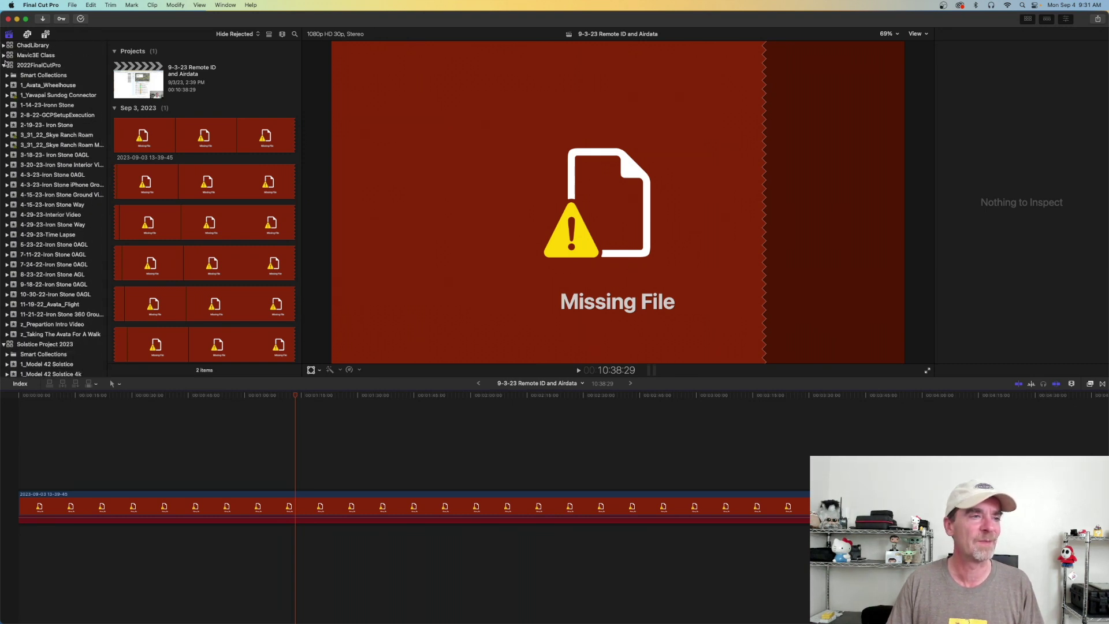
{"action": "left_click", "coordinate": [5, 65]}
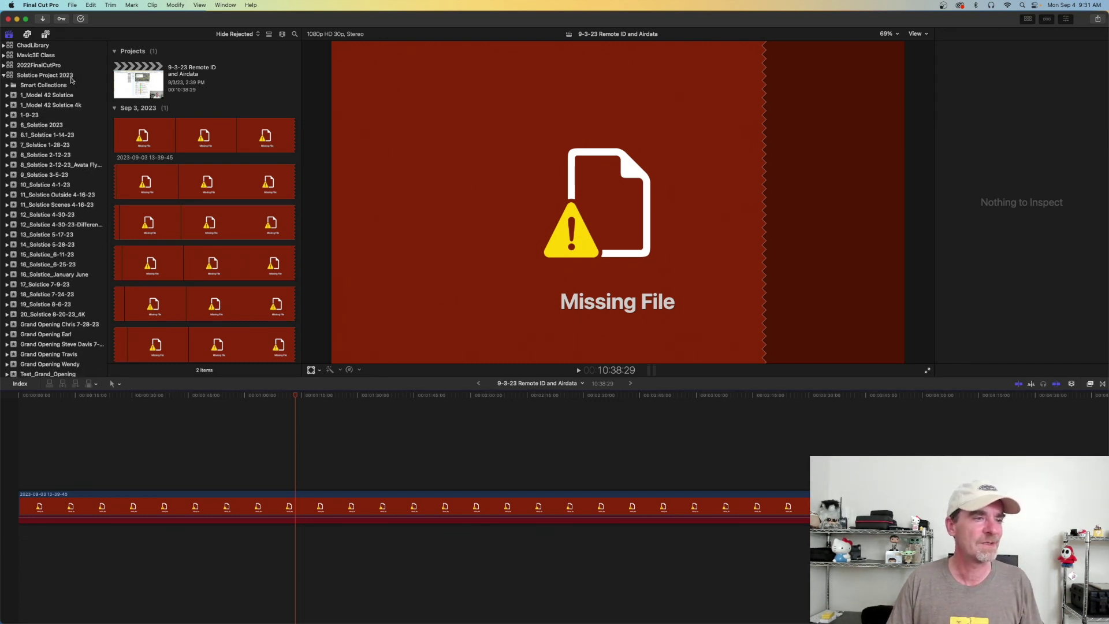
Move the 9-3-23 Remote ID and Airdata event to the Trash
{"action": "scroll", "coordinate": [52, 119], "scroll_direction": "down", "scroll_amount": 5}
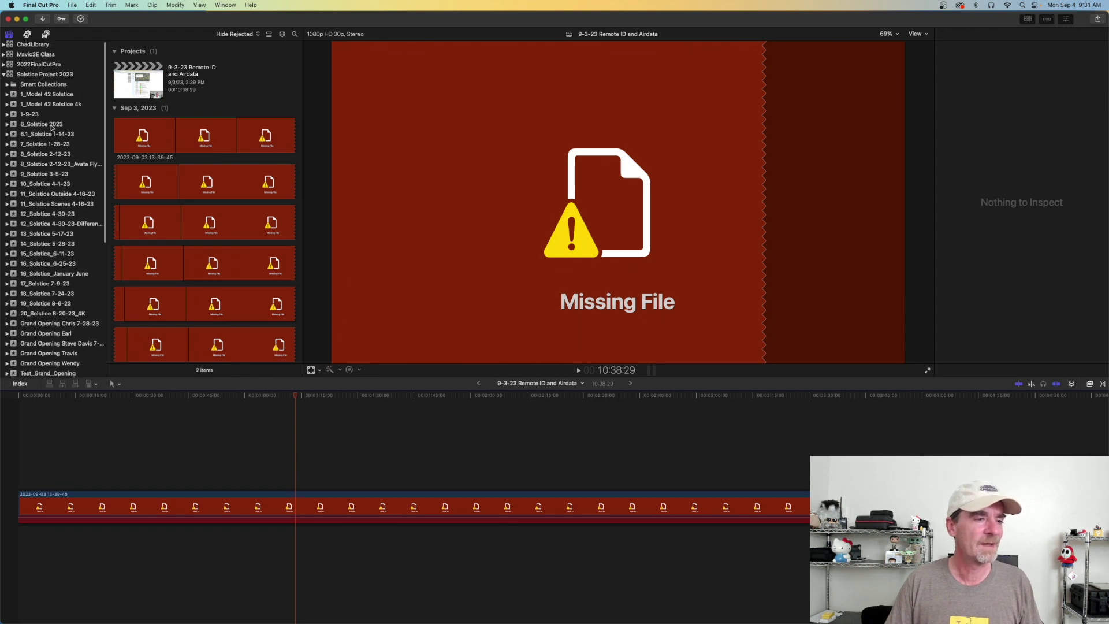
{"action": "scroll", "coordinate": [52, 128], "scroll_direction": "down", "scroll_amount": 5}
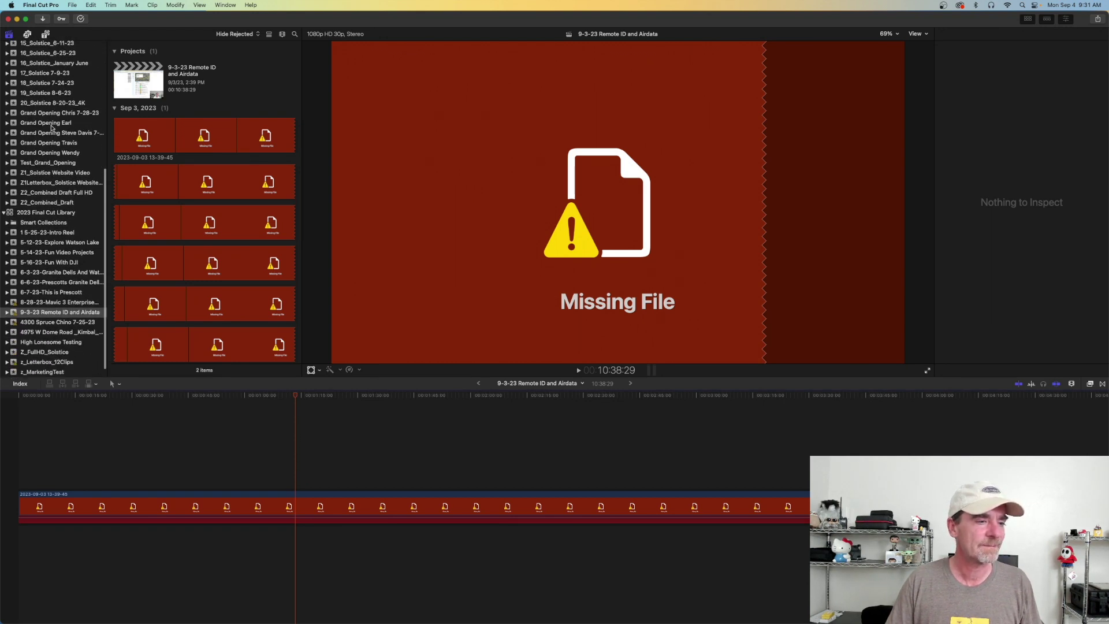
{"action": "scroll", "coordinate": [51, 127], "scroll_direction": "up", "scroll_amount": 2}
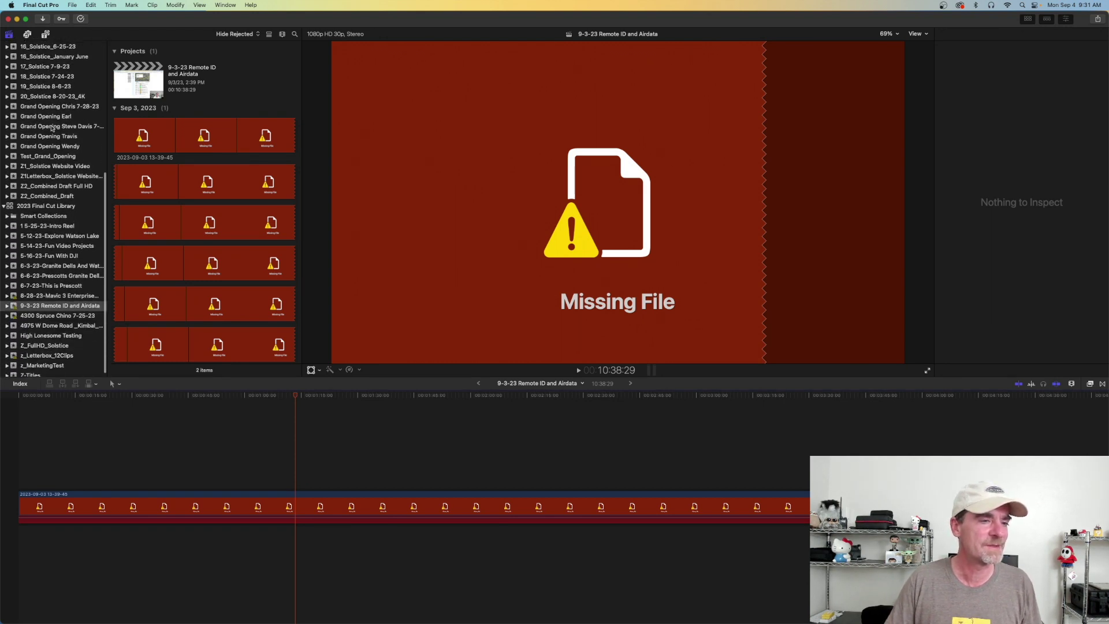
{"action": "right_click", "coordinate": [61, 306]}
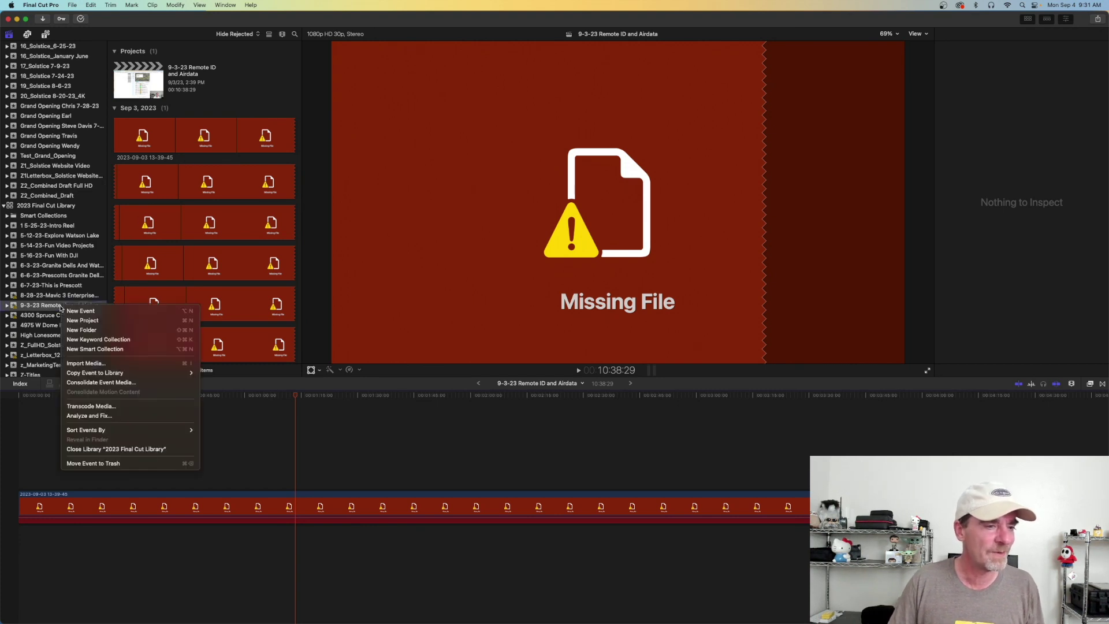
{"action": "left_click", "coordinate": [120, 464]}
Confirm the event deletion and select the 20_Solstice 8-20-23_4K event
{"action": "left_click", "coordinate": [579, 237]}
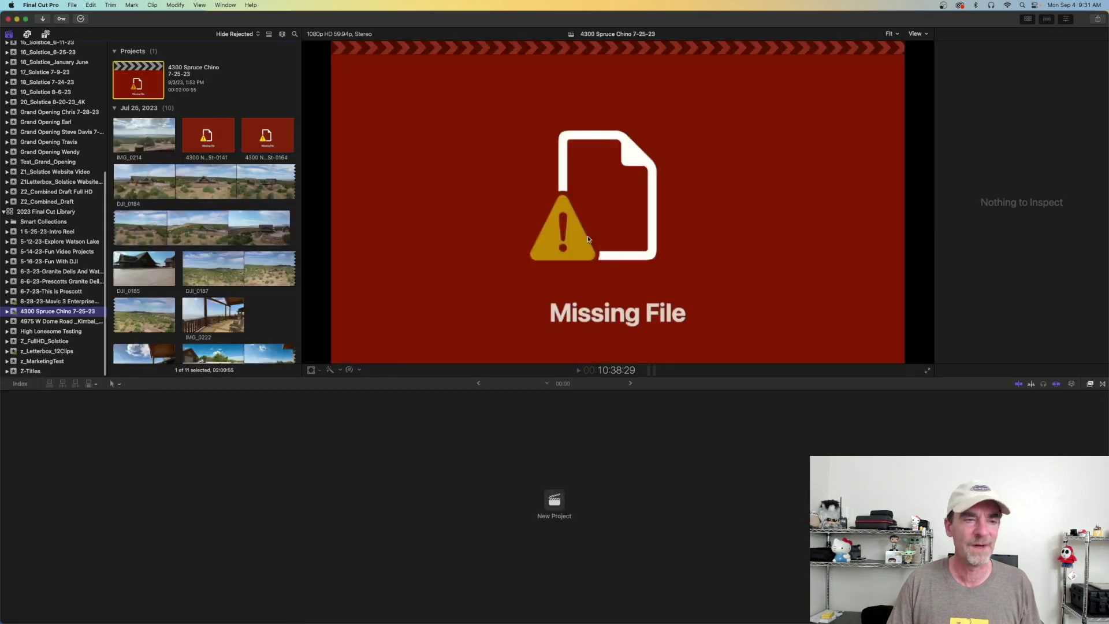
{"action": "left_click", "coordinate": [6, 212]}
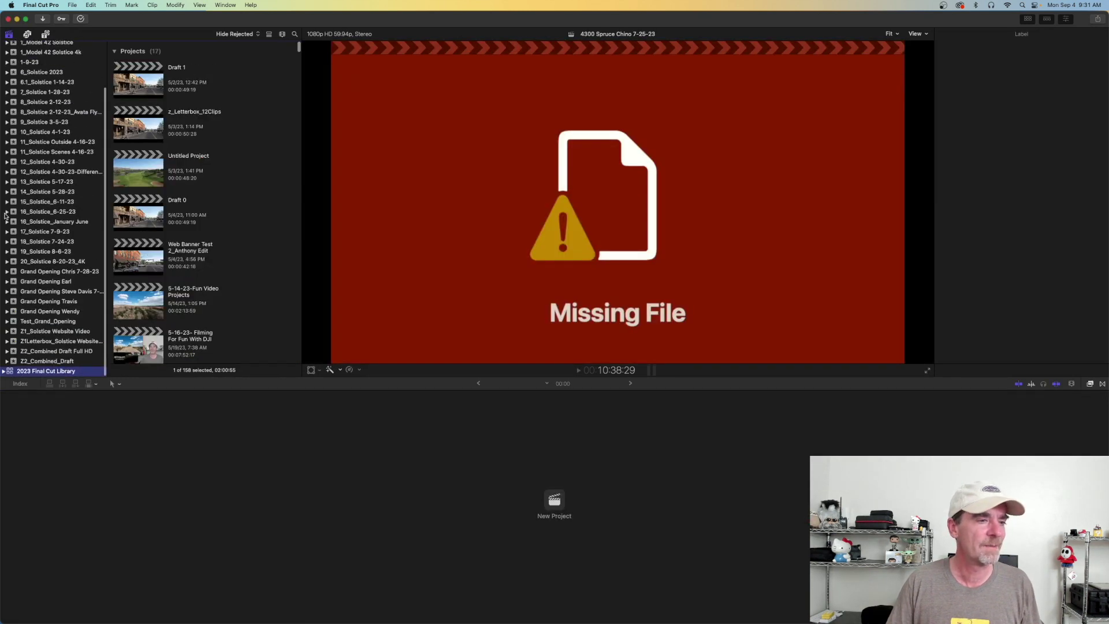
{"action": "scroll", "coordinate": [36, 167], "scroll_direction": "up", "scroll_amount": 10}
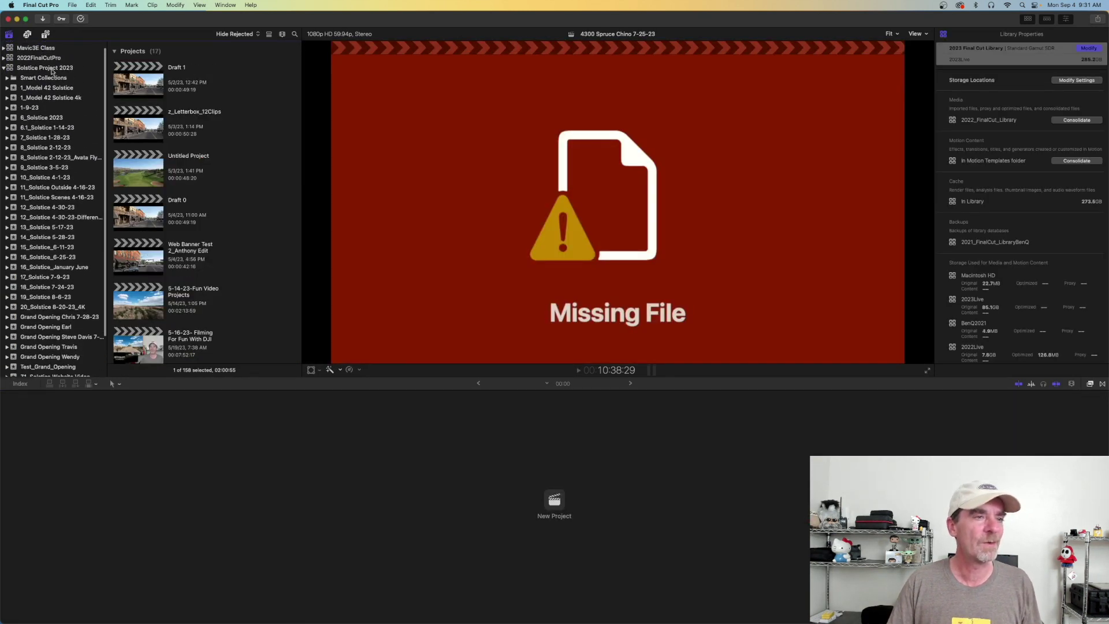
{"action": "scroll", "coordinate": [62, 182], "scroll_direction": "down", "scroll_amount": 3}
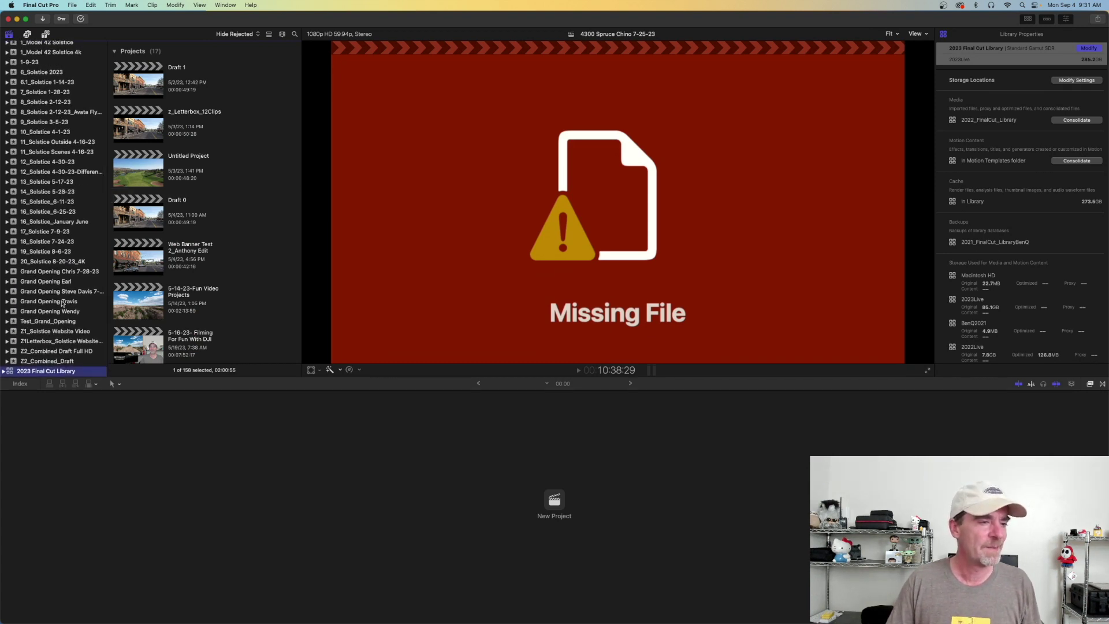
{"action": "left_click", "coordinate": [59, 264]}
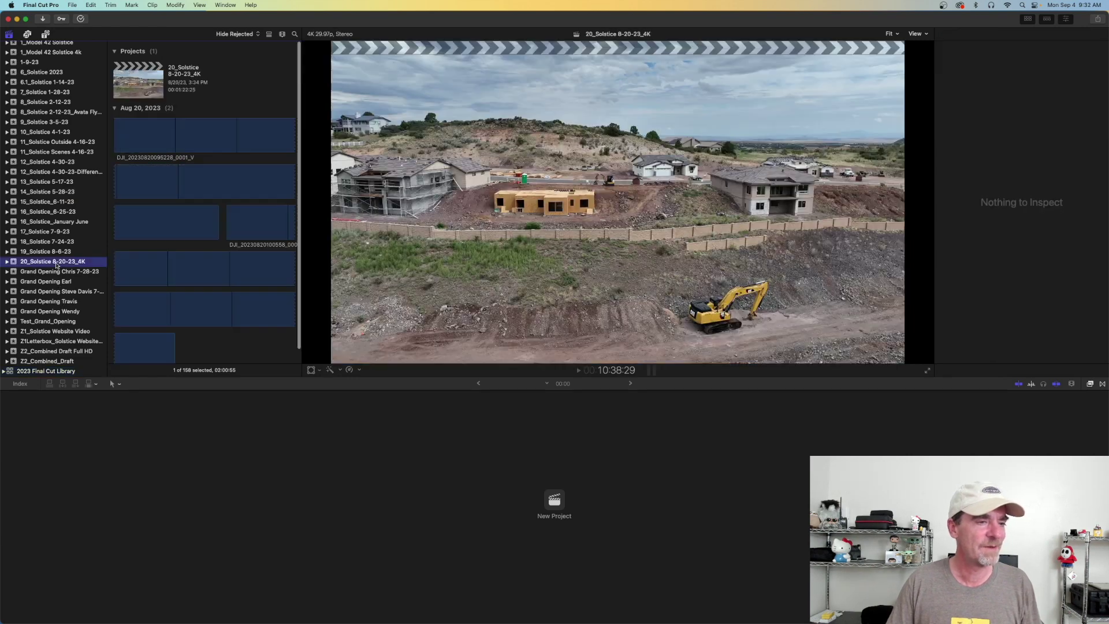
Open the 20_Solstice project and play the flight, stopping on the SITE 47 and SITE 37 callouts
{"action": "double_click", "coordinate": [143, 78]}
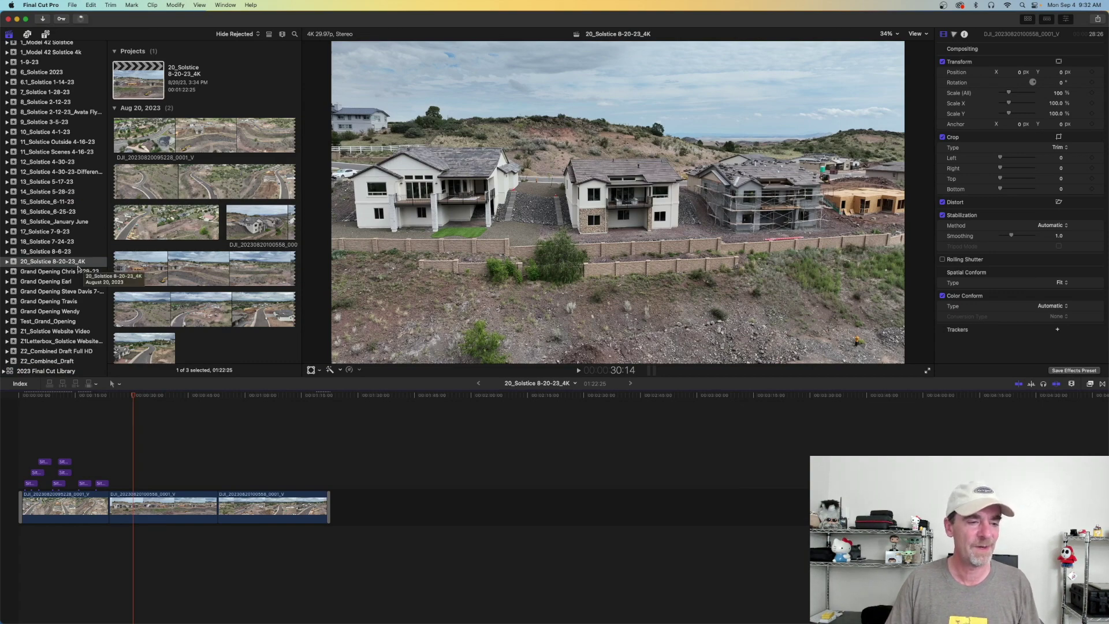
{"action": "left_click_drag", "start_coordinate": [134, 398], "coordinate": [19, 404]}
{"action": "key", "text": "space"}
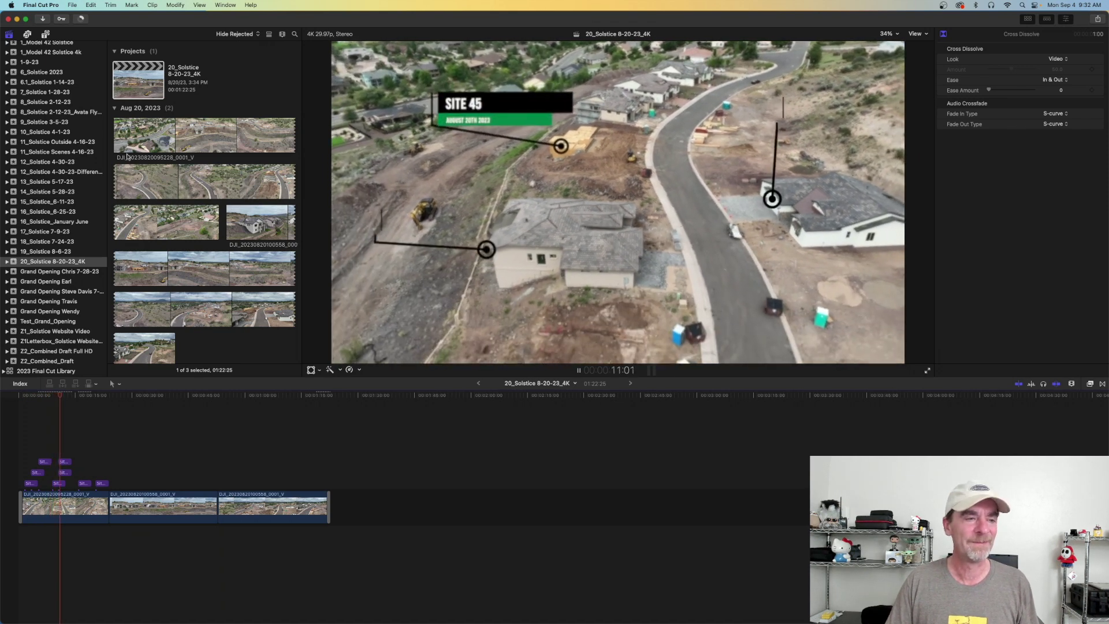
{"action": "key", "text": "space"}
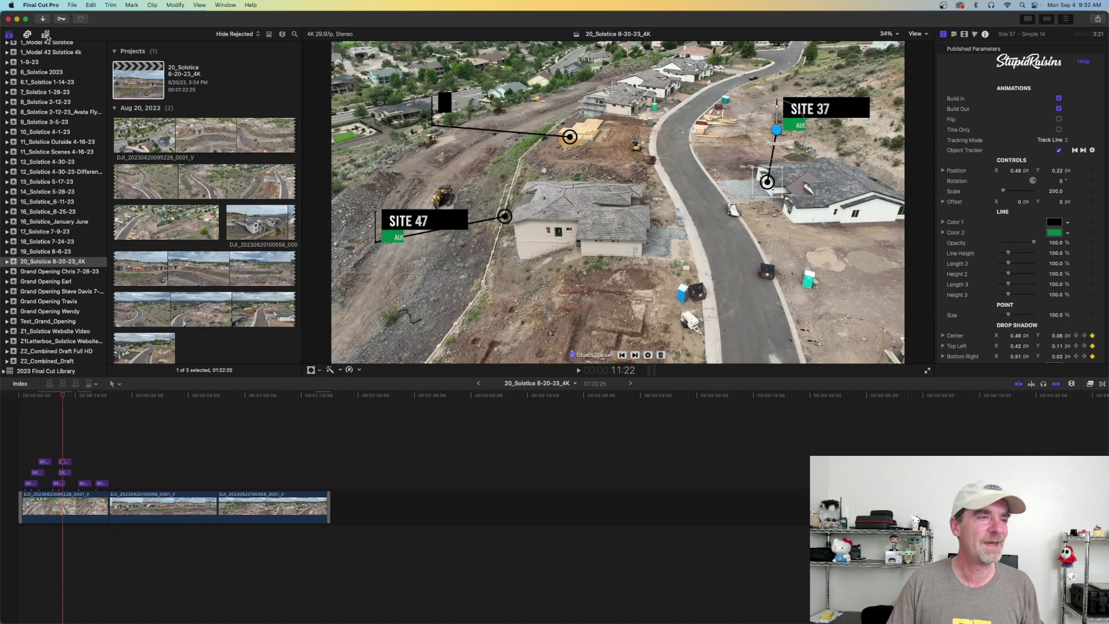
Browse the Callout Pop titles down to Simple, then return to the SITE 45 frame near 10:13
{"action": "left_click", "coordinate": [47, 35]}
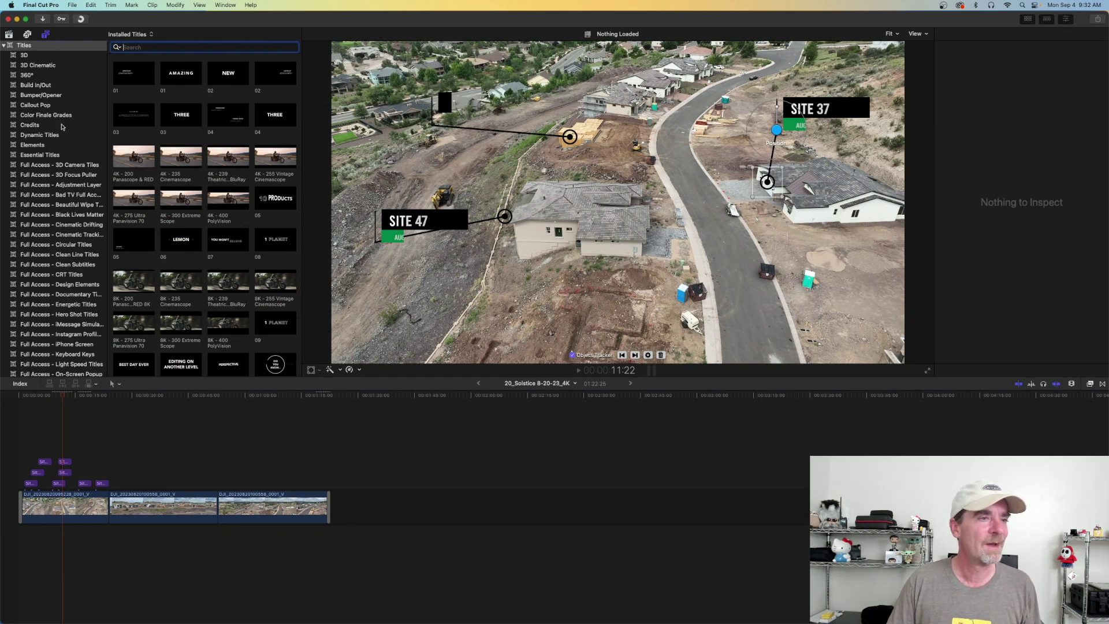
{"action": "left_click", "coordinate": [32, 109]}
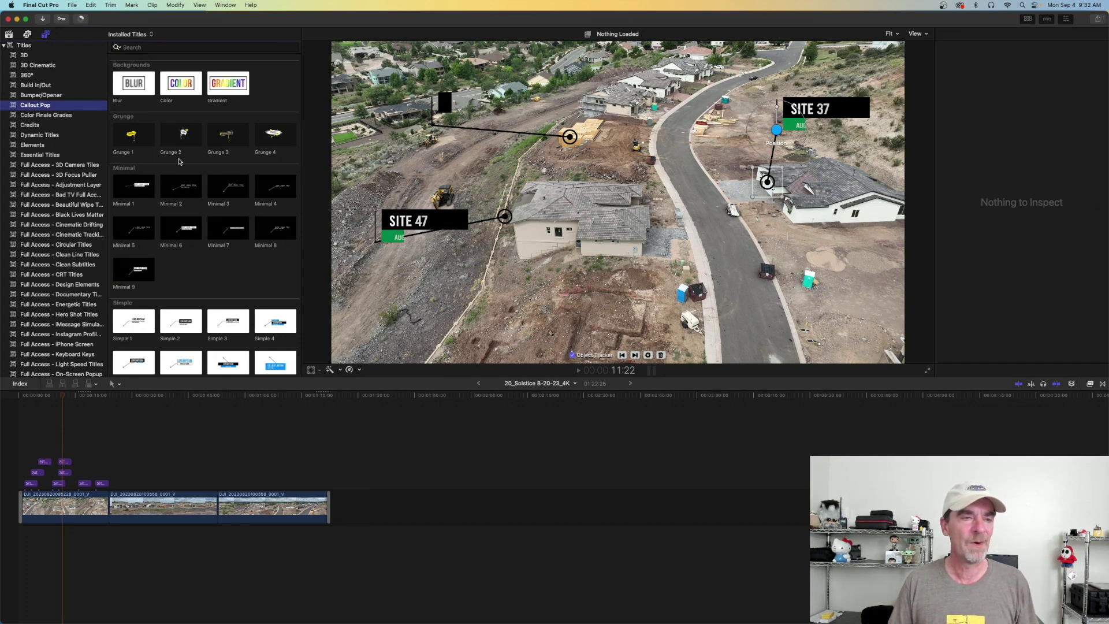
{"action": "scroll", "coordinate": [252, 229], "scroll_direction": "down", "scroll_amount": 8}
{"action": "scroll", "coordinate": [253, 228], "scroll_direction": "up", "scroll_amount": 3}
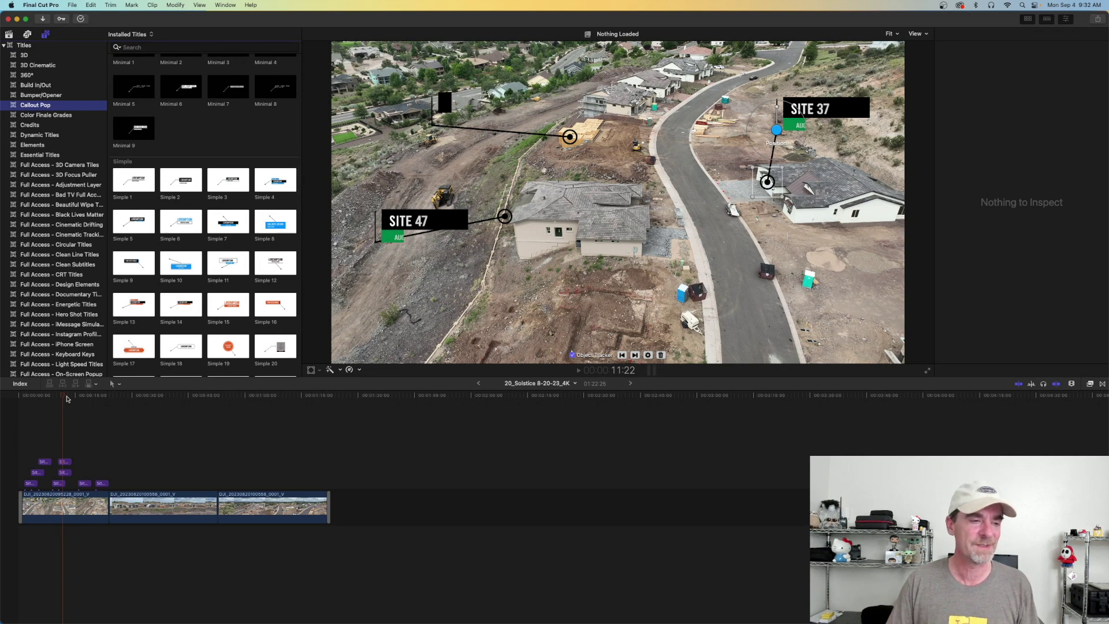
{"action": "left_click", "coordinate": [58, 396]}
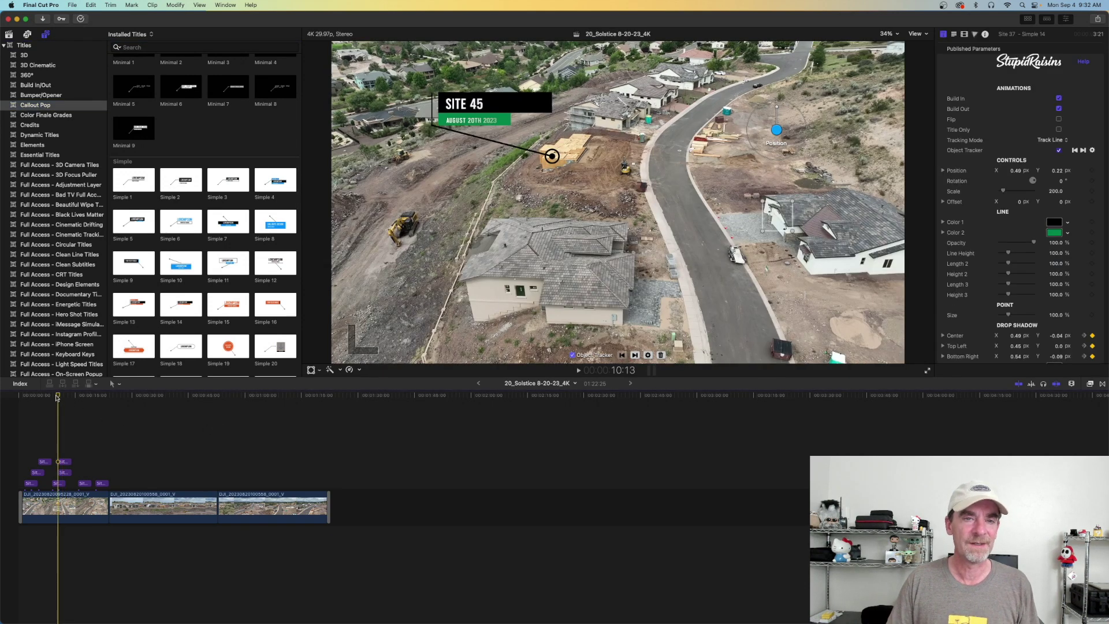
Play the labelled flight from SITE 45 and pause at 42:25
{"action": "key", "text": "space"}
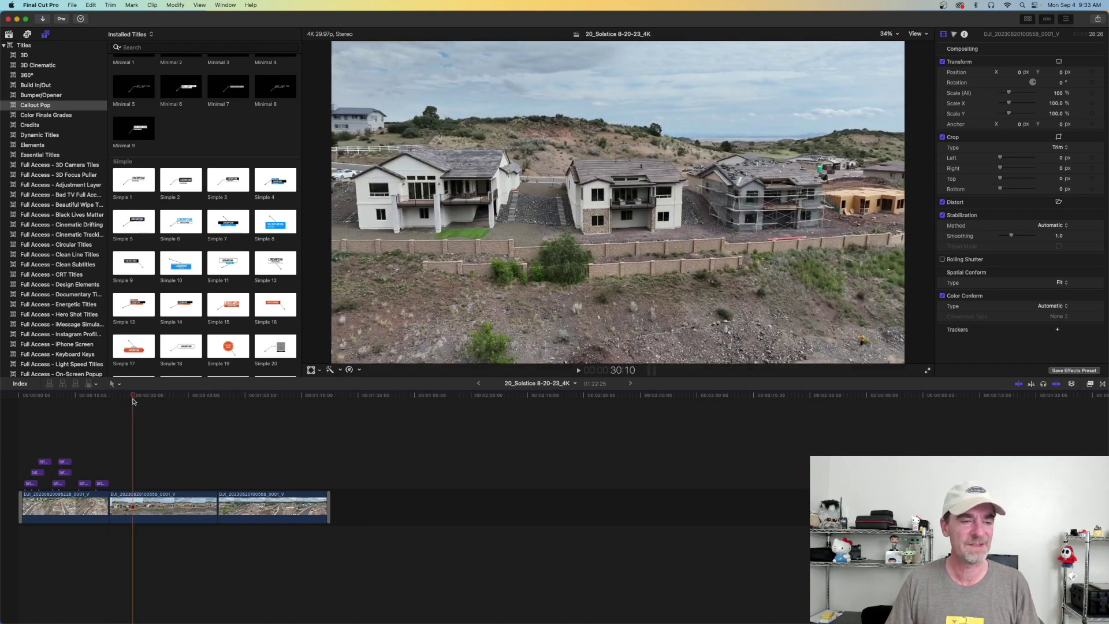
{"action": "key", "text": "space"}
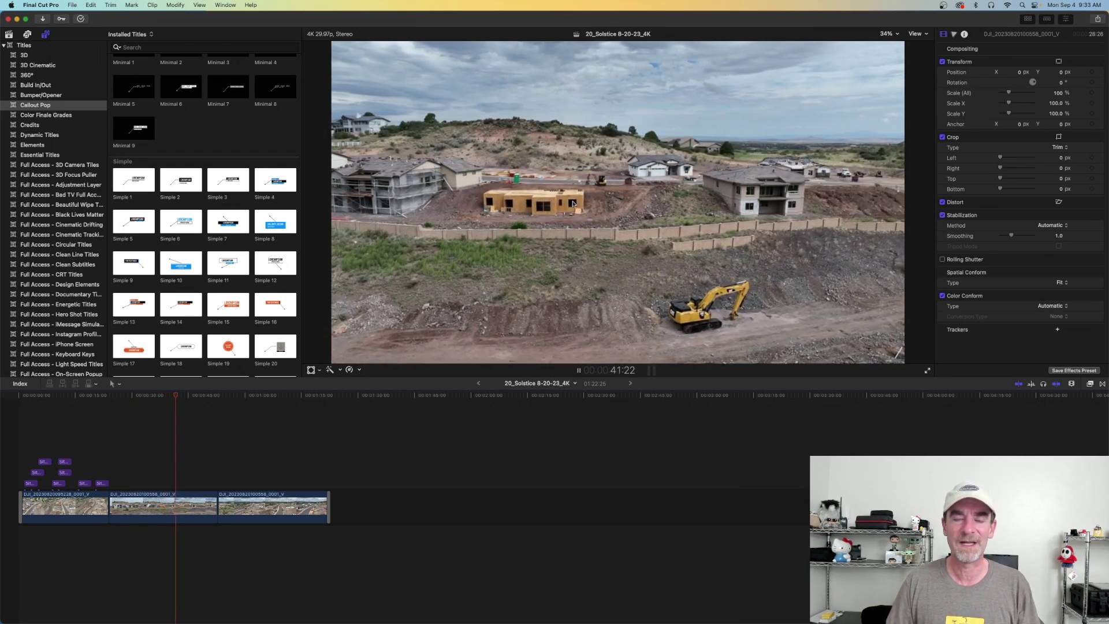
{"action": "key", "text": "space"}
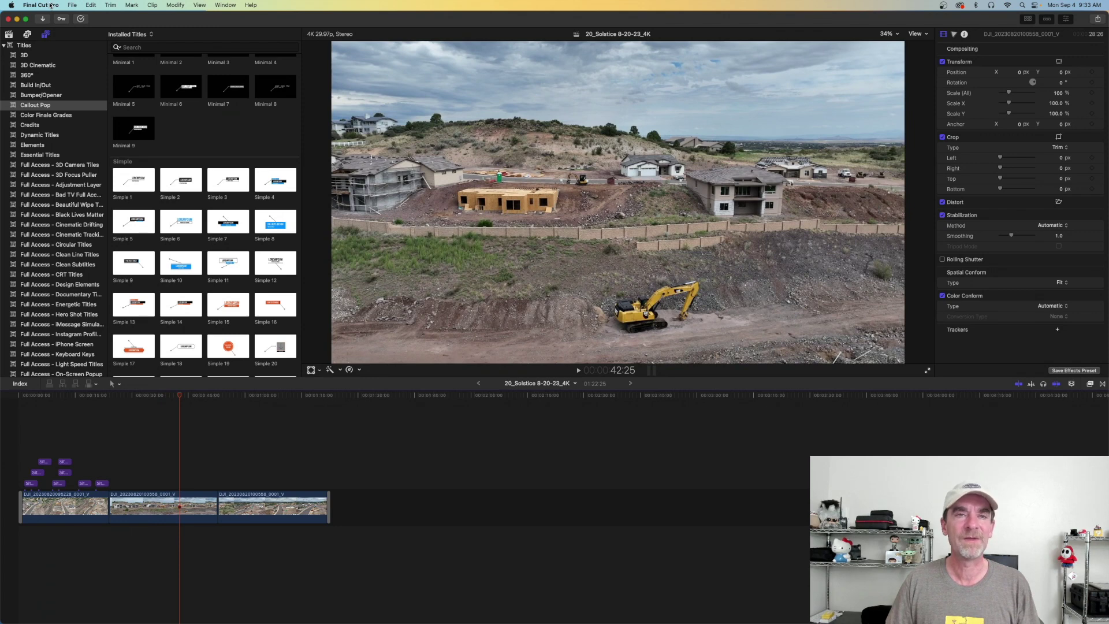
Hide Final Cut Pro with Cmd+H to reveal the Finder window
{"action": "left_click", "coordinate": [51, 6]}
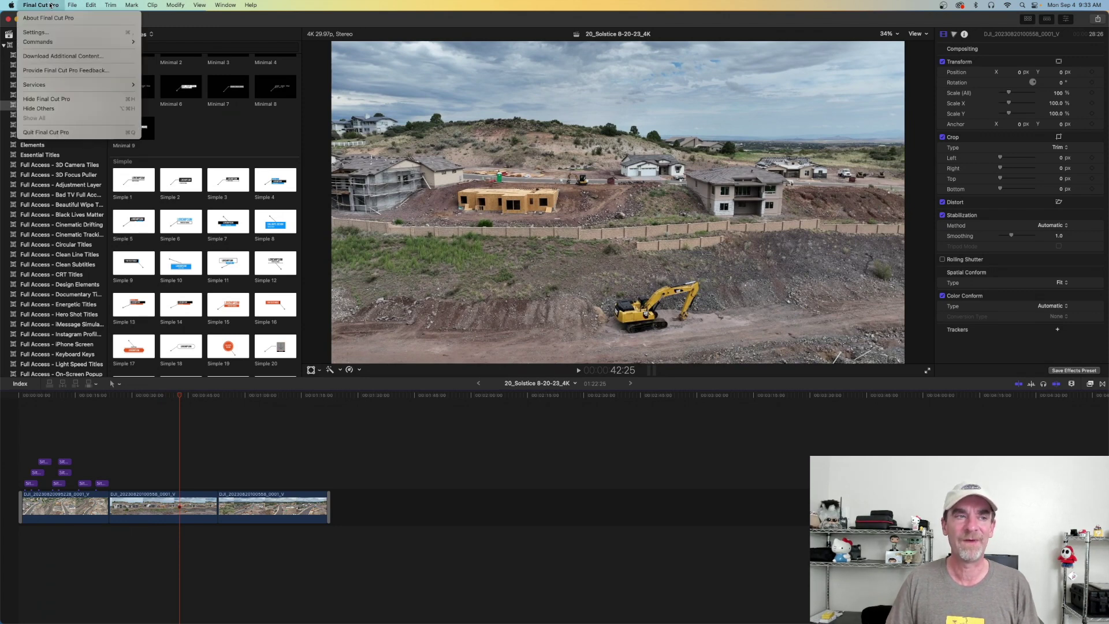
{"action": "key", "text": "Escape"}
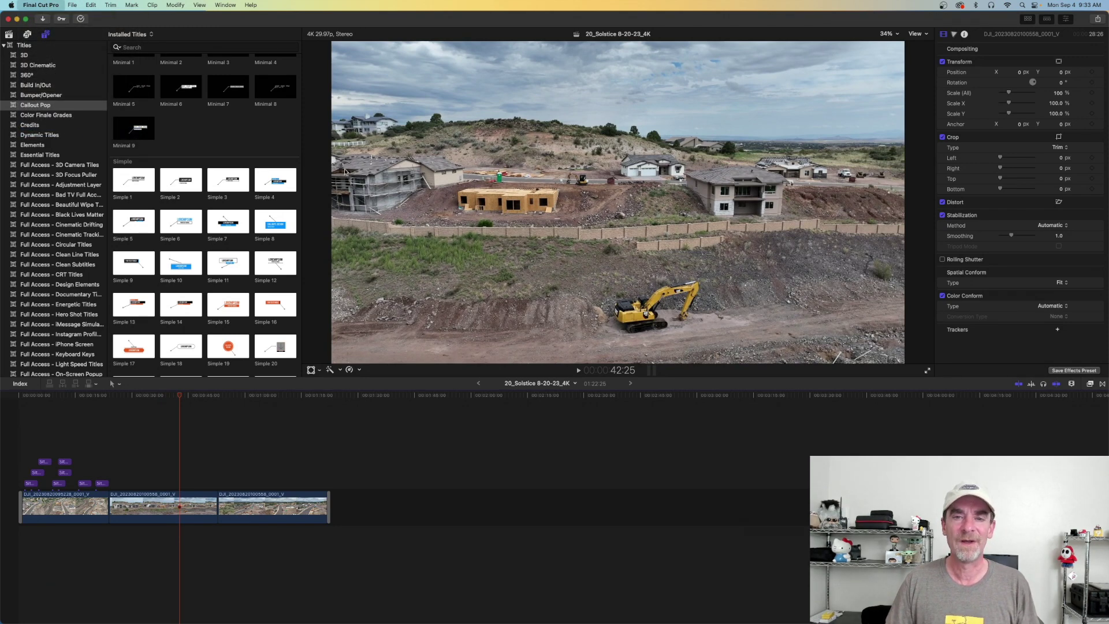
{"action": "key", "text": "cmd+h"}
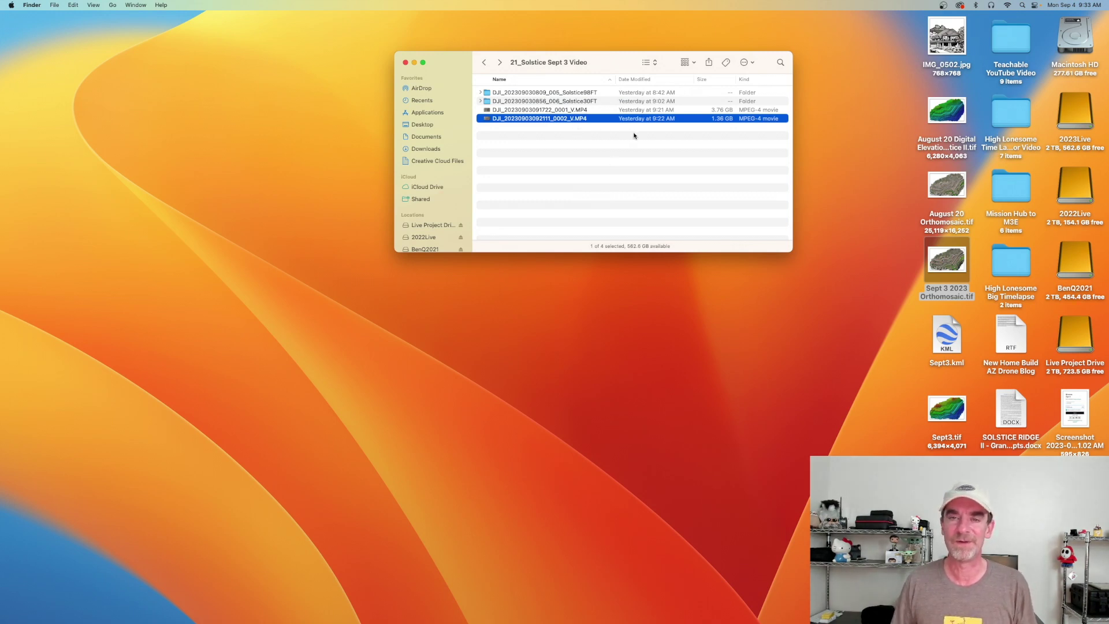
Go back to 21_Solstice 2023 and open the 21_Solstice Sept 3 Stills folder
{"action": "left_click", "coordinate": [484, 62]}
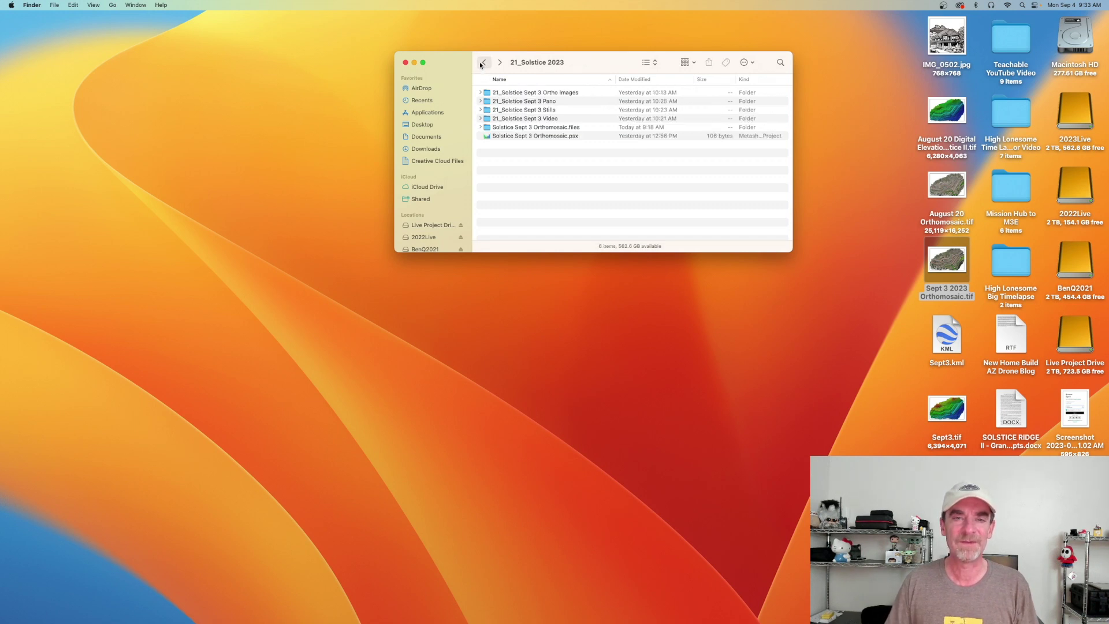
{"action": "double_click", "coordinate": [524, 110]}
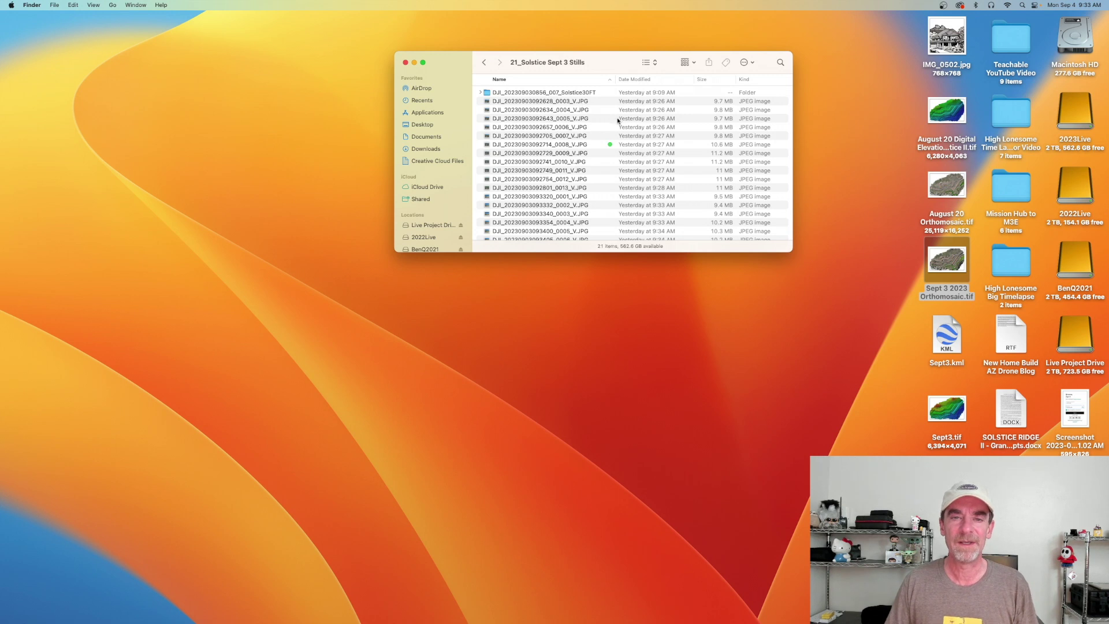